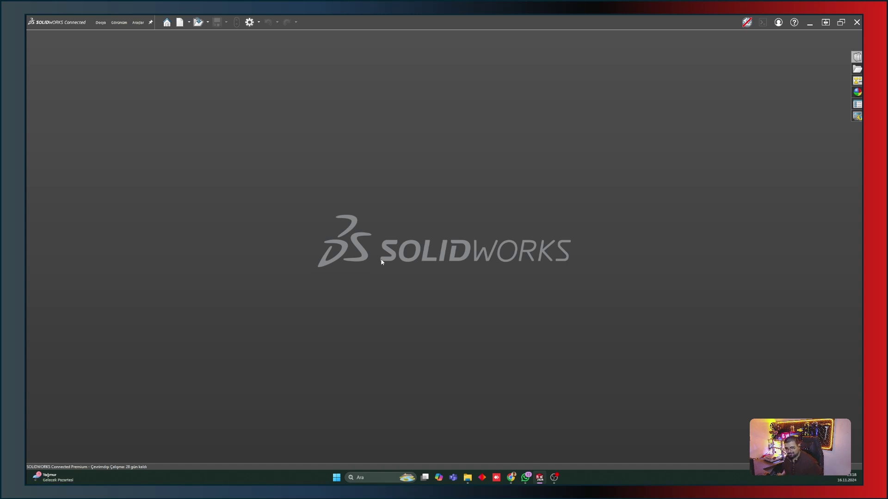
Step: Create a new part and start a sketch on the Top Plane
left_click(180, 22)
left_click(429, 278)
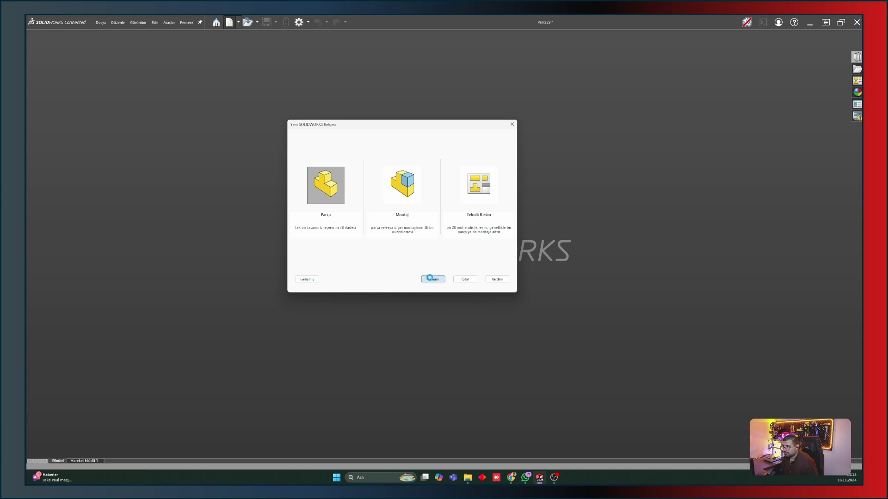
left_click(53, 151)
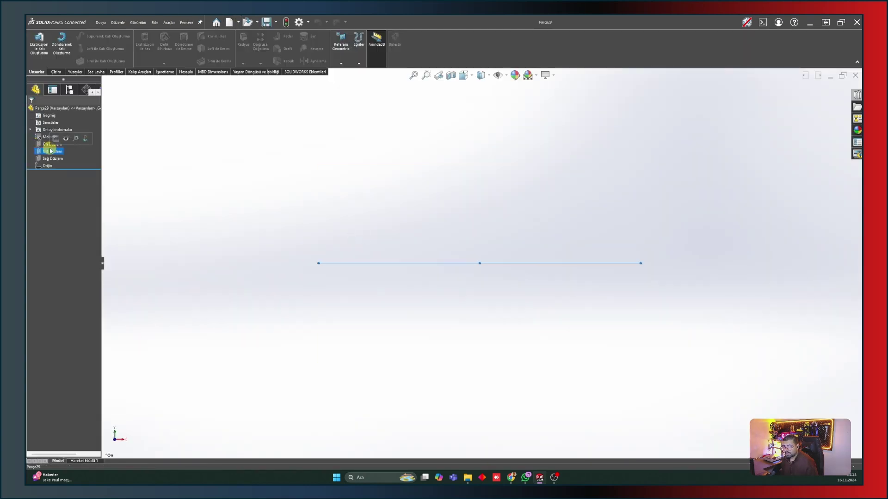
left_click(54, 143)
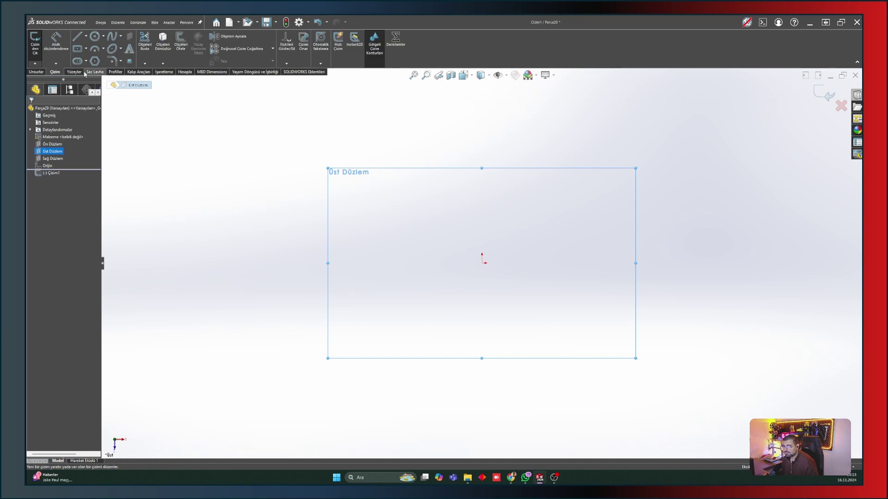
Step: Draw a centre rectangle at the origin and make two edges equal to form a square
left_click(77, 48)
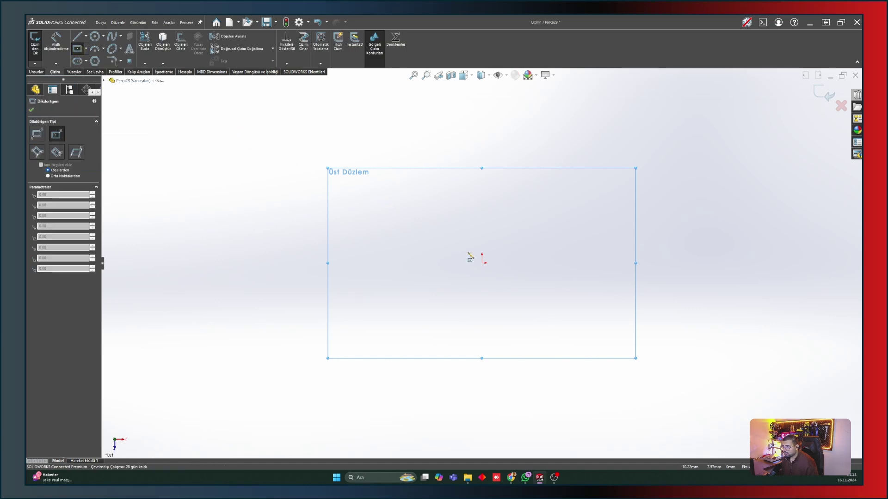
left_click(482, 262)
left_click(416, 326)
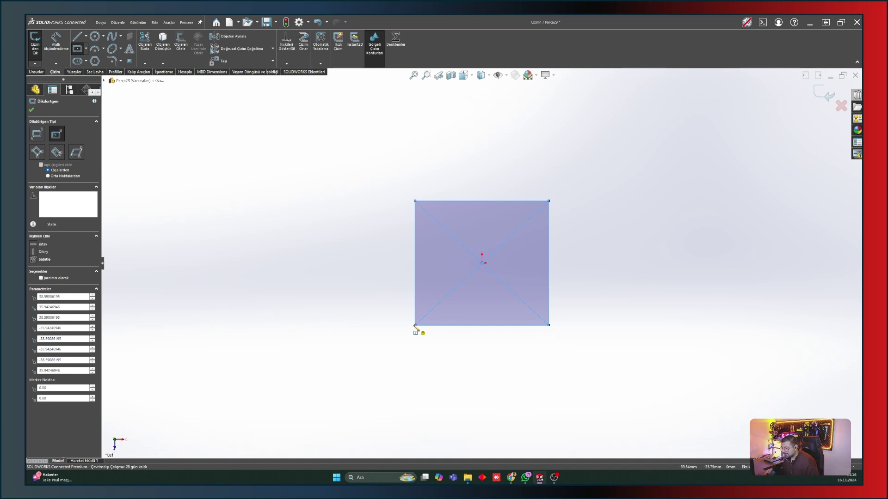
key("Escape")
left_click(439, 326)
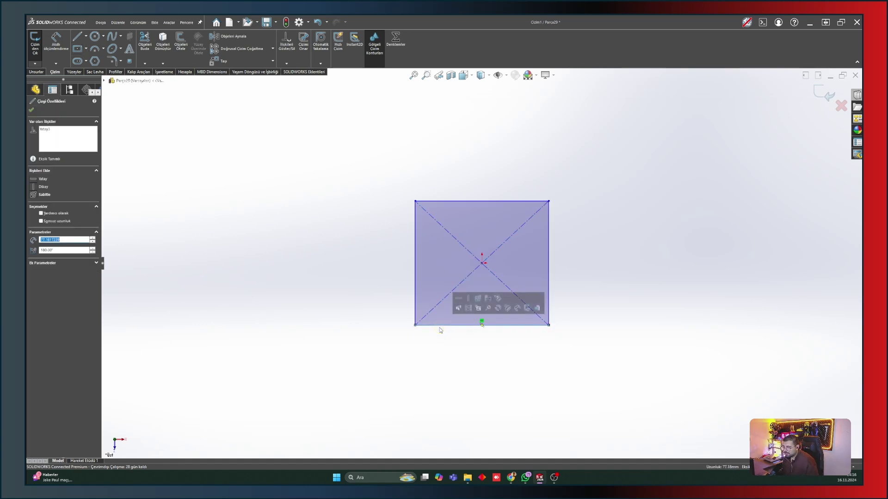
left_click(416, 310, "ctrl")
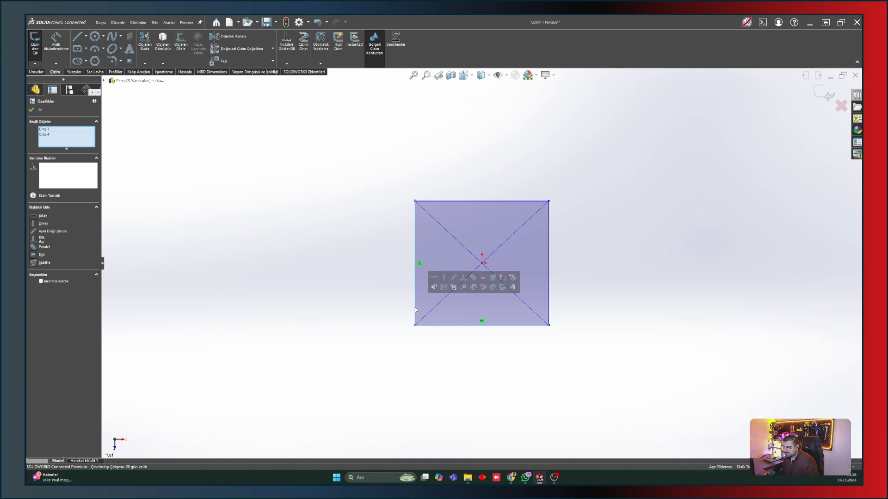
left_click(483, 278)
left_click(525, 349)
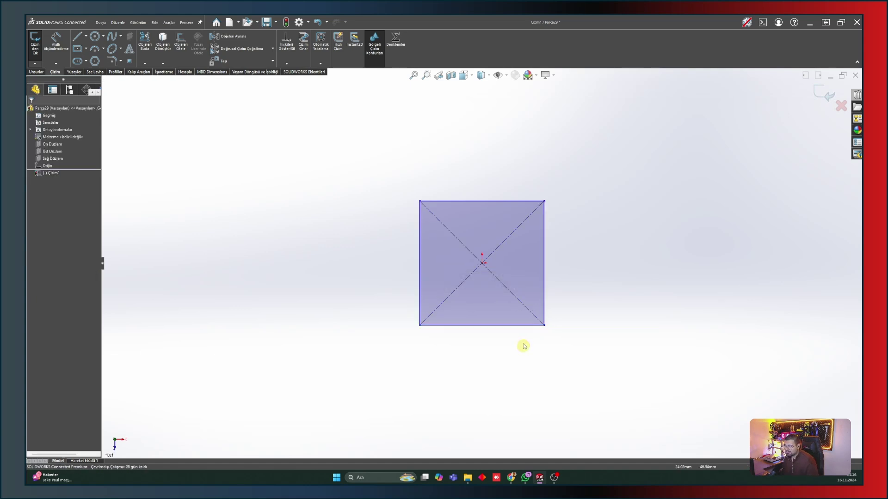
mouse_move(544, 325)
left_mouse_down()
mouse_move(592, 312)
mouse_move(567, 348)
left_mouse_up()
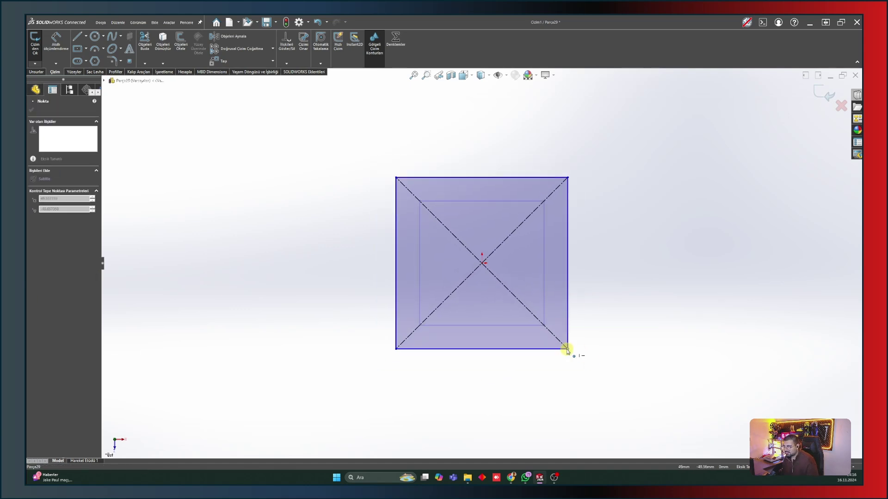
Step: Dimension the square's width to 50 and finish the sketch
left_click(59, 45)
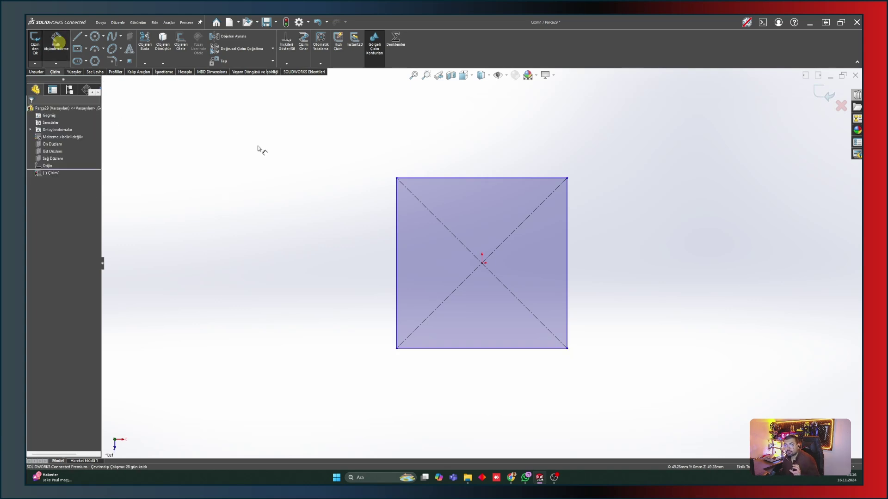
left_click(454, 347)
left_click(466, 386)
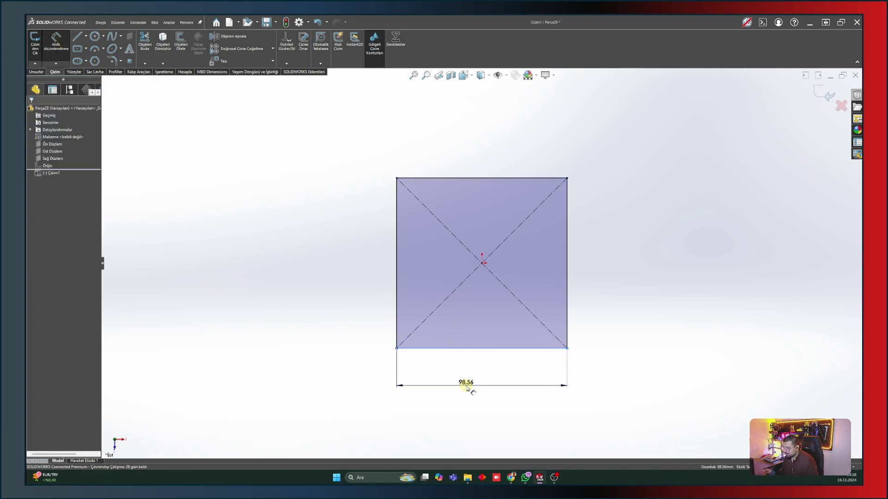
type("50")
key("Return")
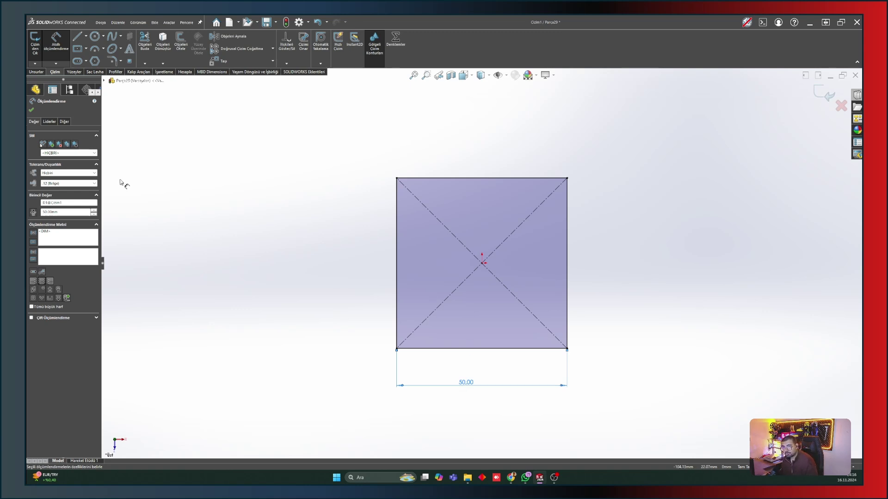
left_click(32, 110)
left_click(40, 73)
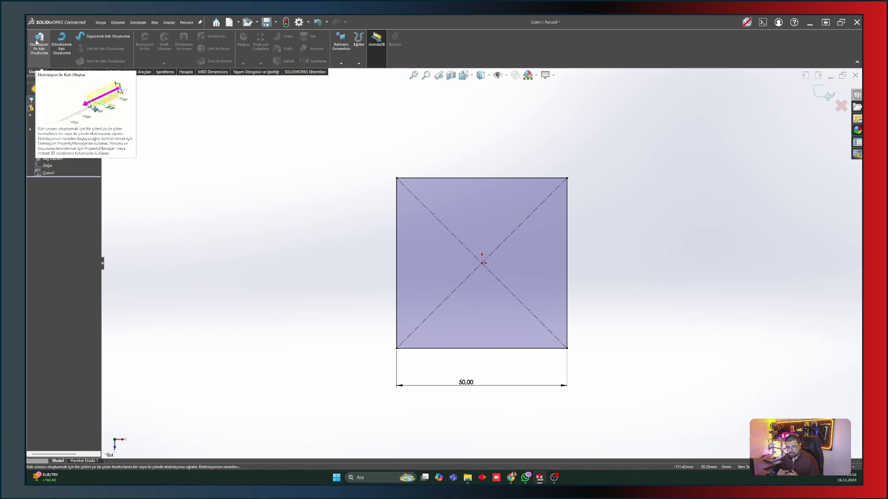
Step: Start an extrusion of the square with a 15 mm start offset and 50 mm depth
left_click(36, 41)
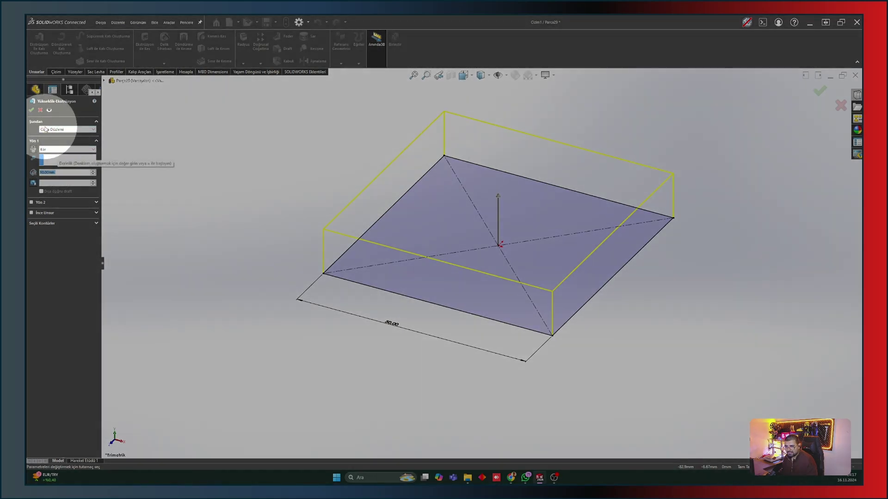
left_click(56, 129)
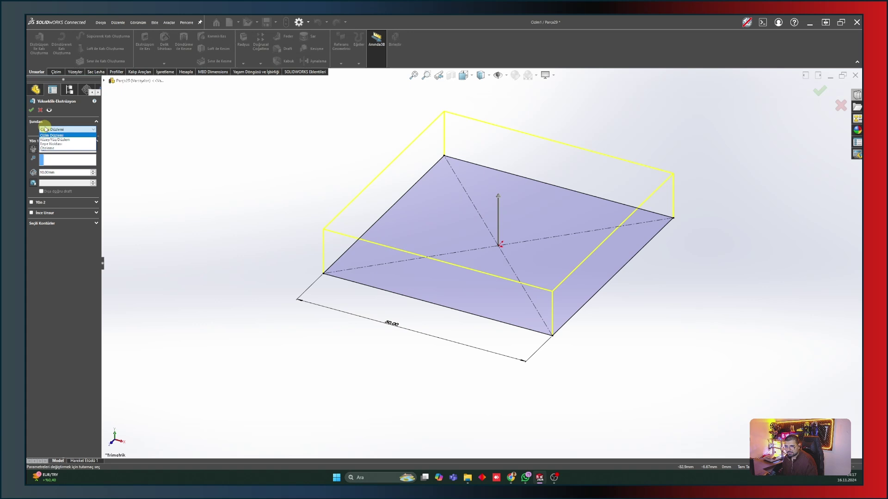
left_click(50, 148)
left_click(48, 139)
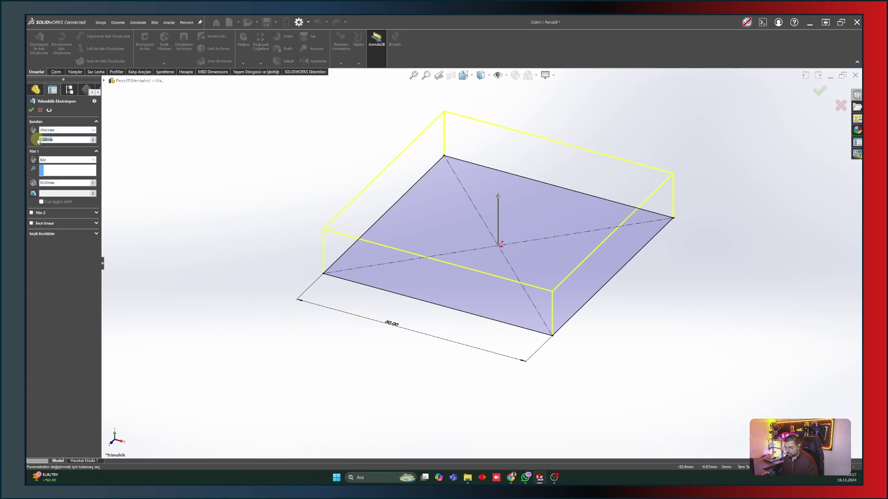
type("15")
key("Return")
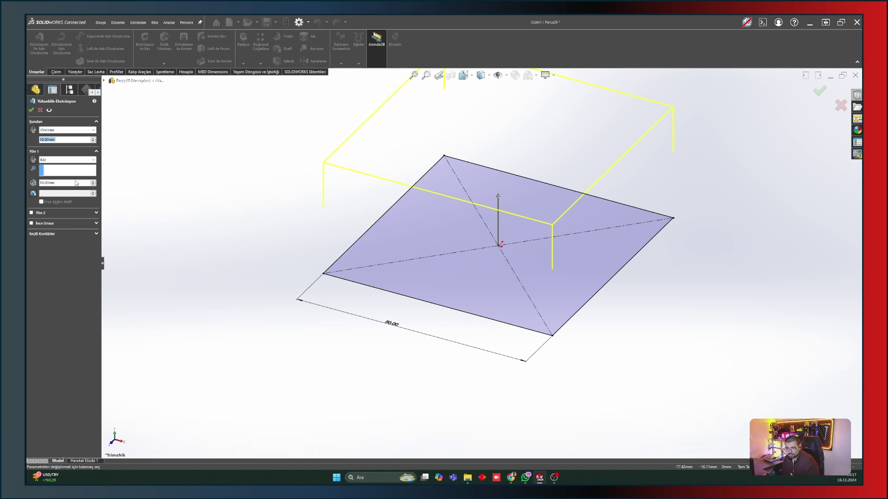
key("z")
double_click(67, 183)
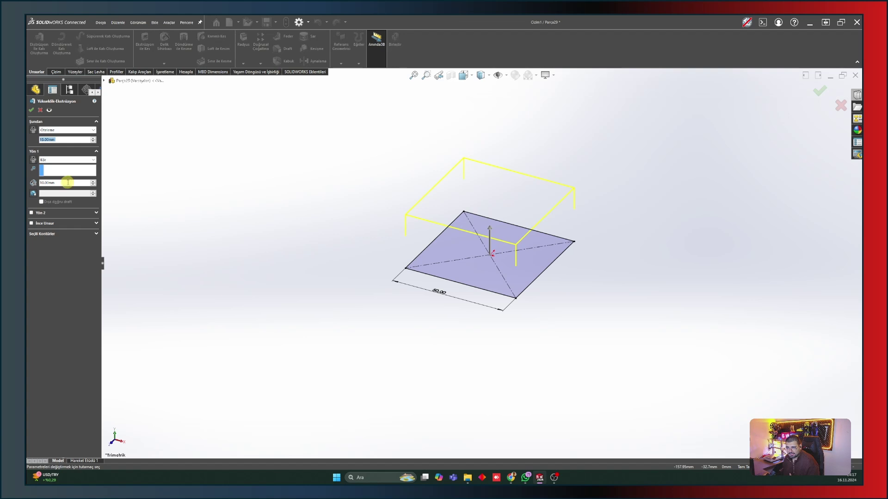
type("50")
key("Return")
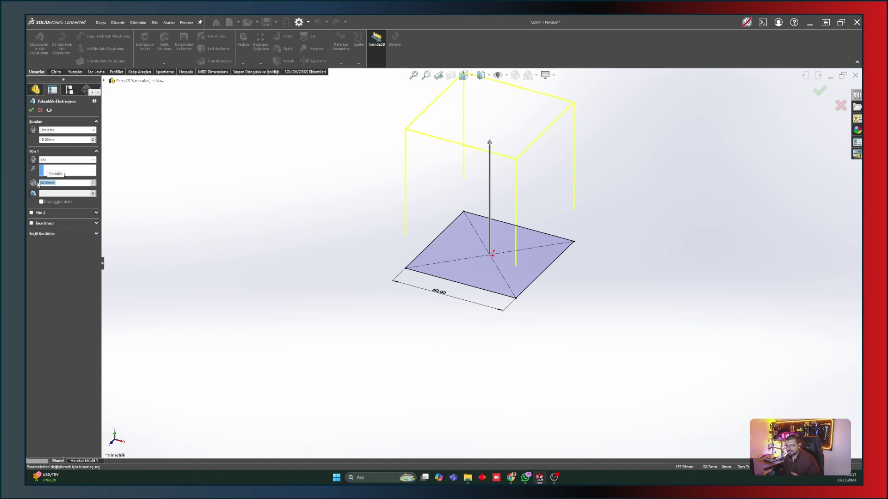
Step: Reset the extrusion to start from the sketch plane as a blind extrusion going upward
left_click(56, 130)
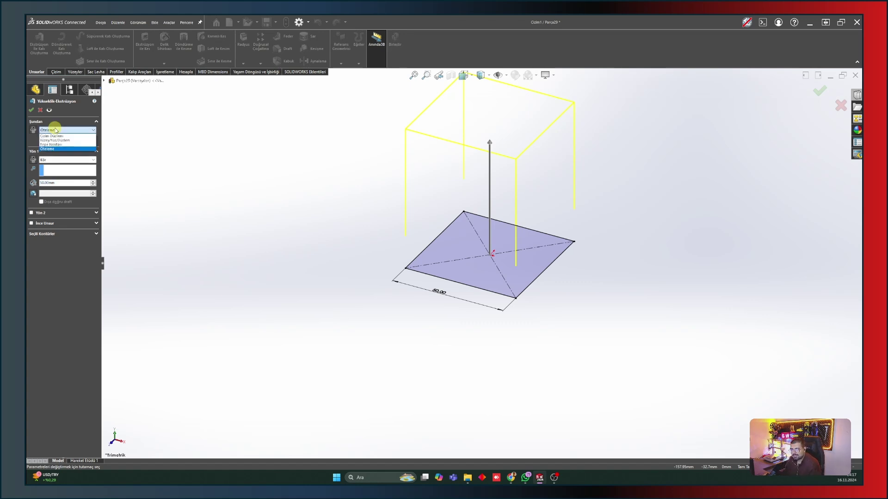
left_click(55, 136)
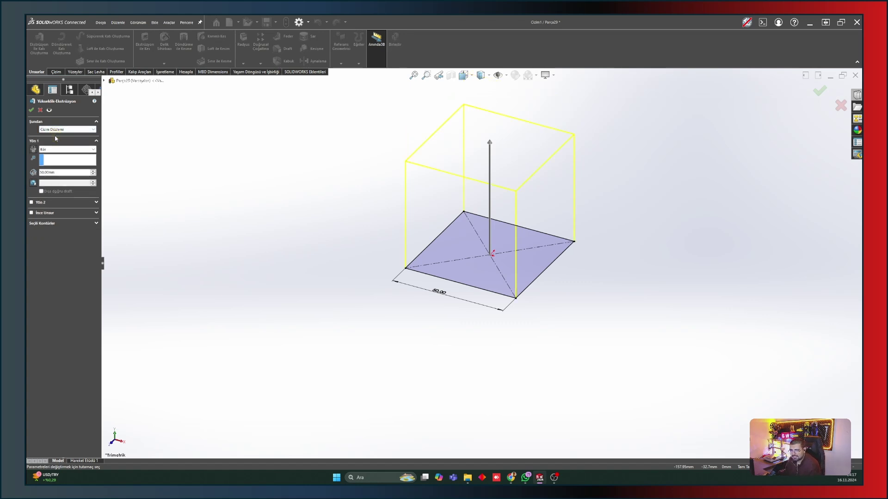
left_click(56, 148)
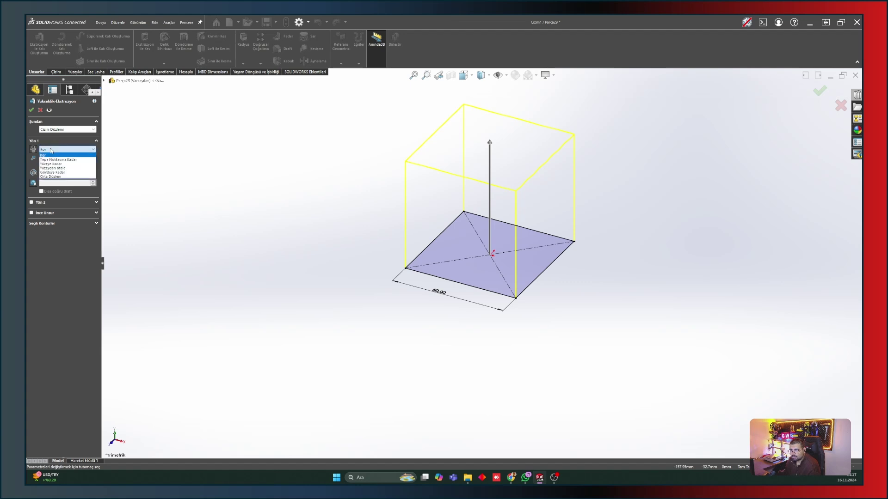
left_click(55, 148)
left_click(33, 149)
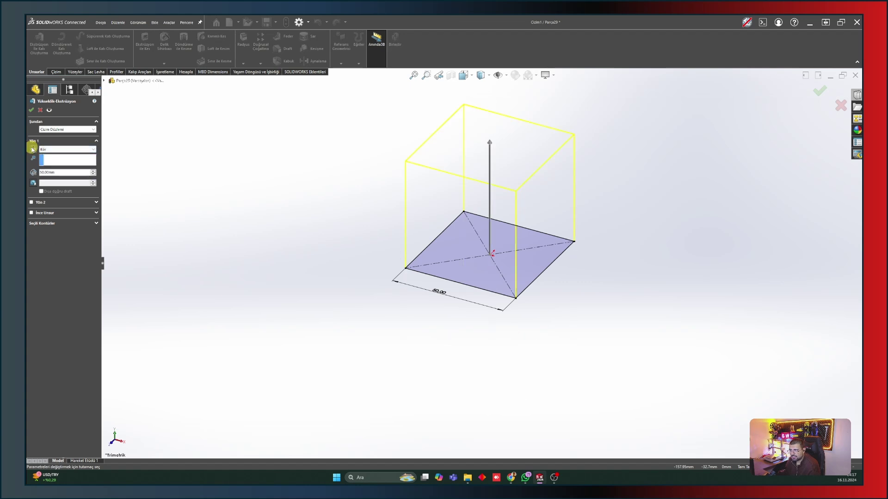
left_click(60, 149)
left_click(59, 176)
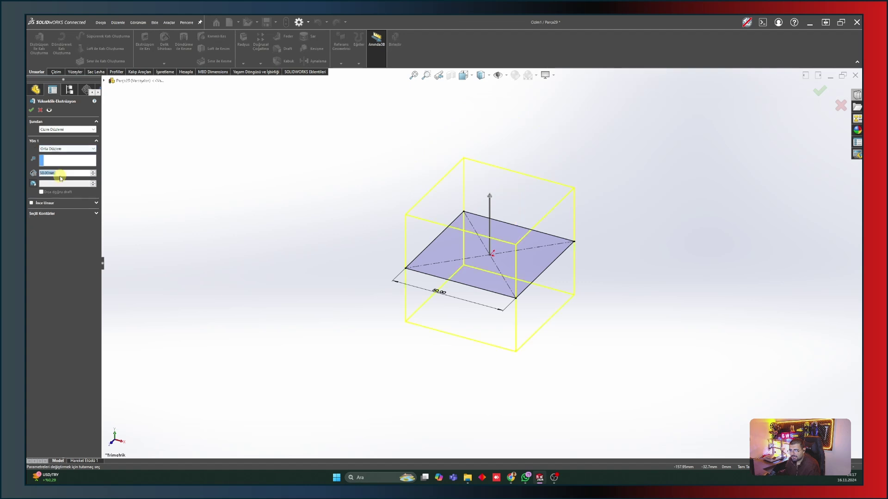
left_click(61, 150)
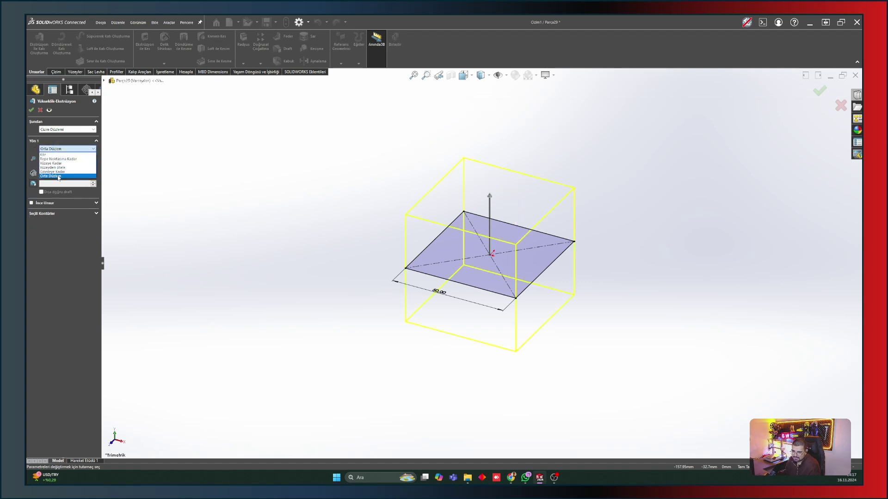
left_click(58, 155)
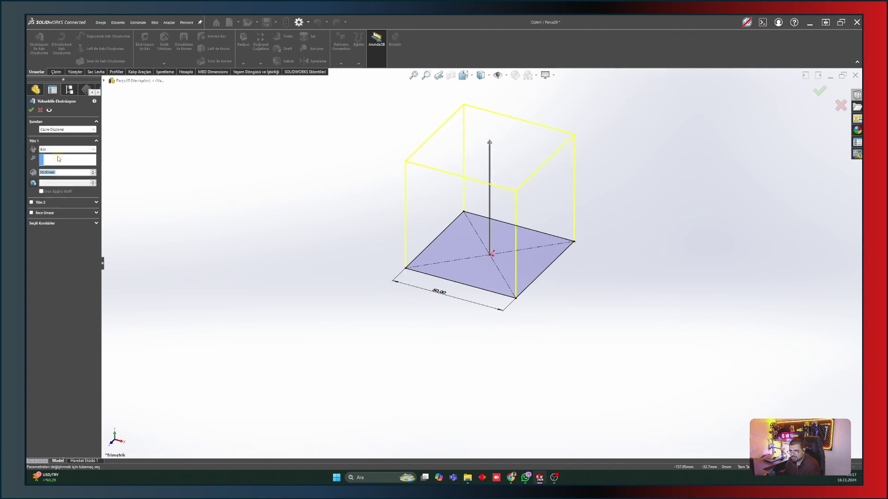
Step: Add an outward 10° draft and confirm the extrusion
left_click(32, 183)
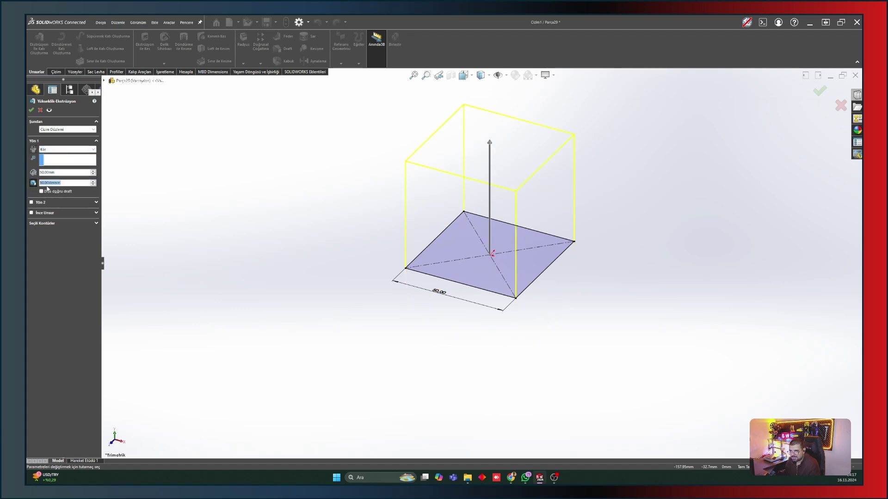
left_click(41, 191)
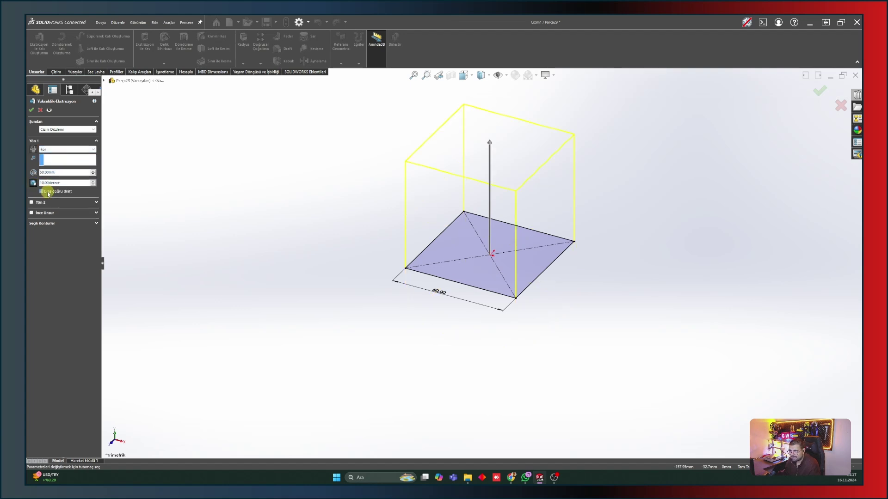
left_click(30, 111)
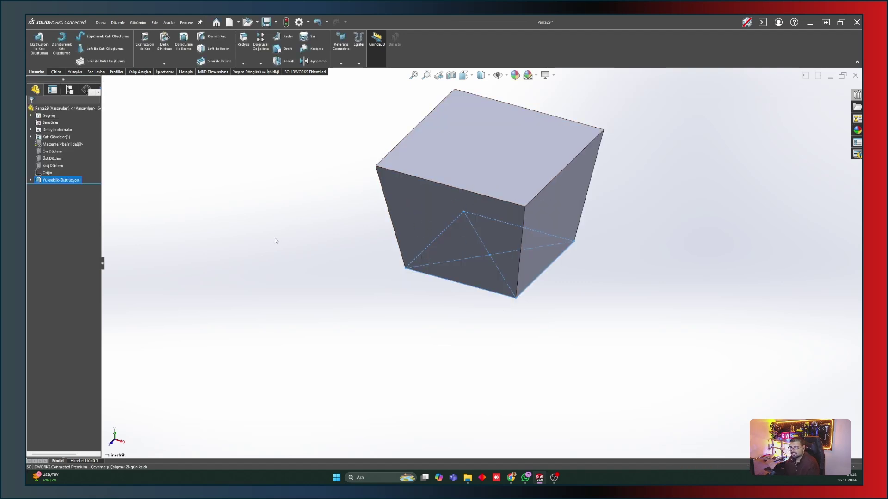
Step: Edit Yükseklik-Ekstrüzyon1 to remove the 10° draft, trying then dropping a second direction
left_click(73, 182)
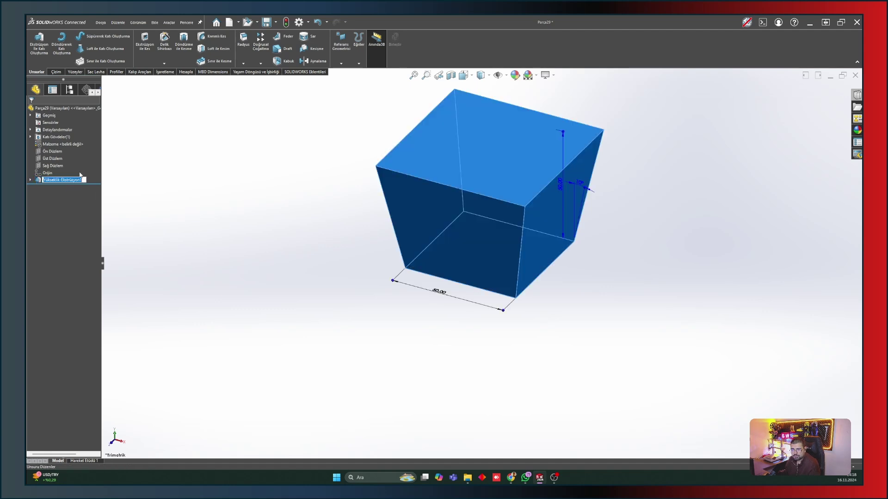
left_click(72, 181)
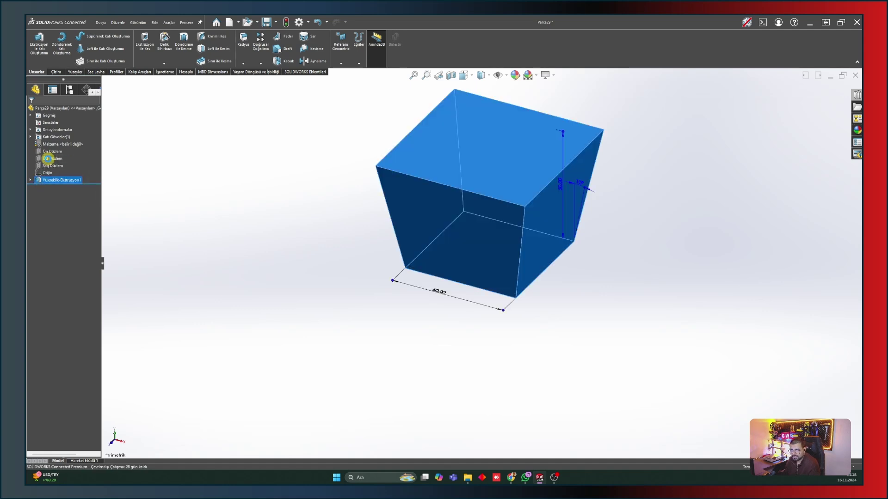
left_click(45, 159)
left_click(34, 183)
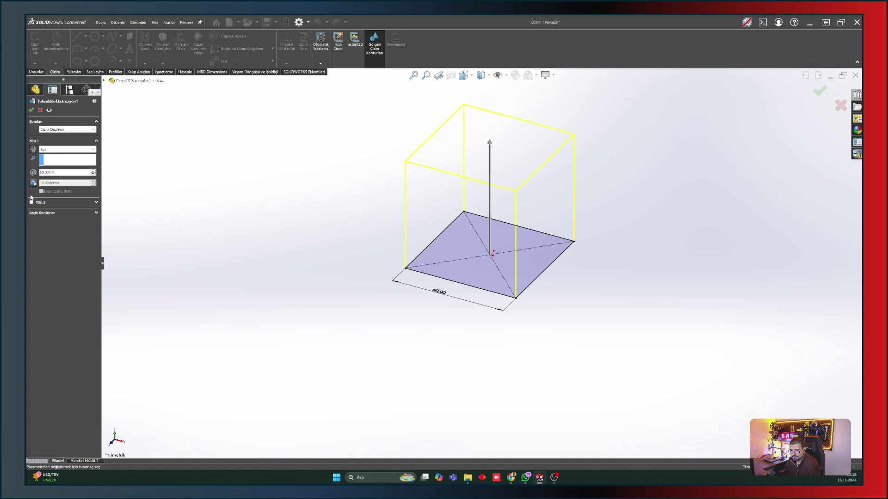
left_click(32, 203)
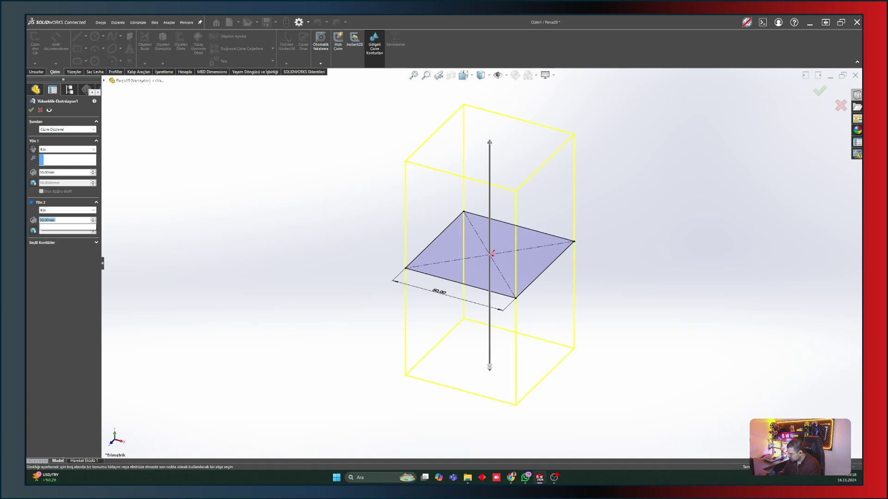
key("Up")
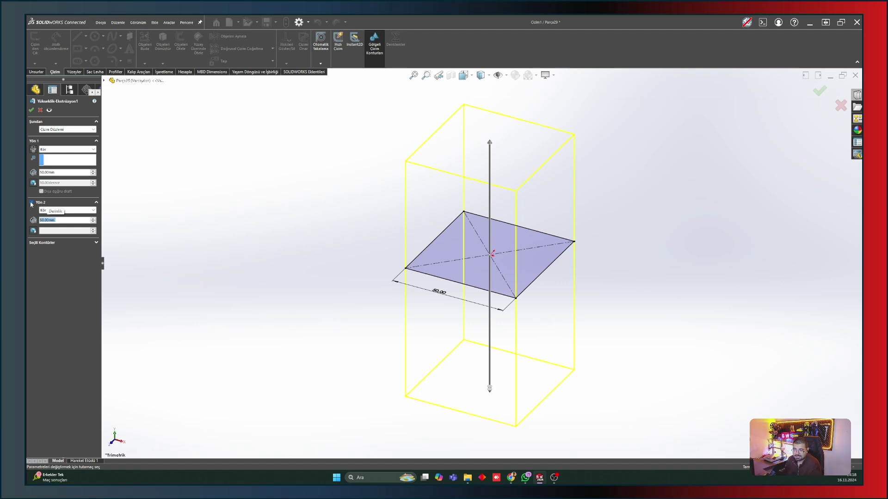
left_click(31, 203)
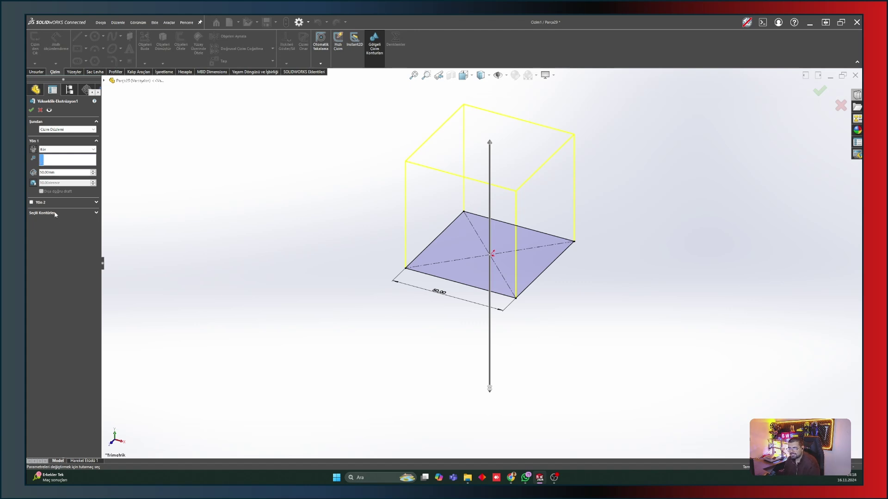
left_click(31, 110)
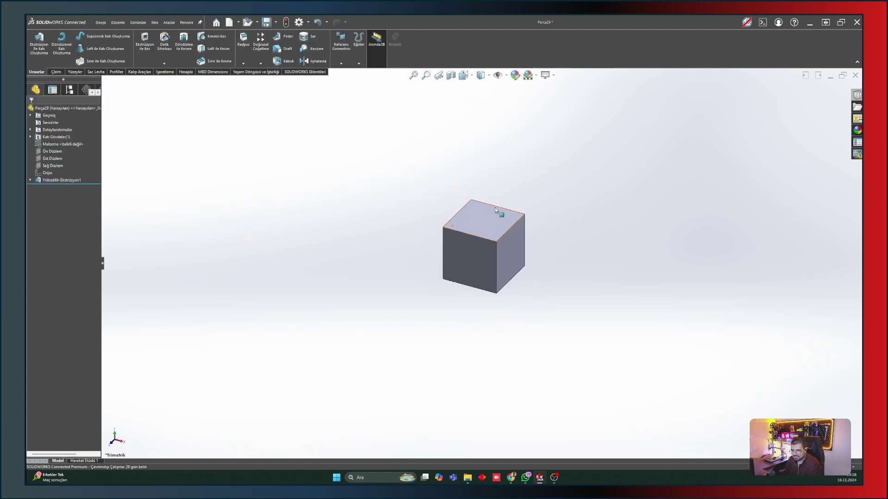
scroll(499, 208, "down", 5)
scroll(497, 207, "up", 2)
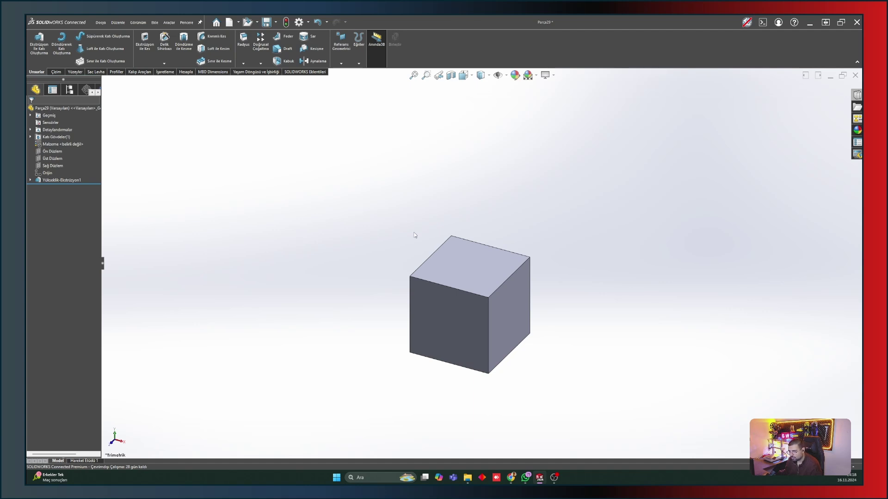
Step: Sketch a centred square on the cube's top face using a center rectangle and an Equal relation
left_click(465, 268)
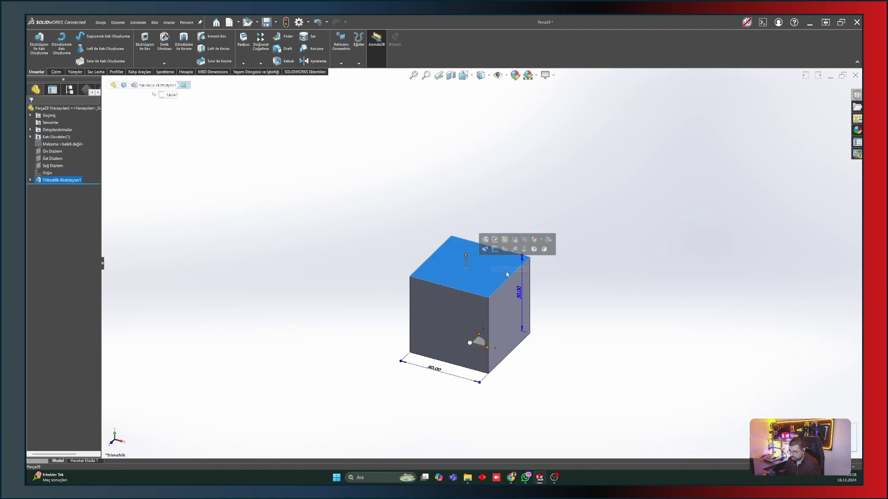
left_click(495, 250)
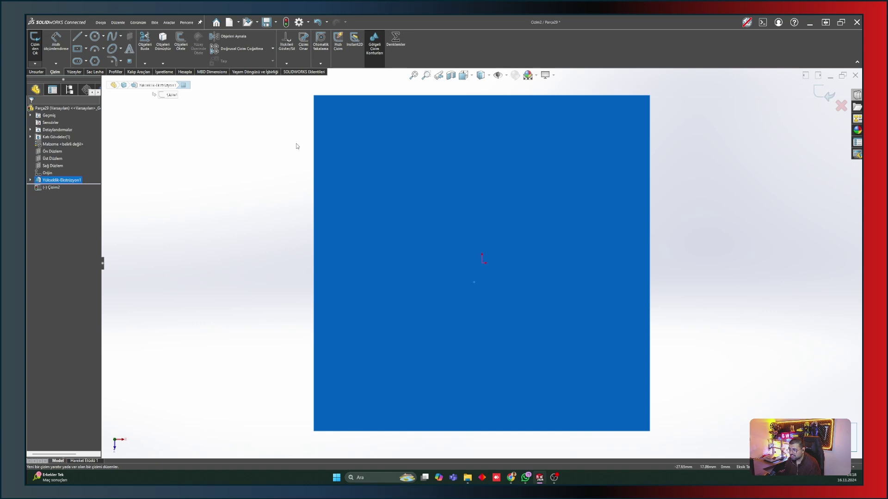
left_click(78, 48)
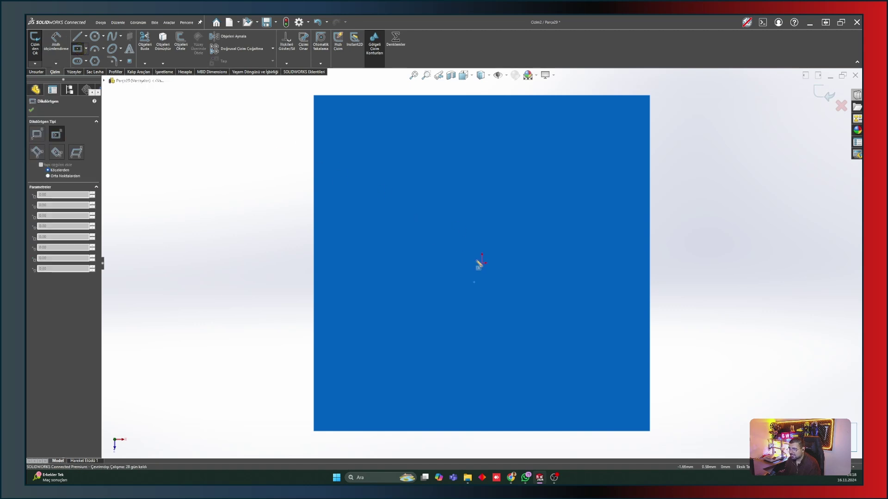
left_click(481, 262)
left_click(382, 362)
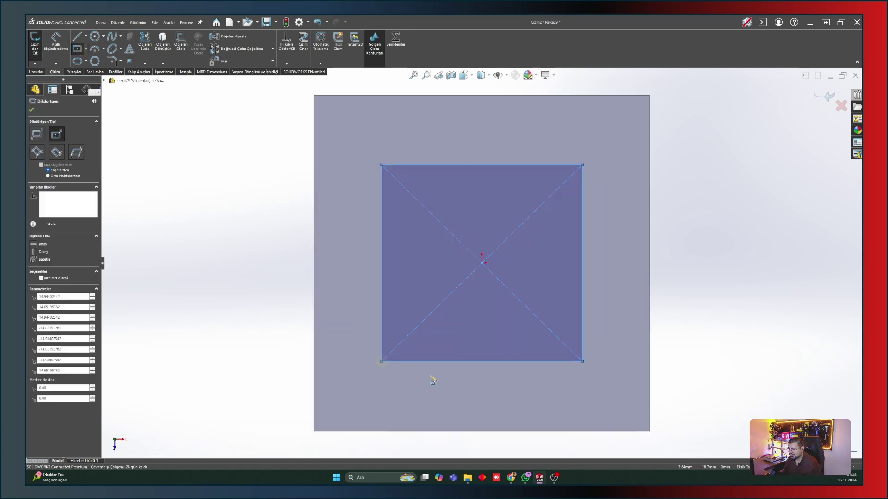
key("Escape")
left_click(427, 362)
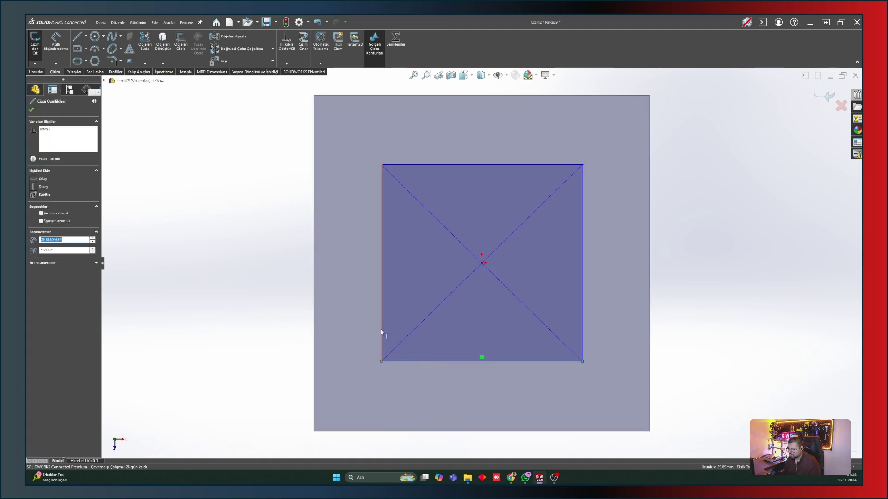
left_click(382, 327)
left_click(451, 299)
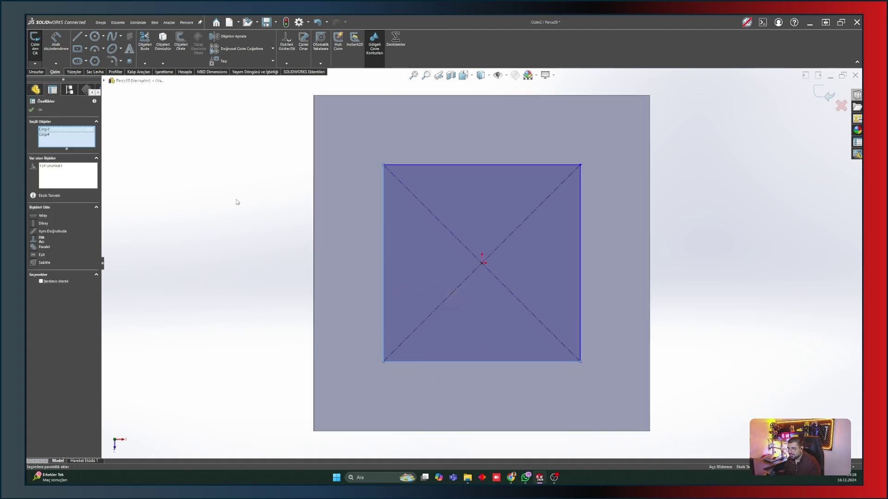
Step: Dimension the top square's side to 25 and start extruding it
left_click(56, 41)
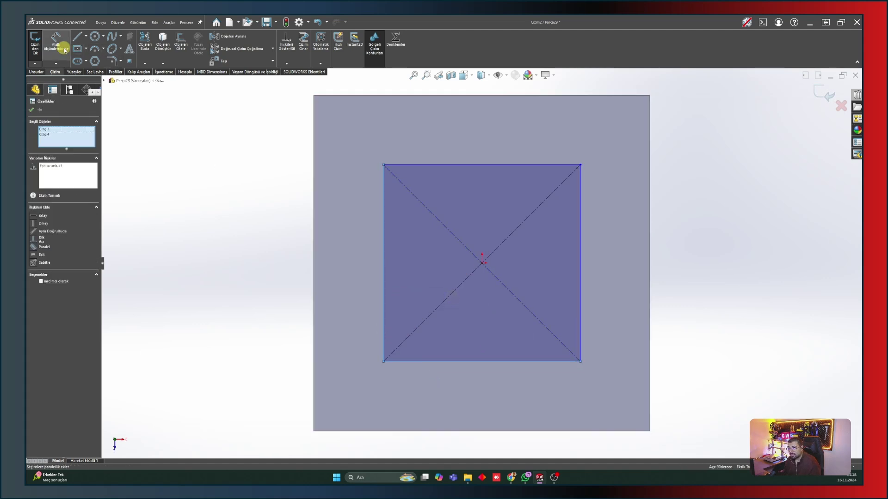
left_click(382, 215)
left_click(261, 222)
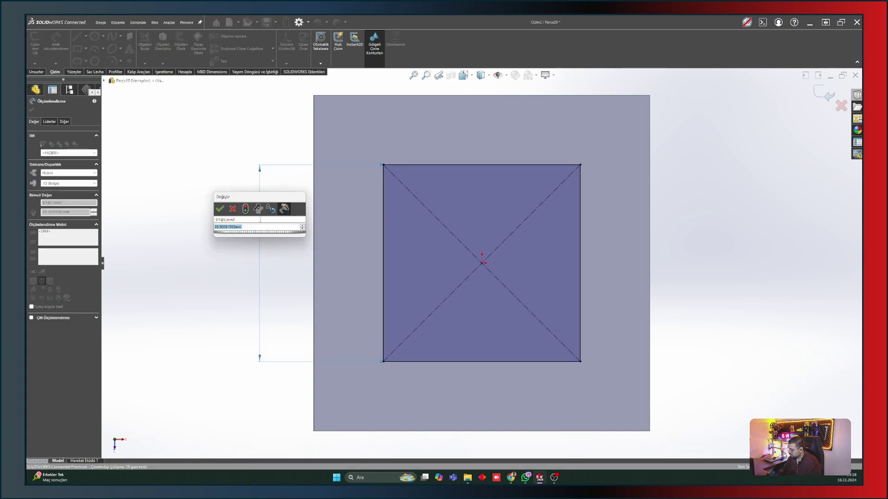
type("25")
key("Return")
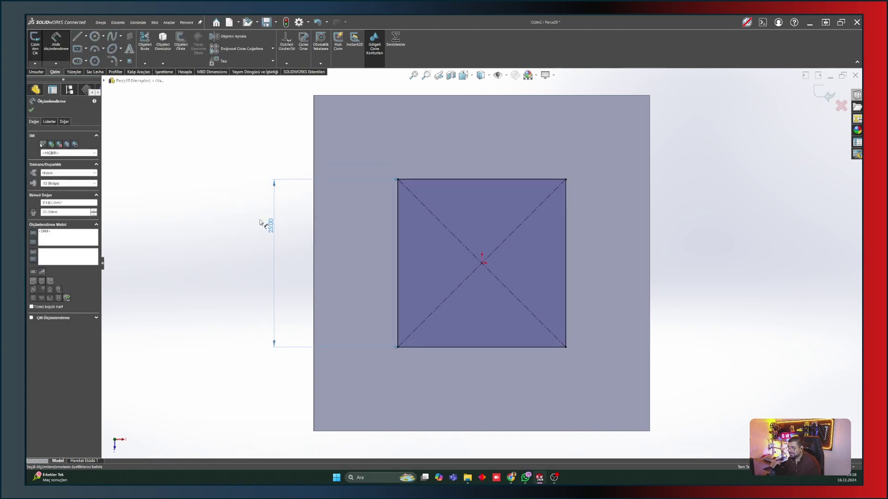
left_click(32, 110)
left_click(36, 72)
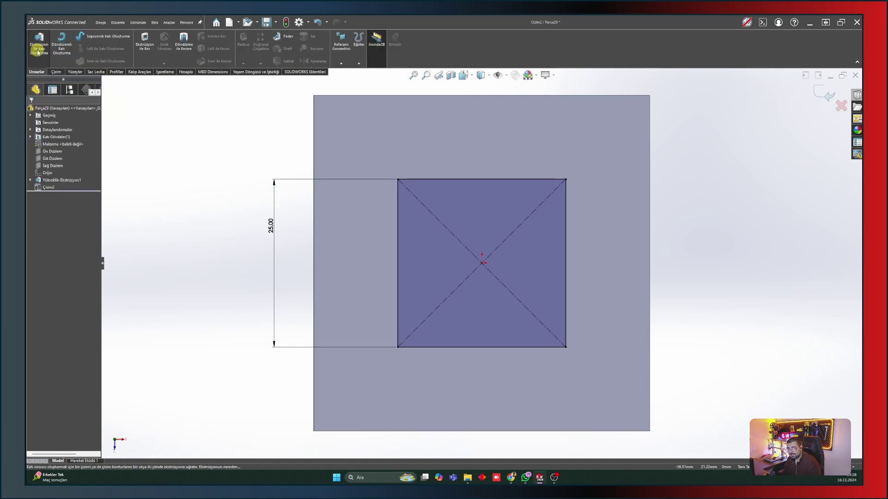
left_click(37, 50)
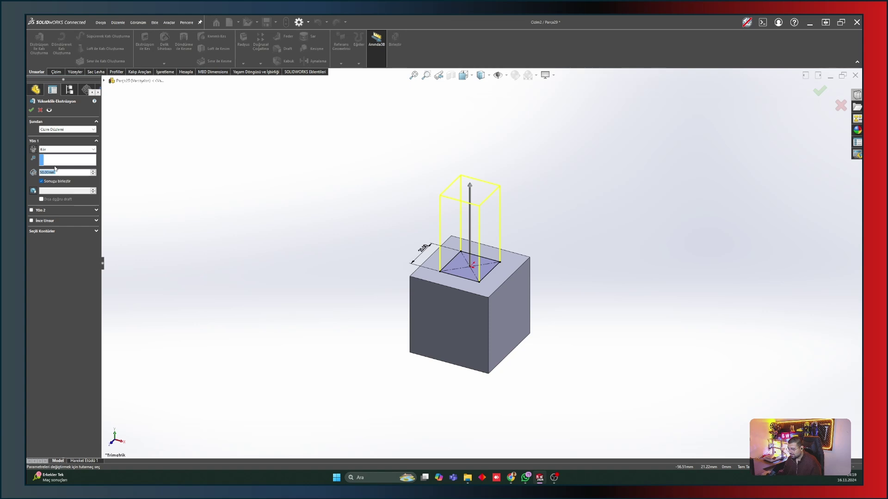
Step: Extrude the top square 25 mm, then inspect Çizim1 and Çizim2 in the tree
type("25")
left_click(31, 110)
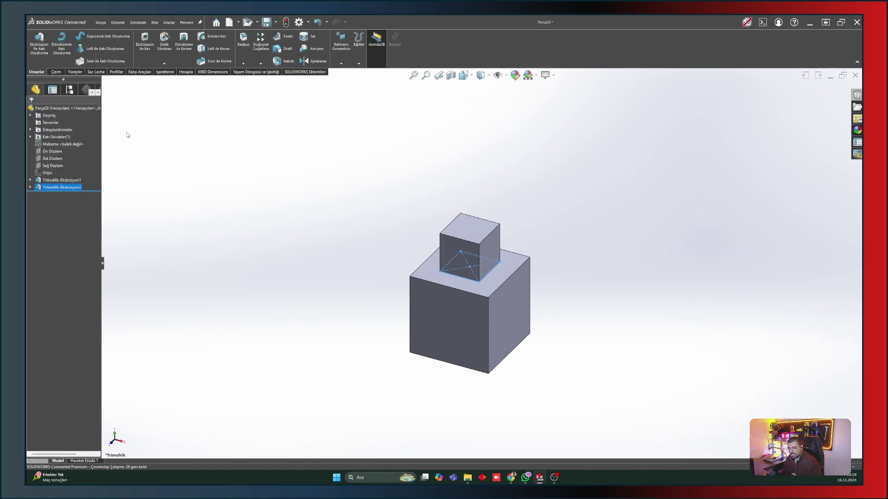
left_click(183, 164)
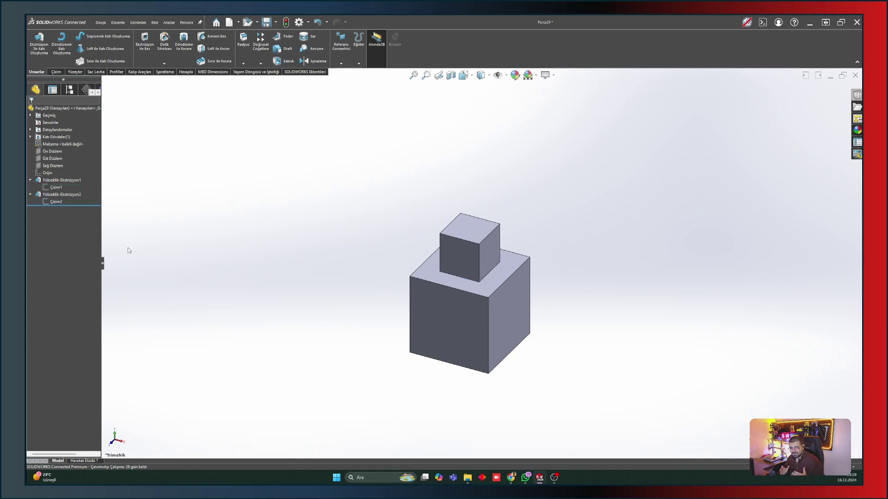
left_click(54, 187)
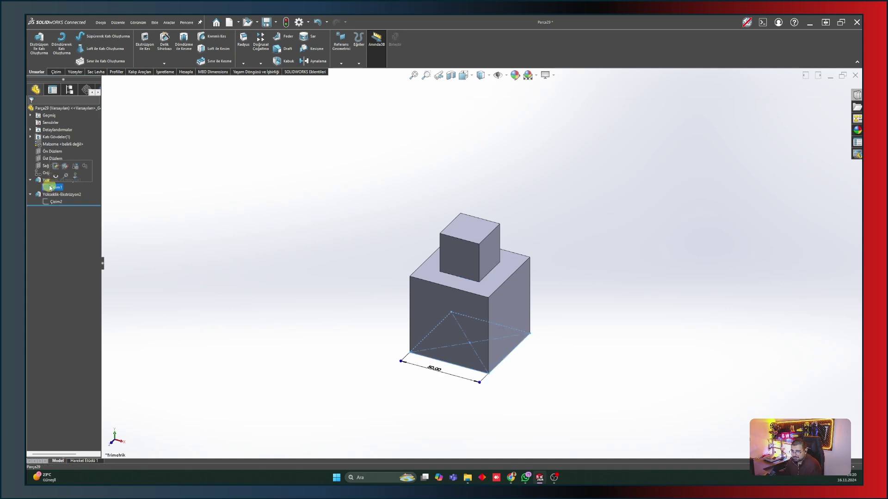
left_click(54, 201)
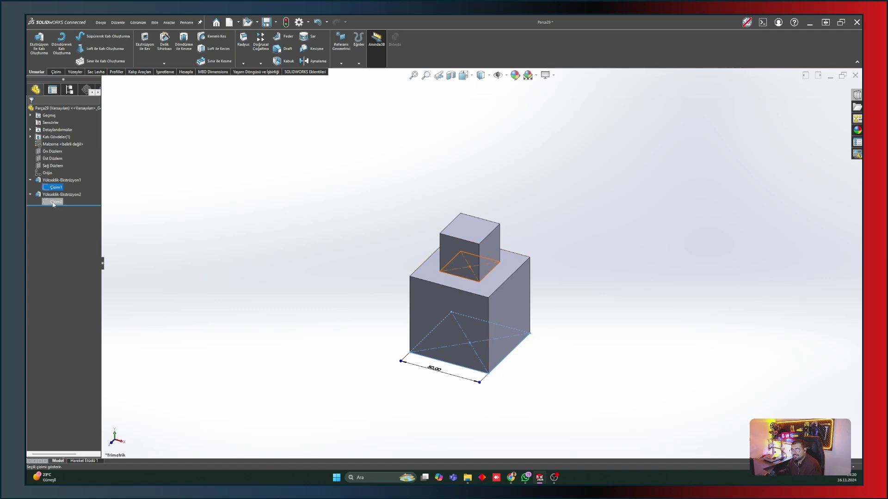
left_click(48, 195)
Step: Clear the selection on the stepped block
left_click(119, 227)
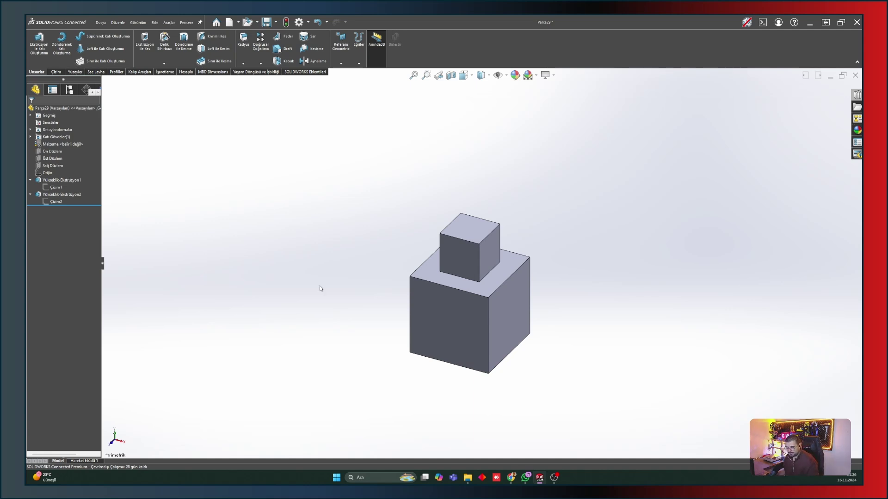
Step: Create another new part and start a sketch on its Top Plane
key("ctrl+n")
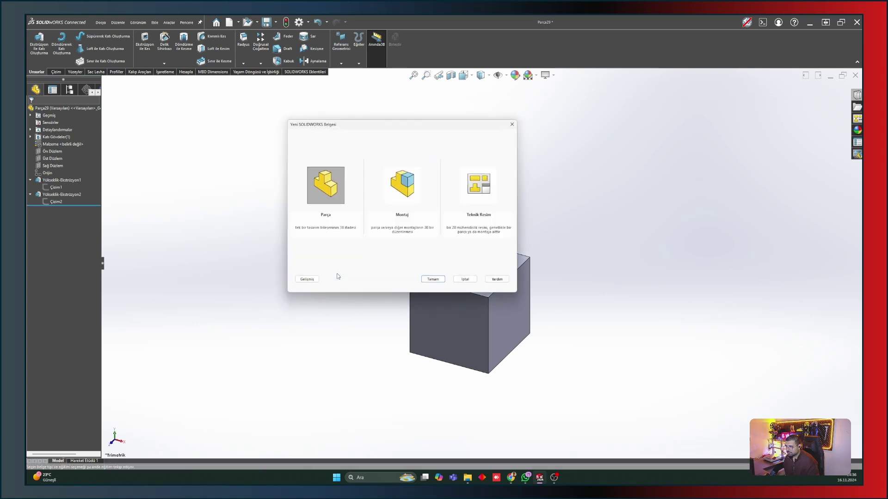
left_click(428, 278)
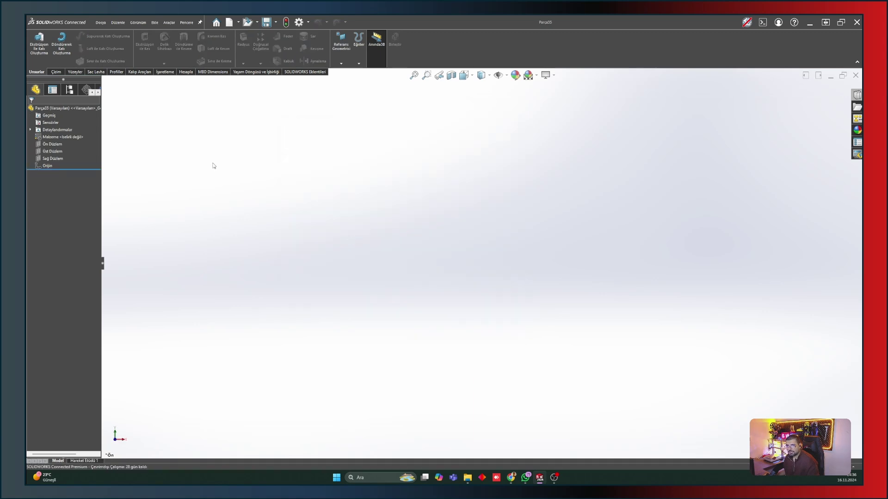
left_click(48, 151)
left_click(48, 144)
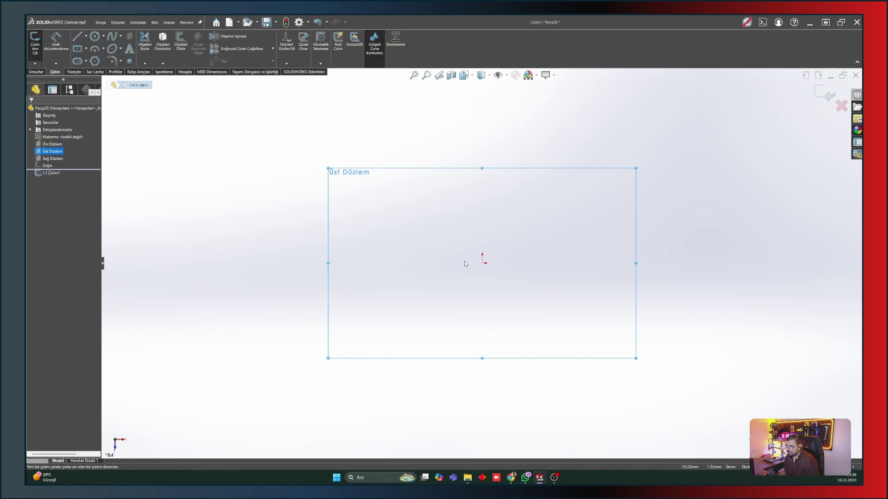
Step: Draw an outer and a smaller inner center rectangle, both centred on the origin
right_click_drag(465, 262, 481, 264)
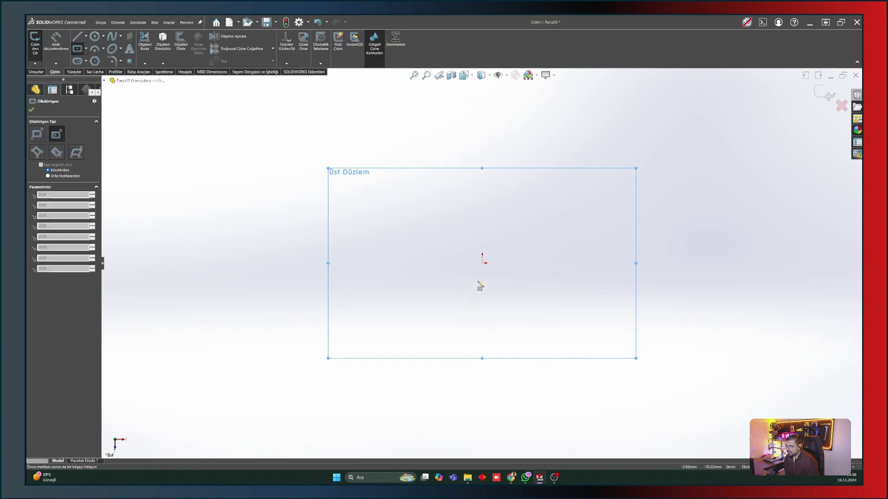
left_click(482, 263)
left_click(418, 336)
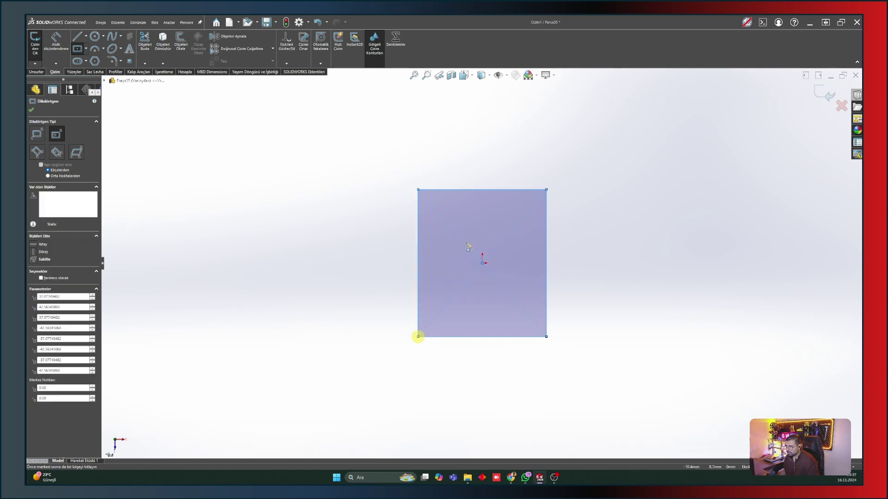
left_click(482, 263)
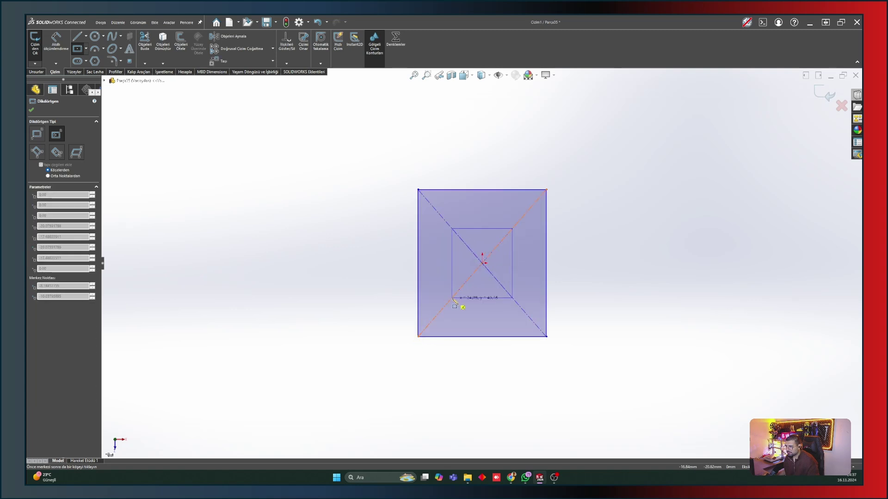
left_click(451, 298)
key("Escape")
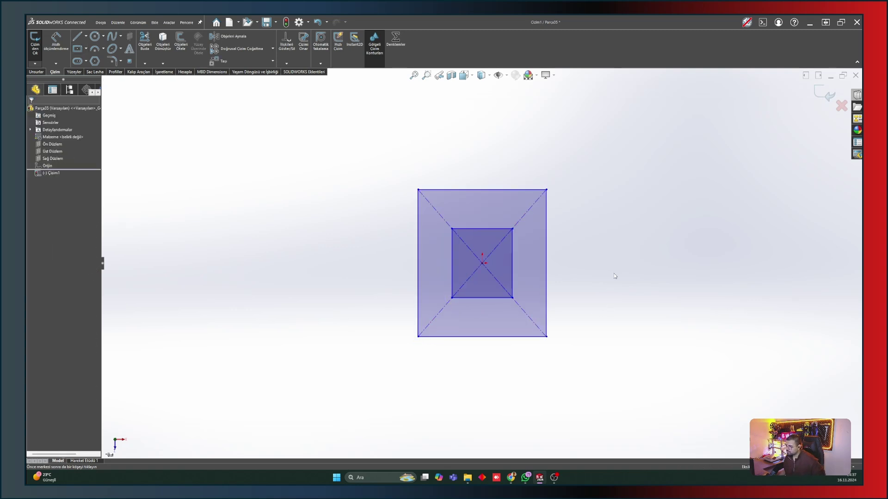
Step: Dimension the outer rectangle to 50 and the inner square to 25
right_click_drag(614, 273, 615, 282)
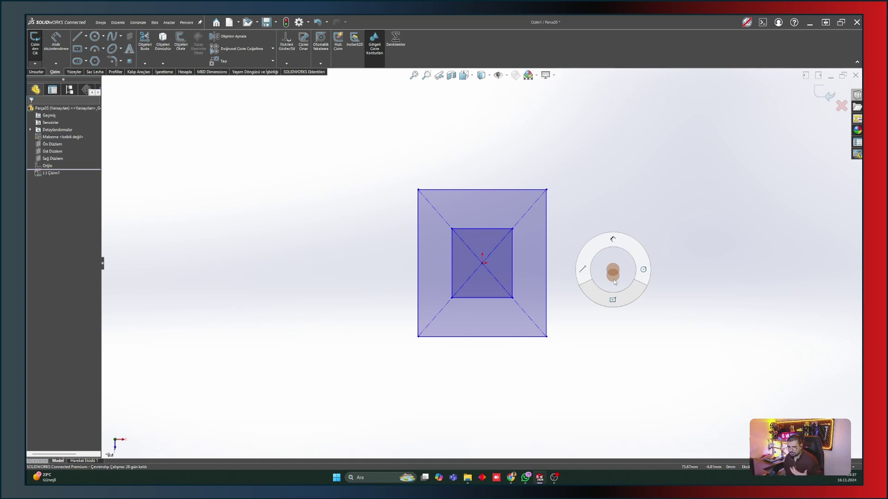
right_click_drag(613, 283, 613, 240)
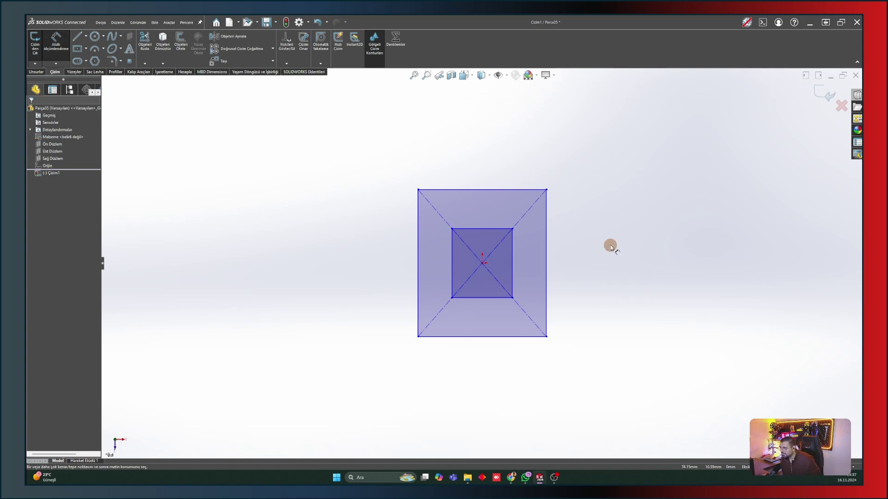
left_click(546, 267)
left_click(608, 272)
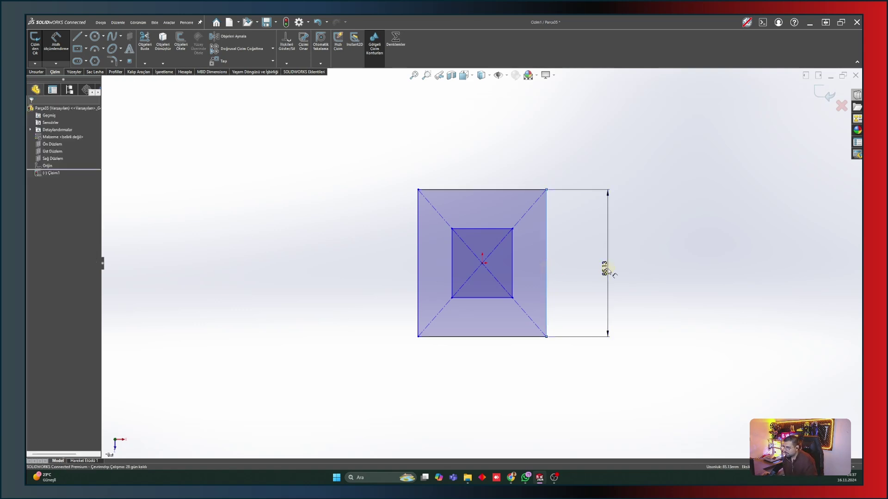
type("50")
key("Return")
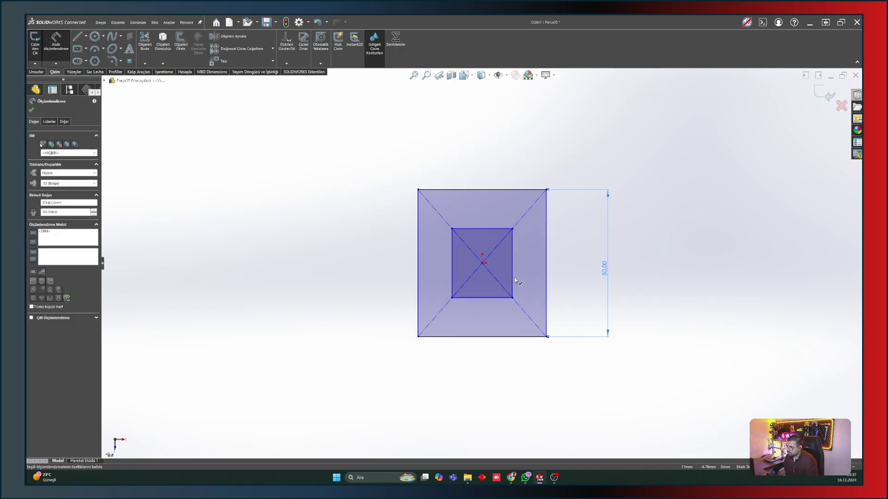
left_click(513, 277)
left_click(576, 271)
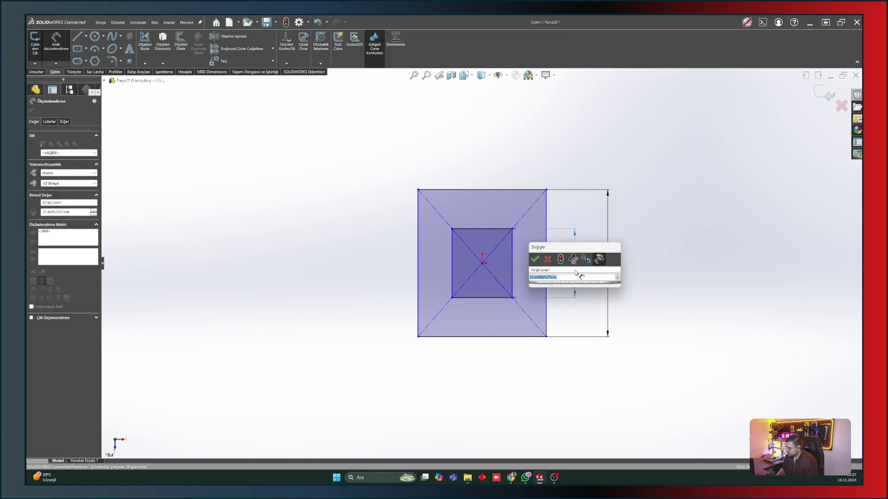
type("25")
key("Return")
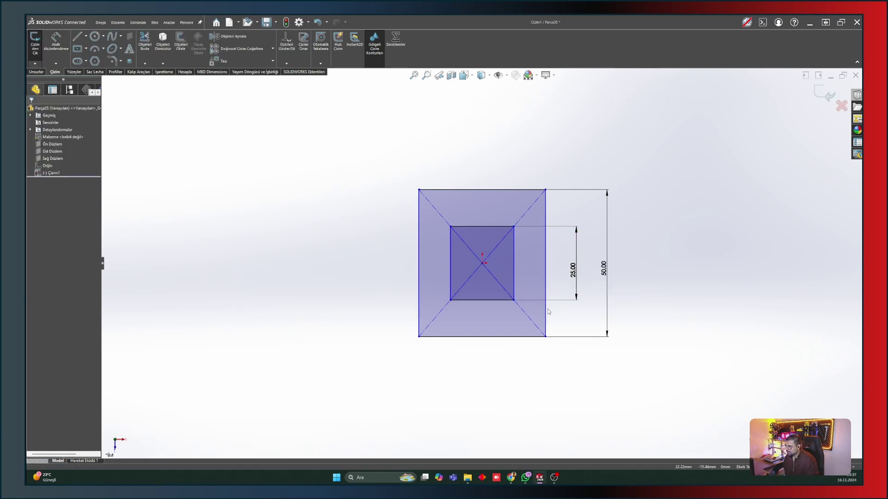
Step: Make the outer rectangle's edges equal, tidy the 25.00 dimension, and start an extrusion
left_click(545, 307)
left_click(527, 336, "ctrl")
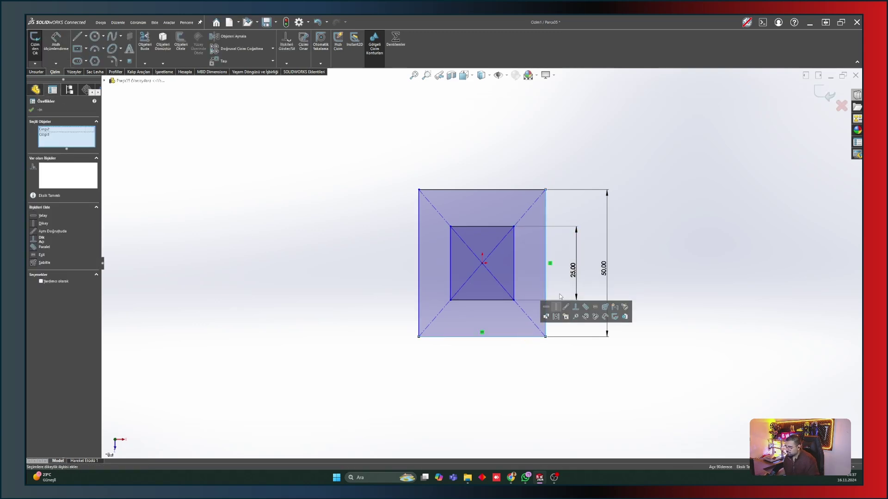
left_click(595, 307)
left_click(503, 368)
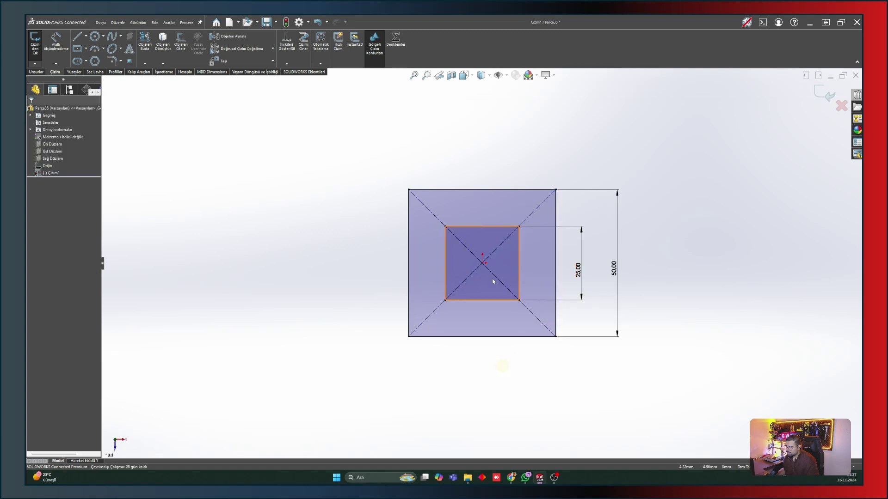
left_click_drag(578, 270, 534, 270)
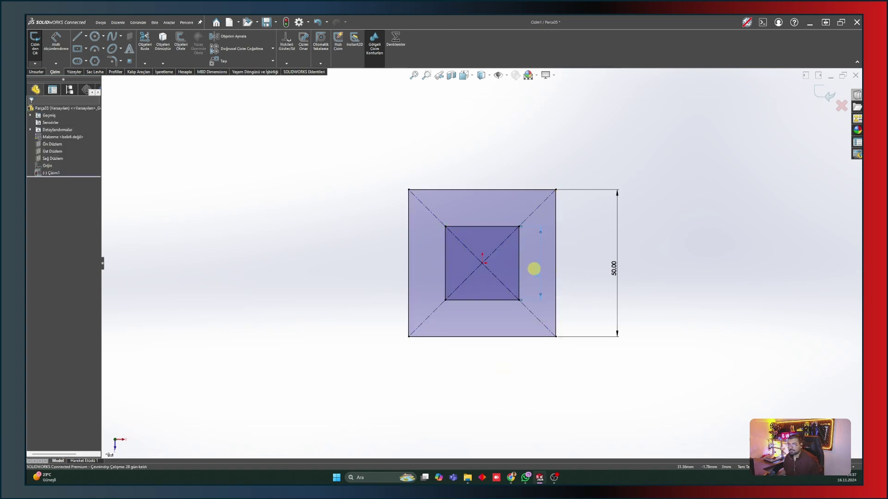
left_click(37, 72)
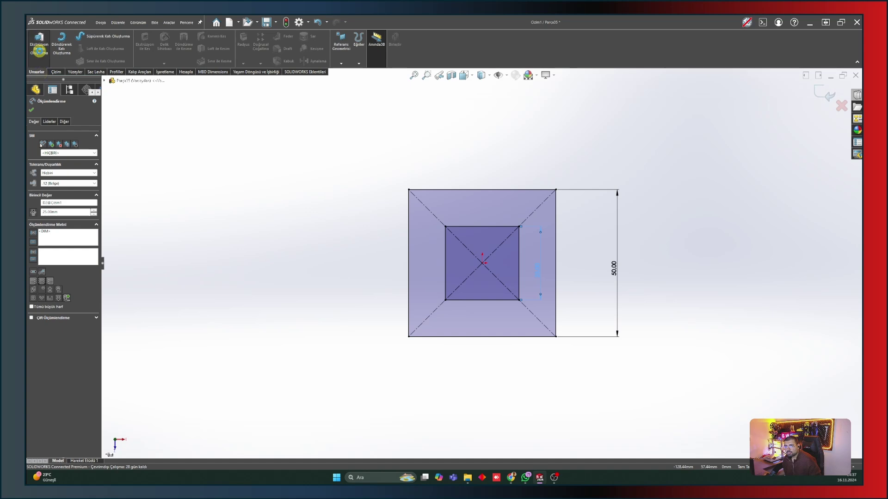
left_click(42, 59)
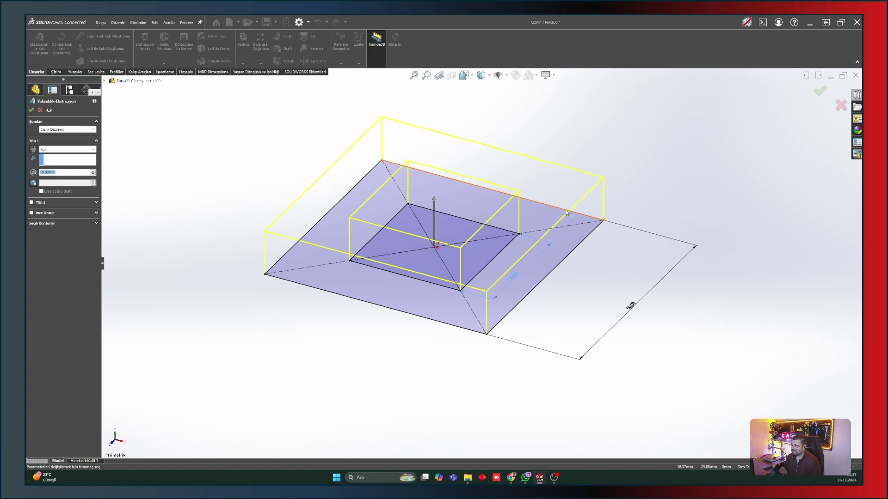
Step: Accept the extrusion at its default depth, giving a square frame
left_click(821, 92)
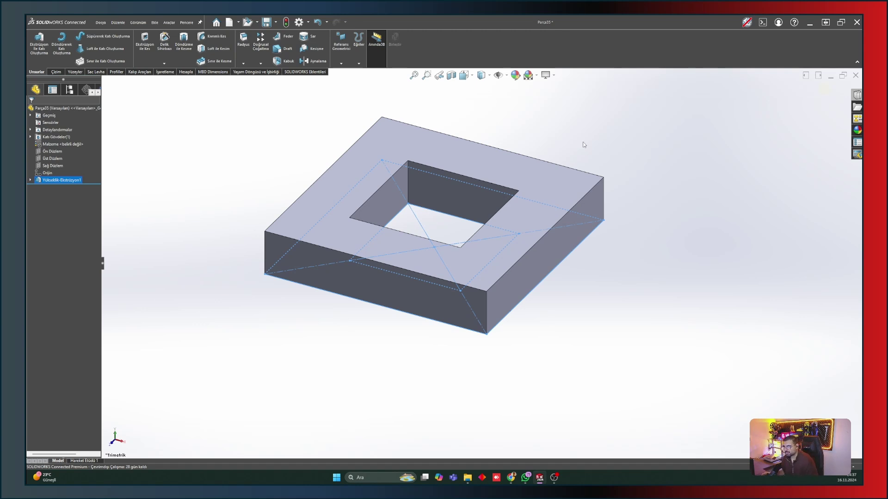
Step: Edit Yükseklik-Ekstrüzyon1 to 50 mm depth using both the inner and outer sketch regions
left_click(45, 181)
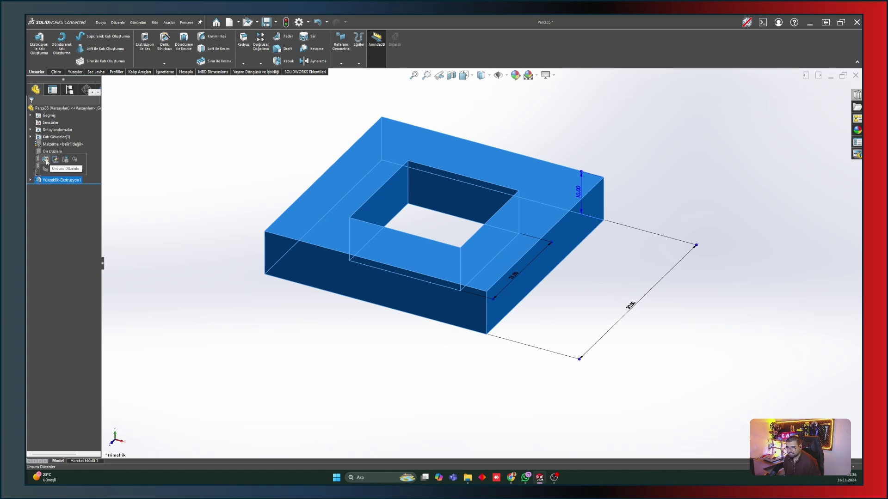
left_click(47, 160)
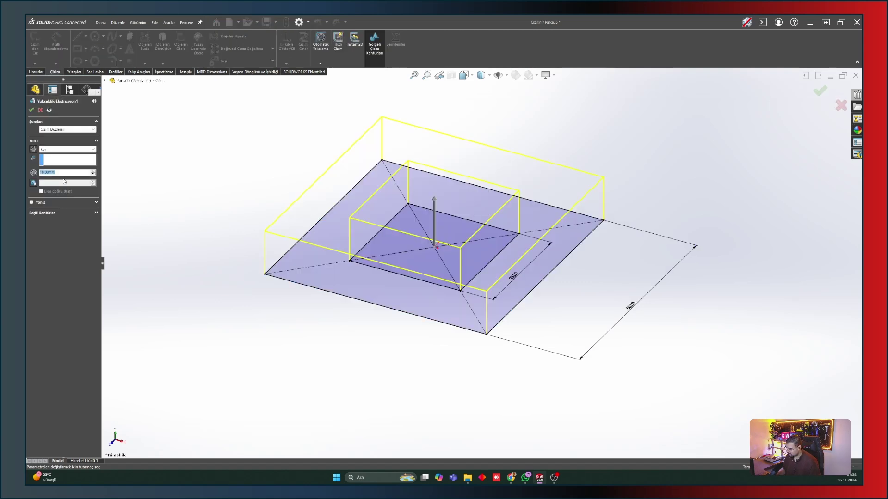
type("50")
type("f")
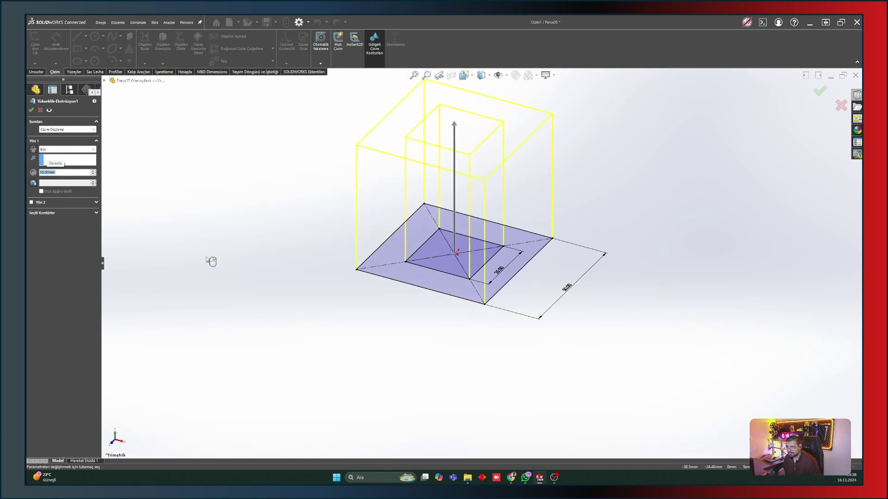
left_click(73, 214)
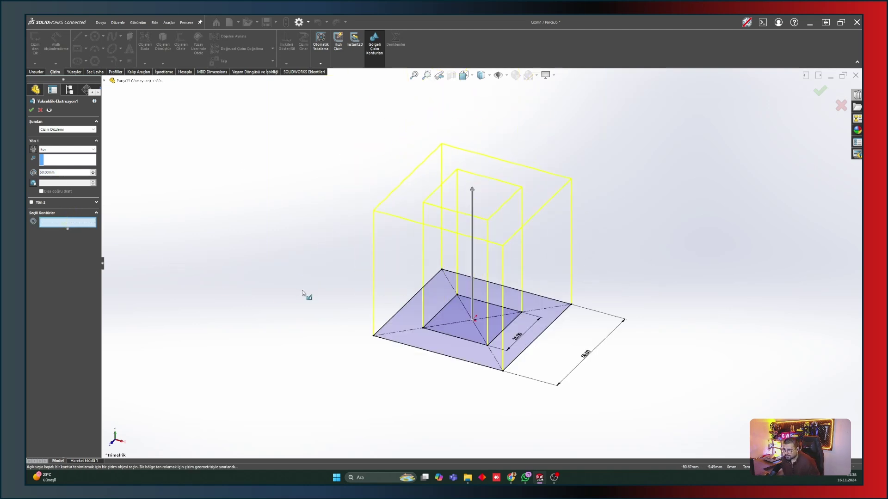
left_click(448, 313)
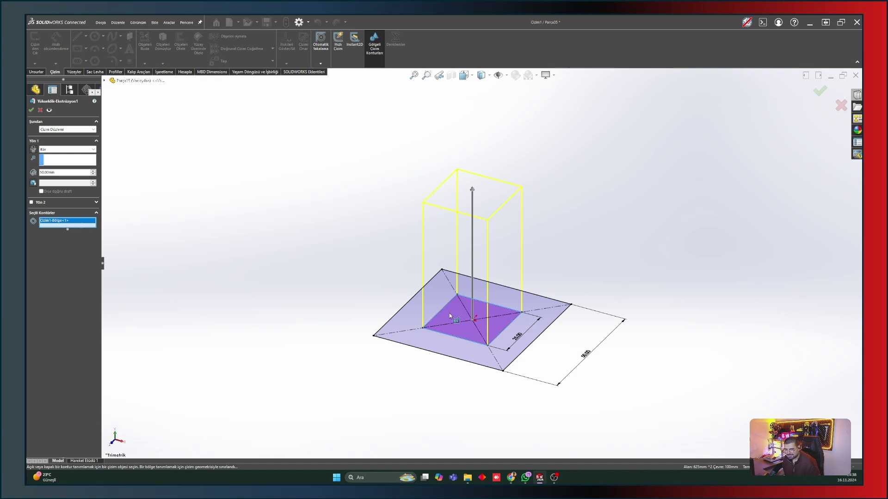
left_click(417, 310)
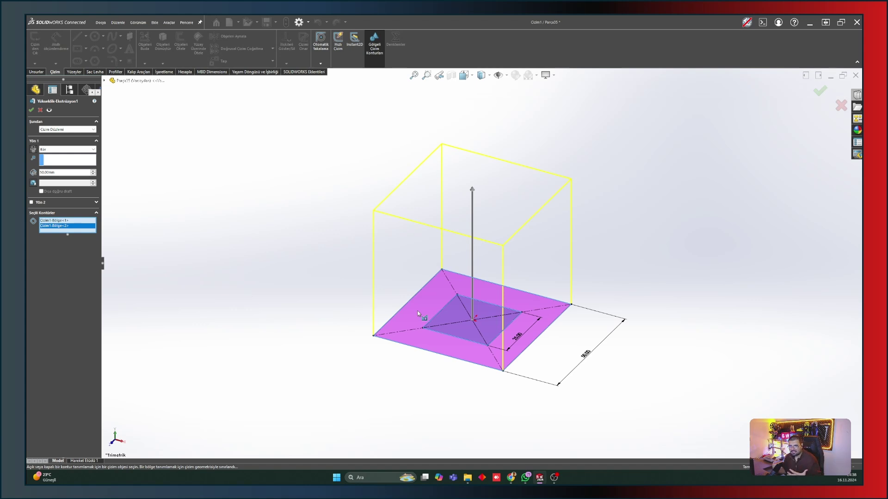
left_click(31, 110)
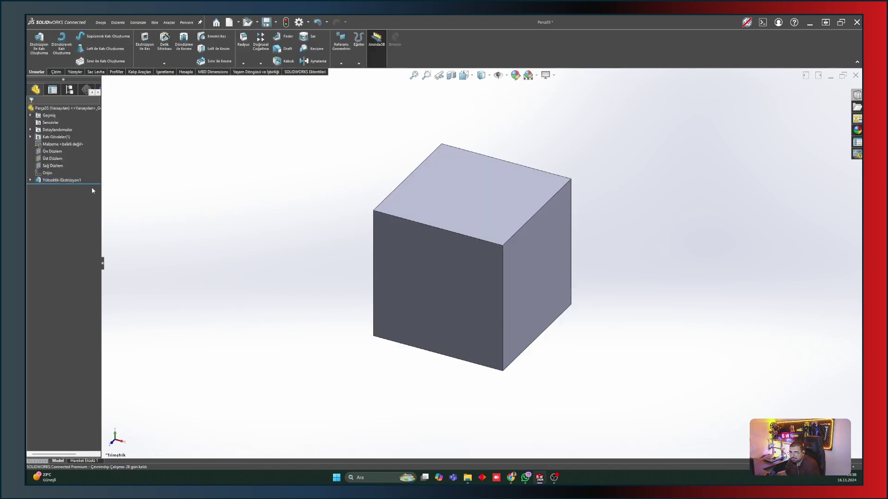
Step: Preview a second extrusion of Çizim1 using only the inner square region, 25 mm deep
left_click(30, 180)
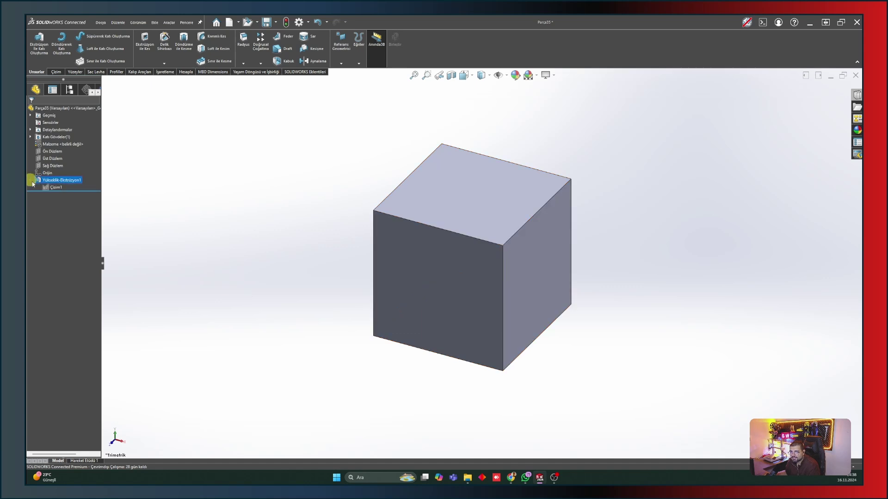
left_click(61, 204)
left_click(59, 188)
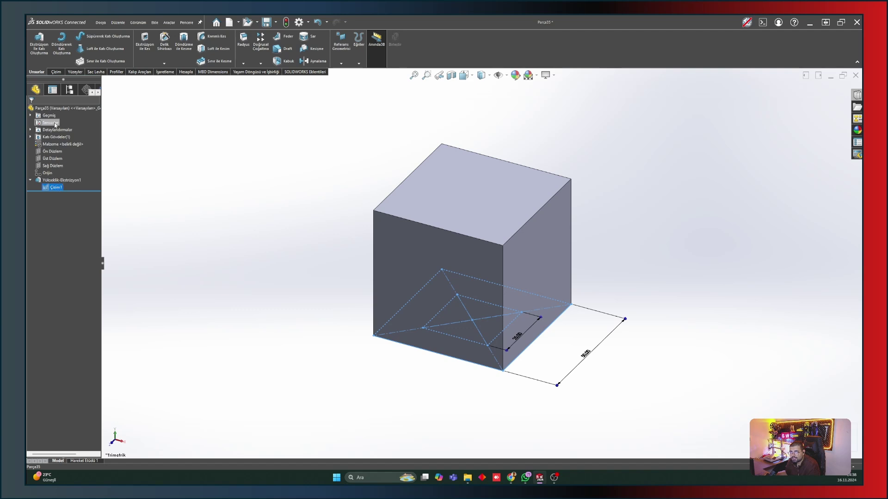
left_click(41, 53)
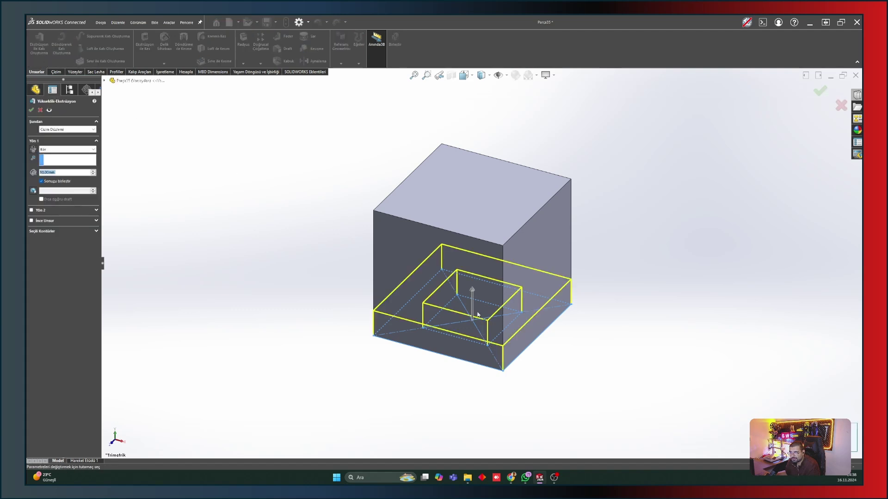
left_click(60, 231)
right_click(60, 240)
left_click(81, 245)
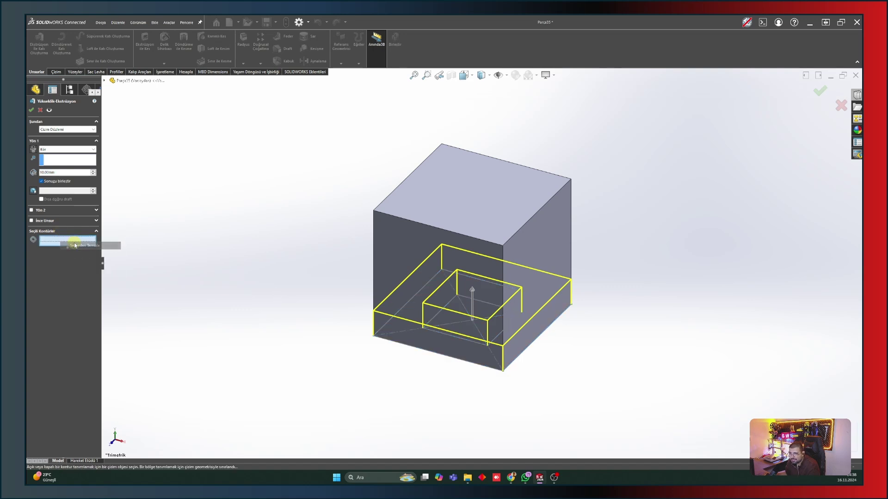
left_click(446, 319)
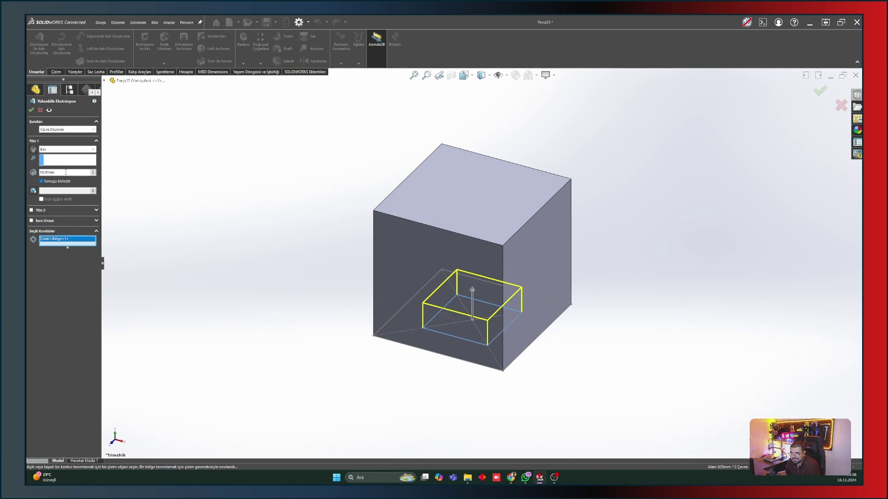
left_click_drag(55, 172, 38, 174)
type("25")
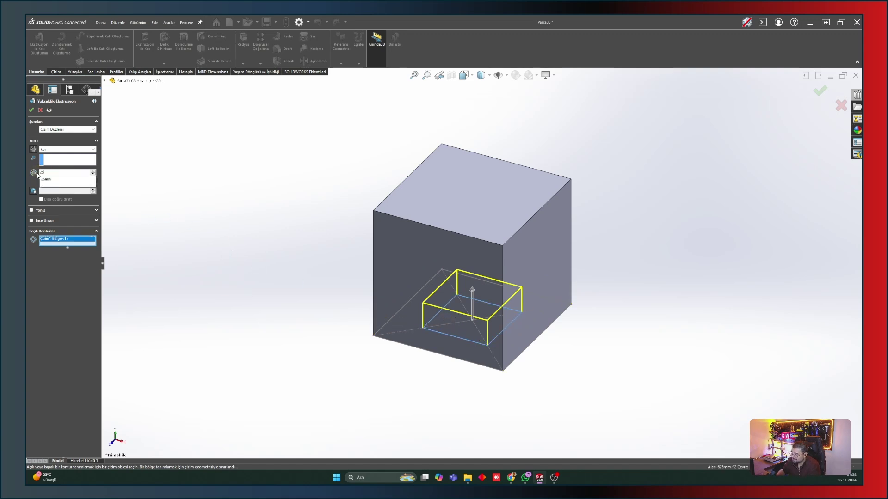
key("Return")
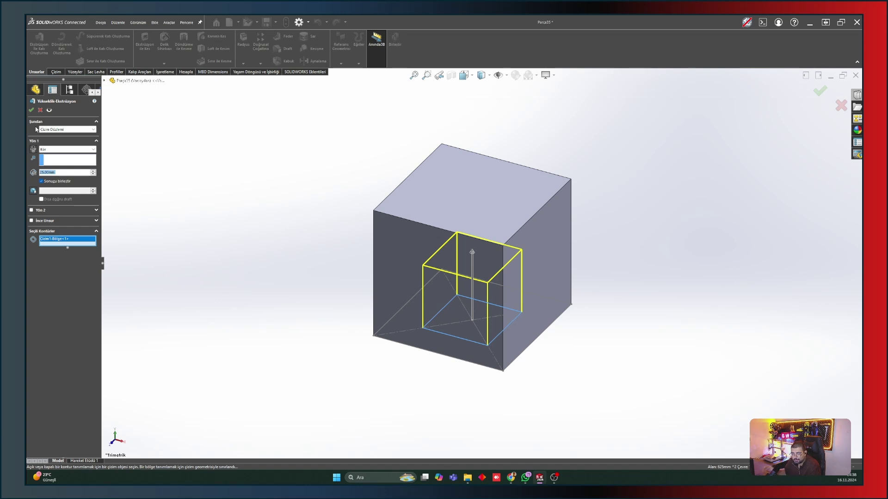
Step: Start the extrusion from the base cube's top face and confirm Yükseklik-Ekstrüzyon2
left_click(42, 130)
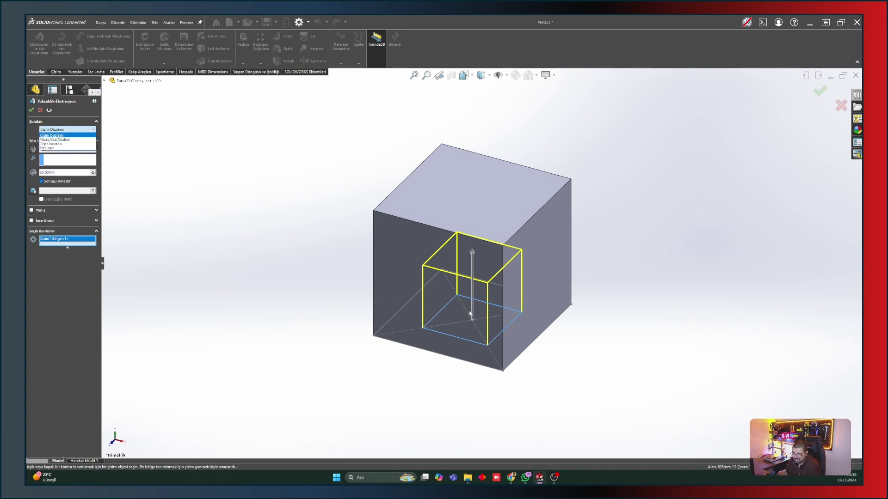
left_click(69, 140)
left_click(429, 193)
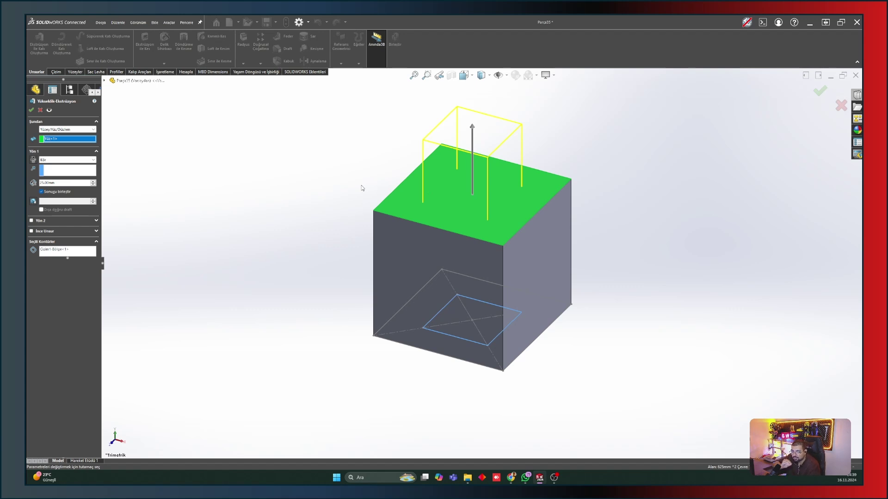
left_click(31, 110)
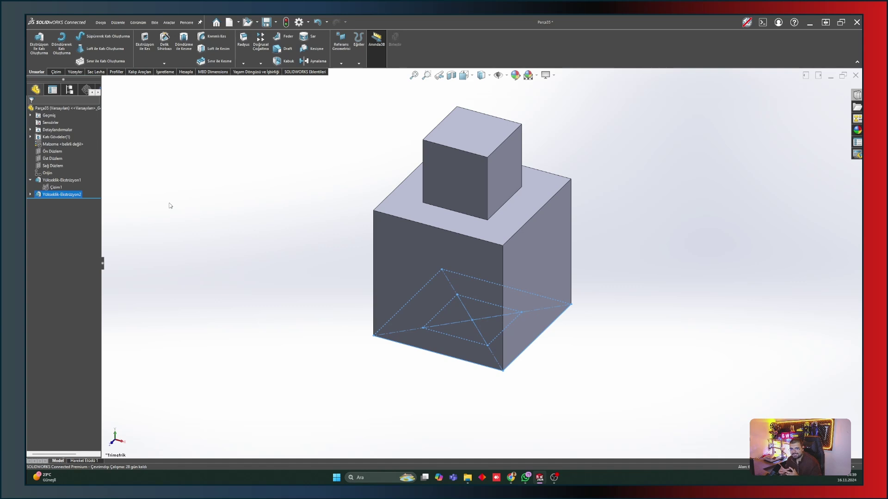
Step: Change Çizim1's square dimensions from 25 to 15 and from 50 to 45
left_click(55, 188)
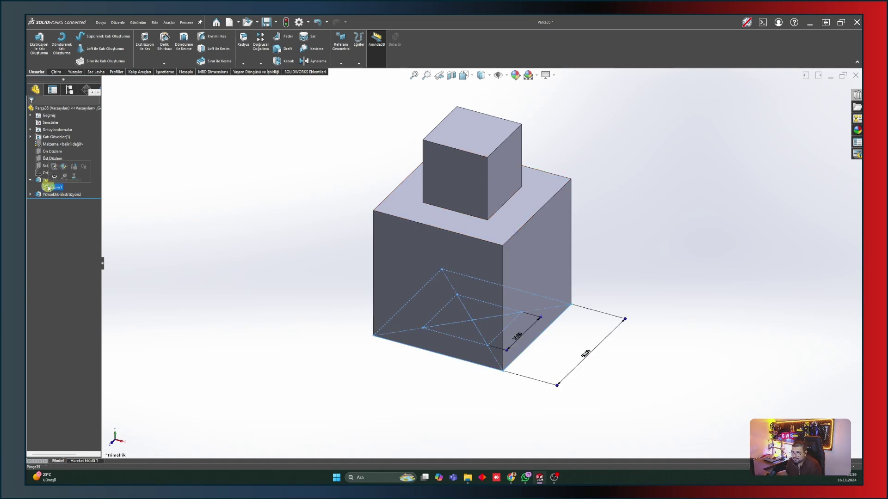
double_click(514, 338)
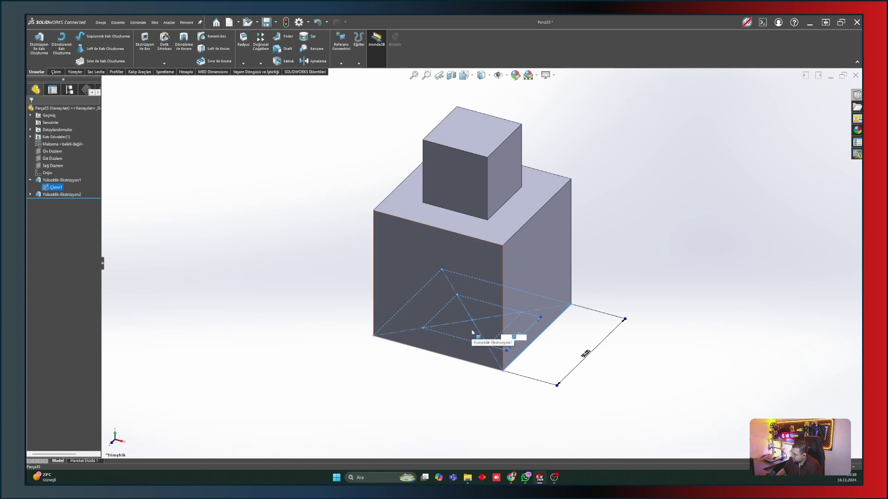
key("Return")
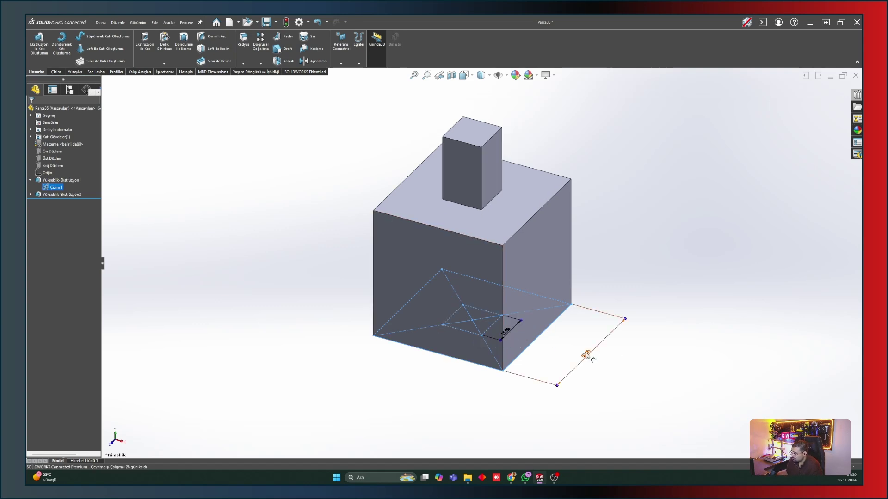
double_click(585, 354)
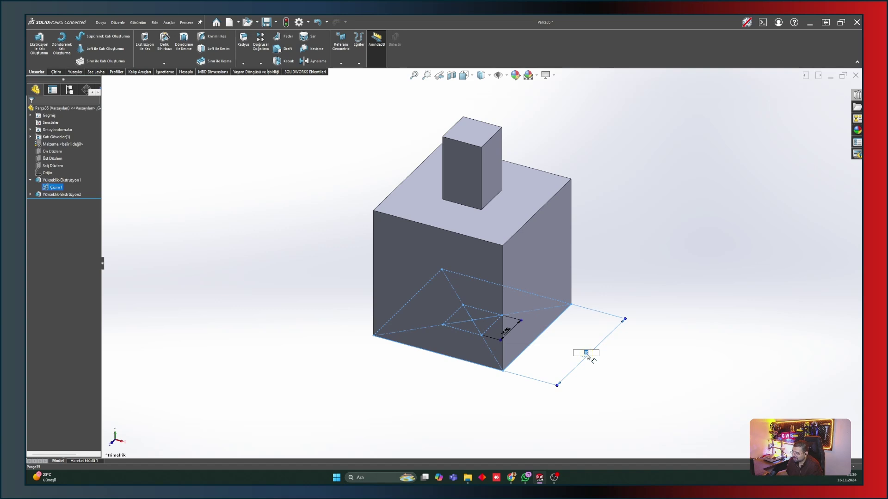
type("45")
key("Return")
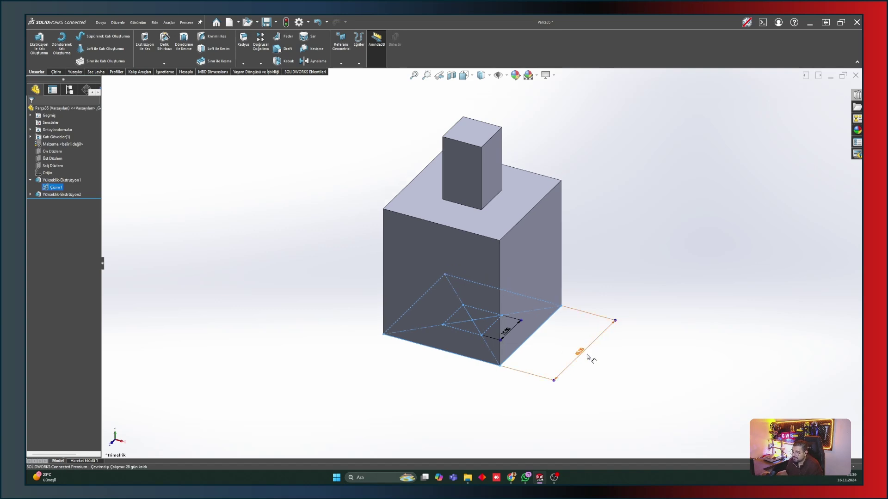
Step: Change Yükseklik-Ekstrüzyon2's height dimension from 25.00 to 15
left_click(69, 194)
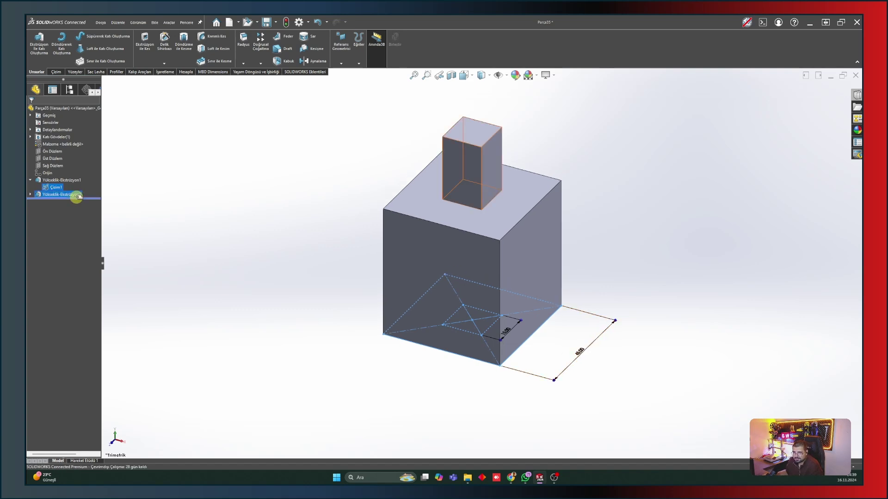
left_click(57, 193)
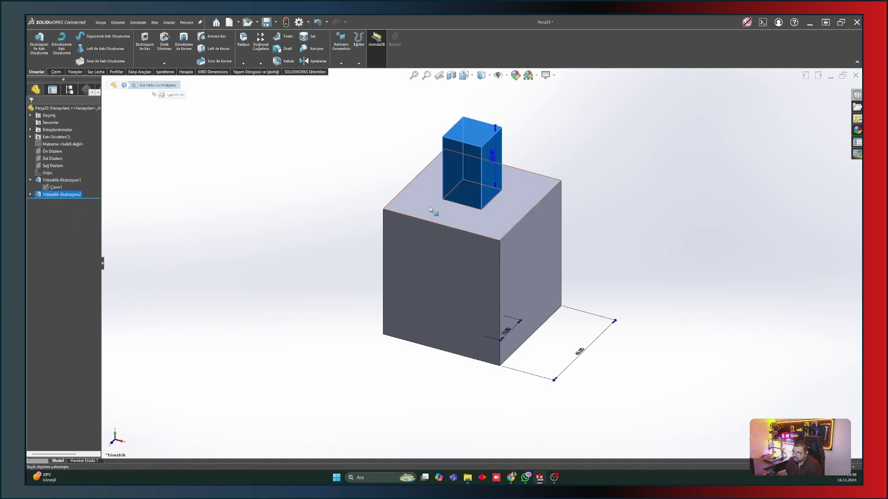
left_click_drag(496, 170, 590, 199)
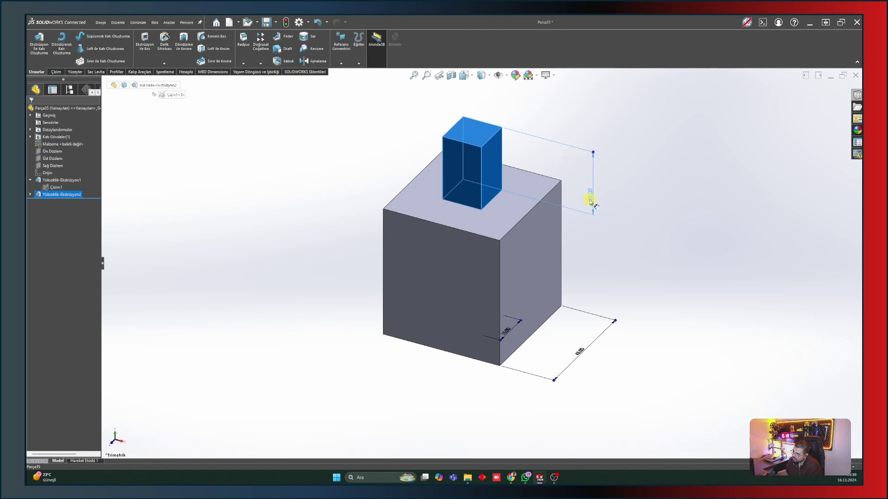
double_click(590, 195)
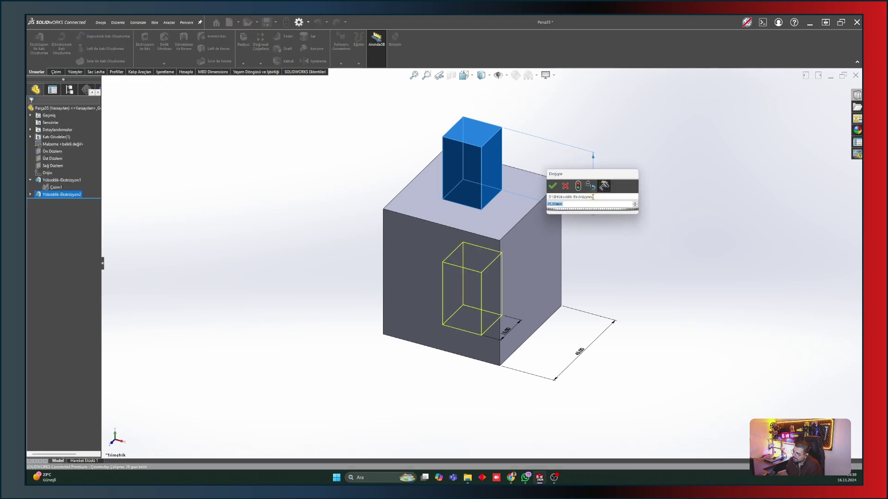
type("15")
key("Return")
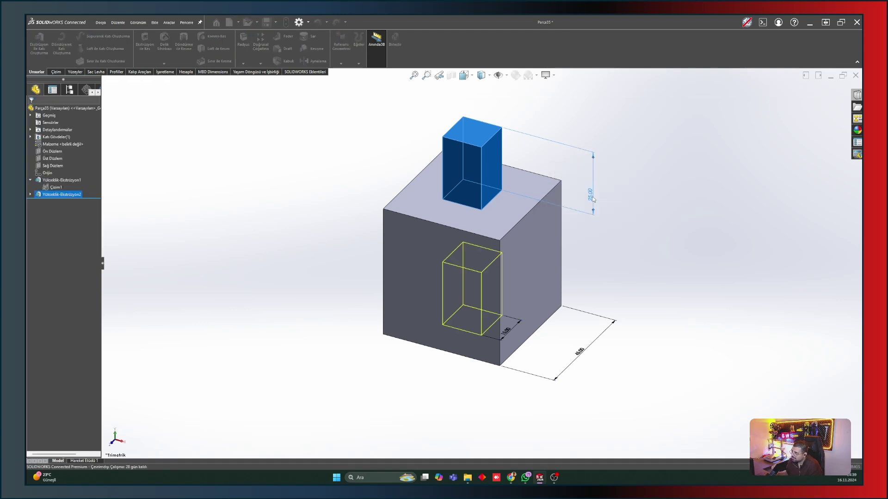
left_click(613, 202)
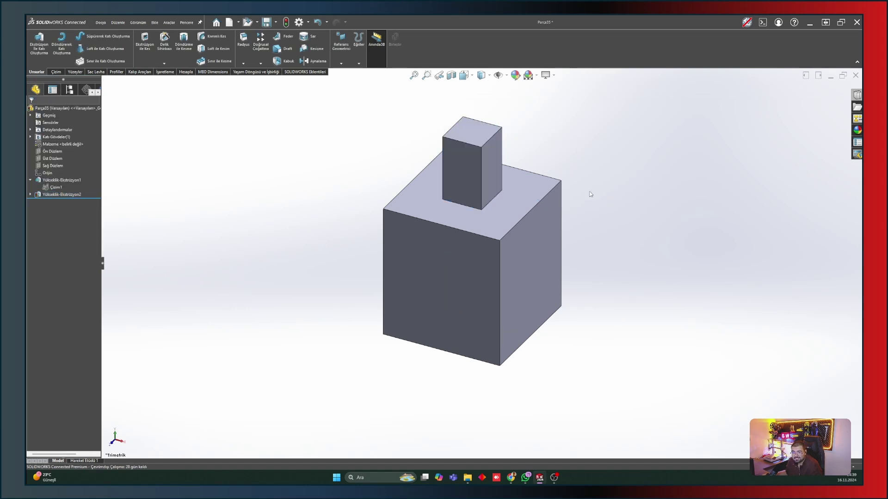
Step: Rebuild the part and switch to the isometric view
left_click(290, 26)
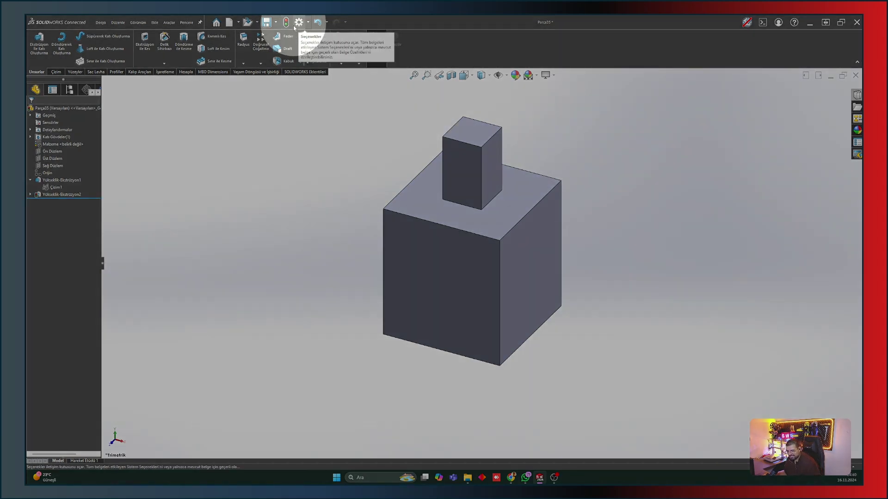
left_click(286, 22)
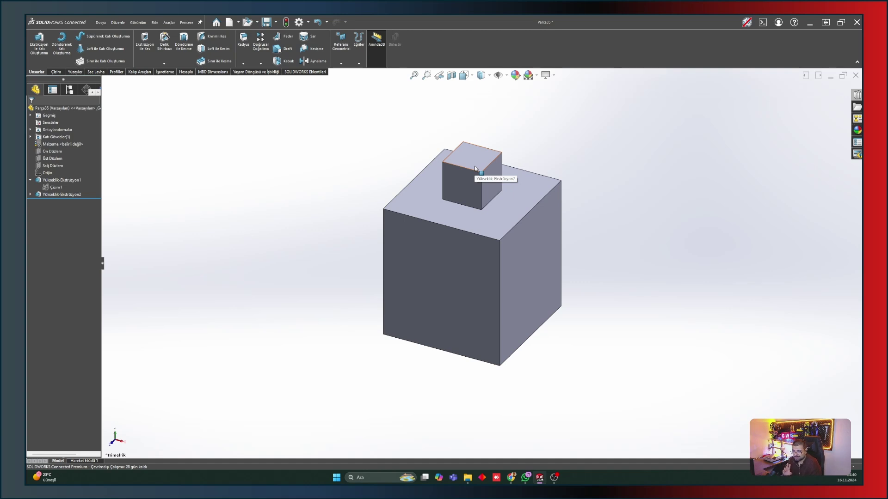
key("ctrl+7")
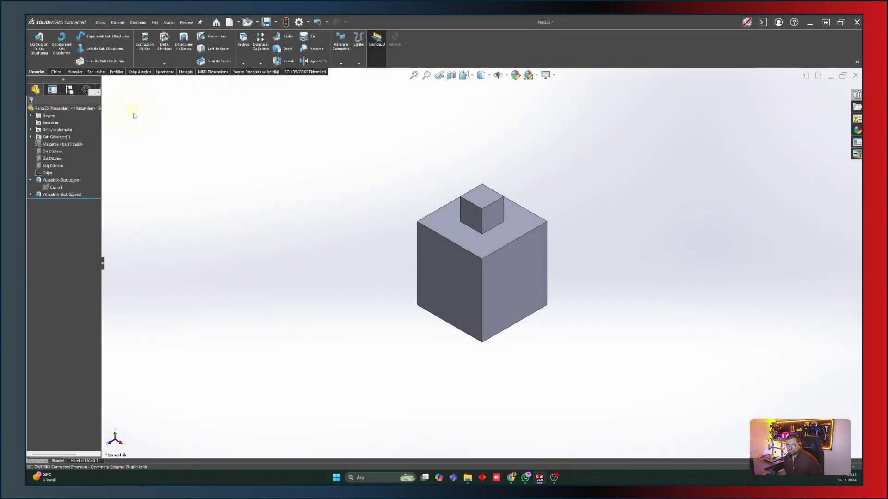
Step: Start a sketch on the base block's front face and draw a circle
left_click(476, 258)
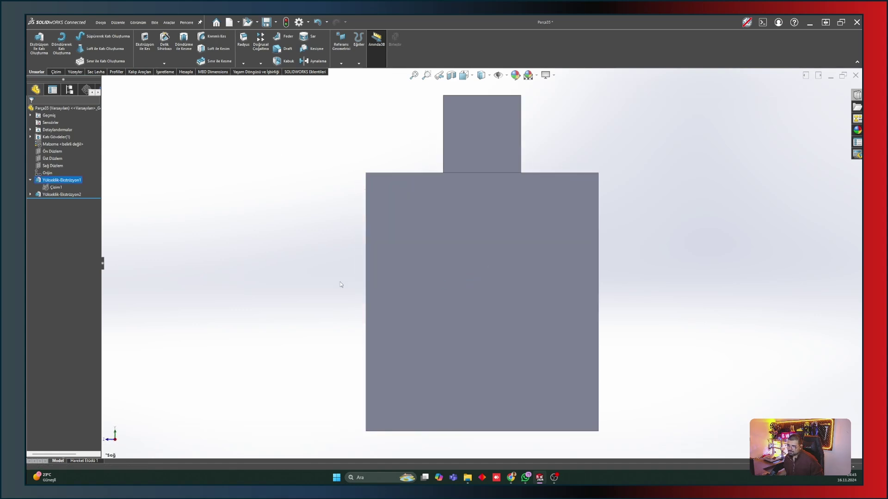
left_click(453, 290)
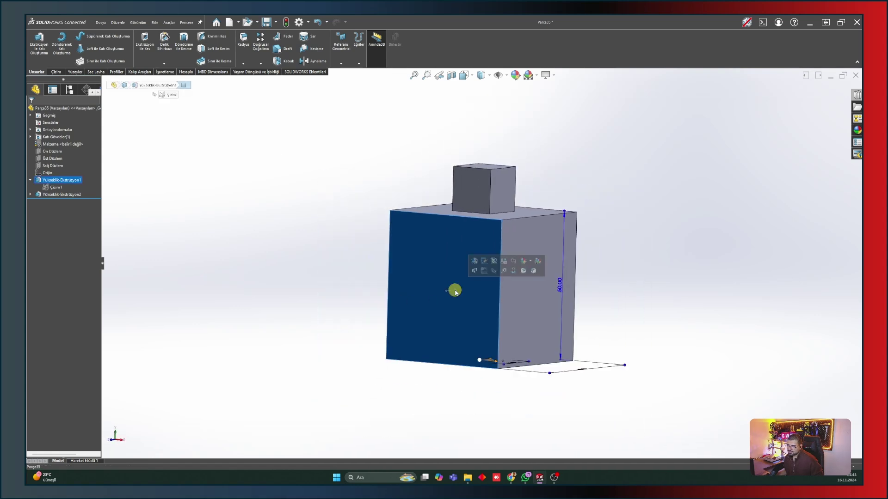
left_click(483, 272)
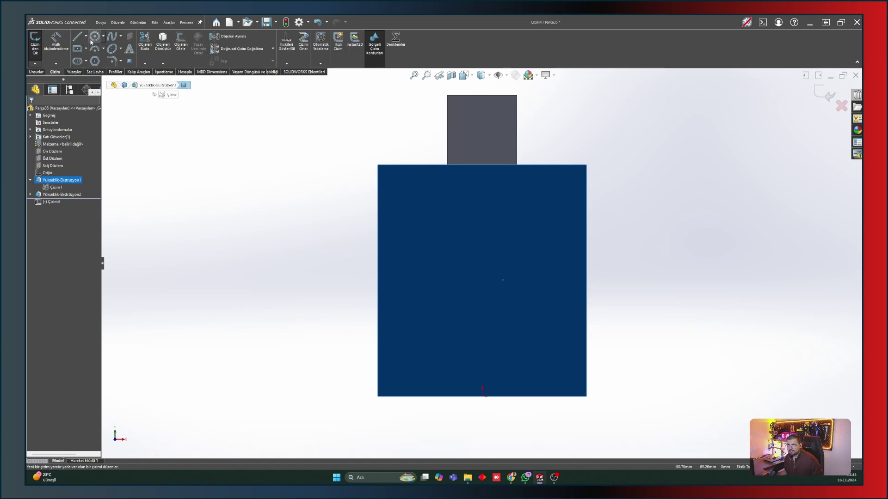
left_click(95, 36)
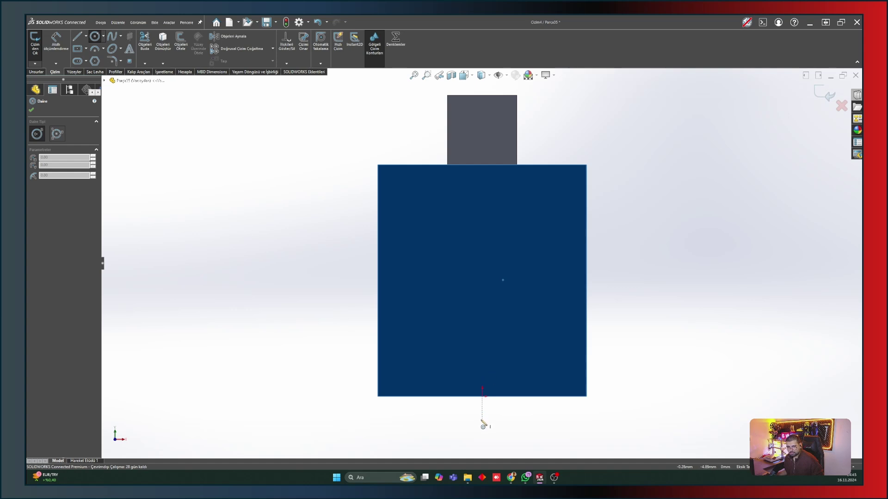
left_click(482, 295)
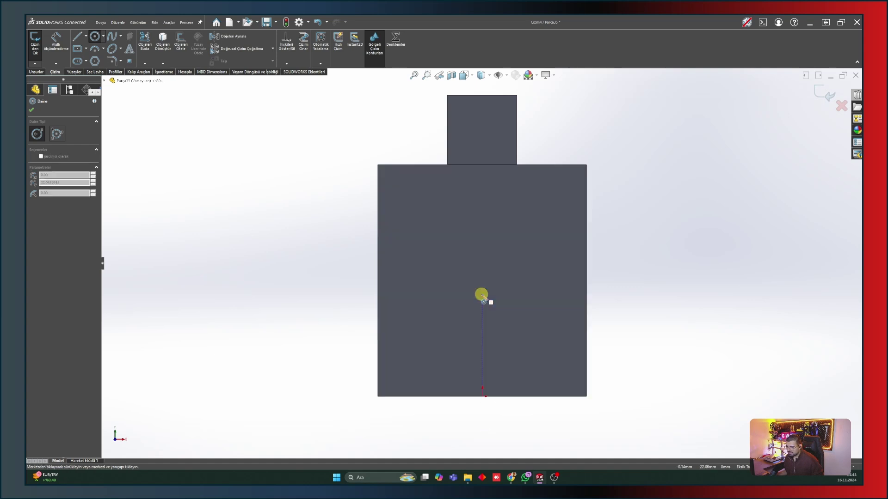
left_click(505, 313)
right_click_drag(594, 382, 593, 354)
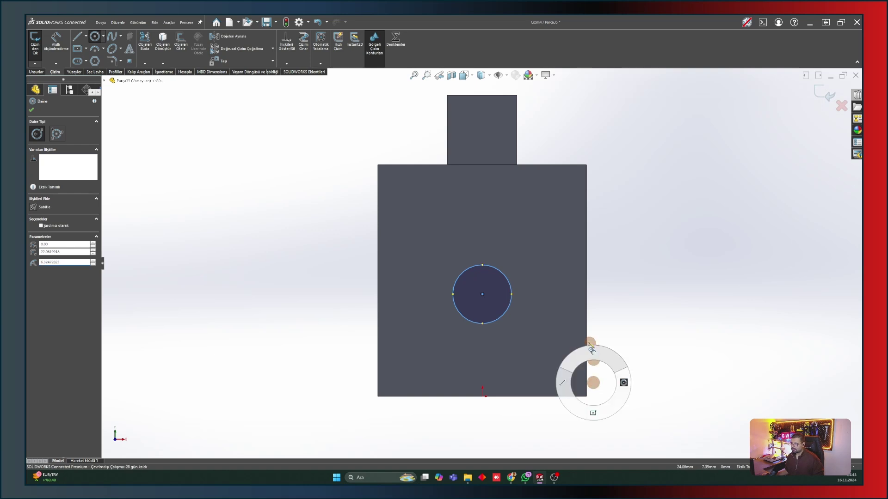
Step: Locate the circle centre 22.50 from the right edge and 25.00 from the bottom edge
left_click(482, 294)
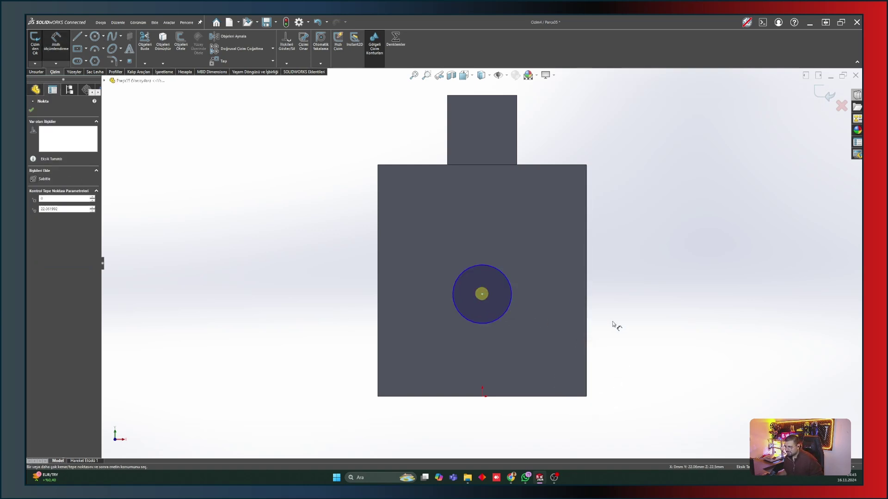
left_click(586, 318)
left_click(634, 274)
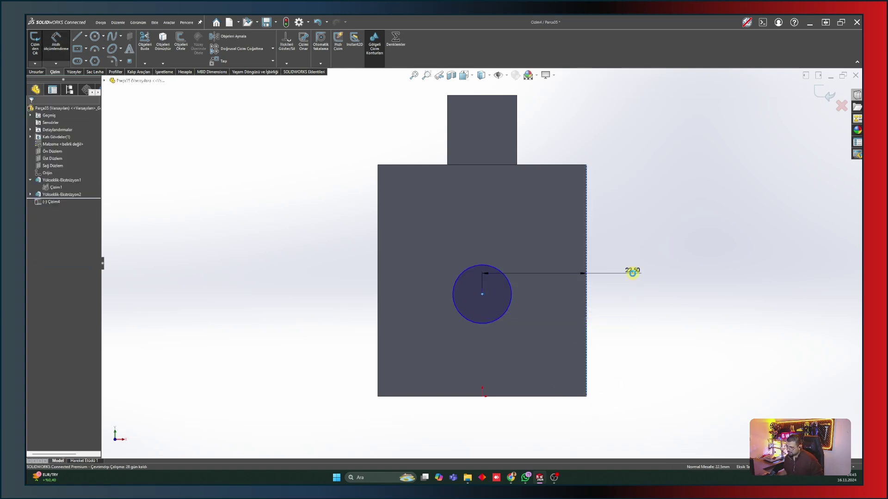
left_click(596, 264)
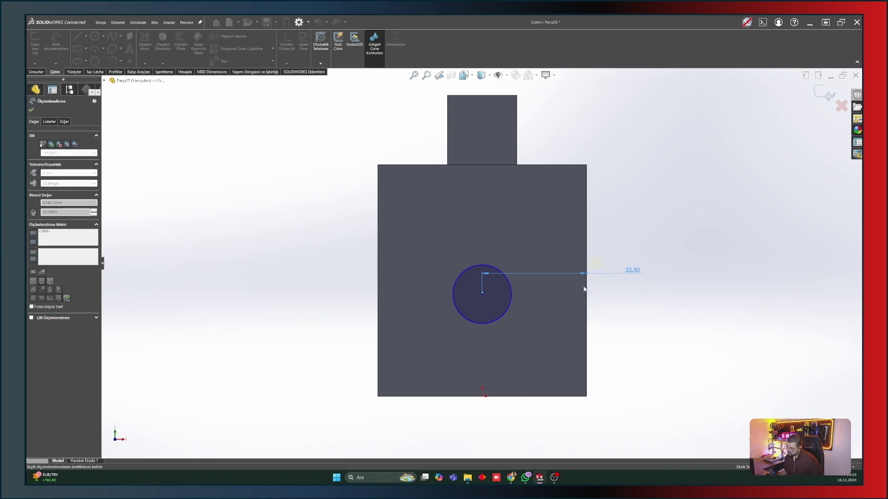
left_click(482, 294)
left_click(446, 397)
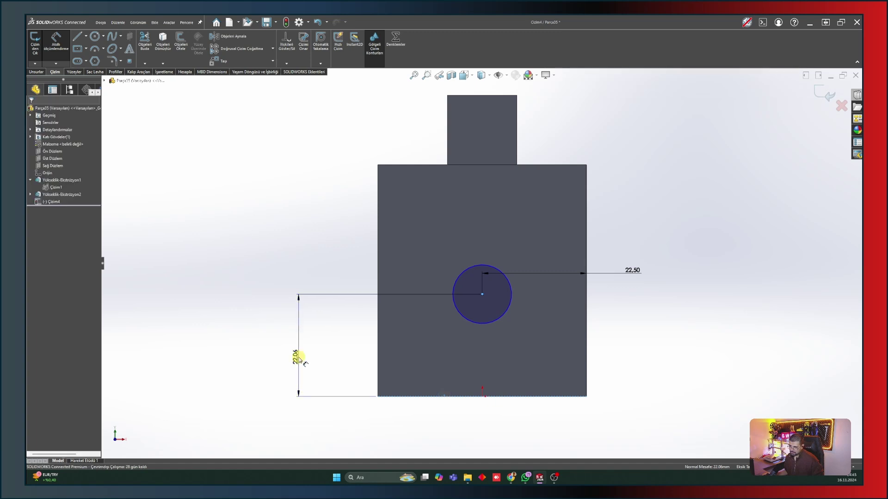
left_click(298, 357)
type("35")
key("Return")
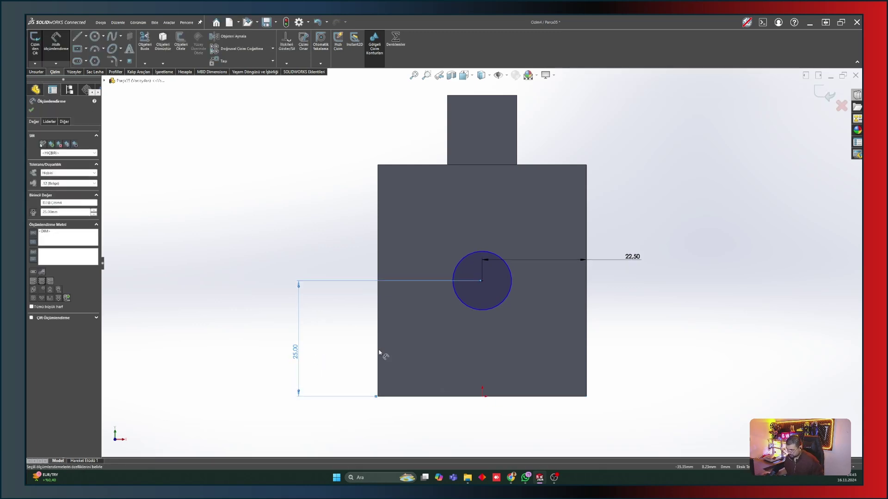
Step: Give the circle a Ø15 diameter dimension and finish dimensioning
left_click(503, 307)
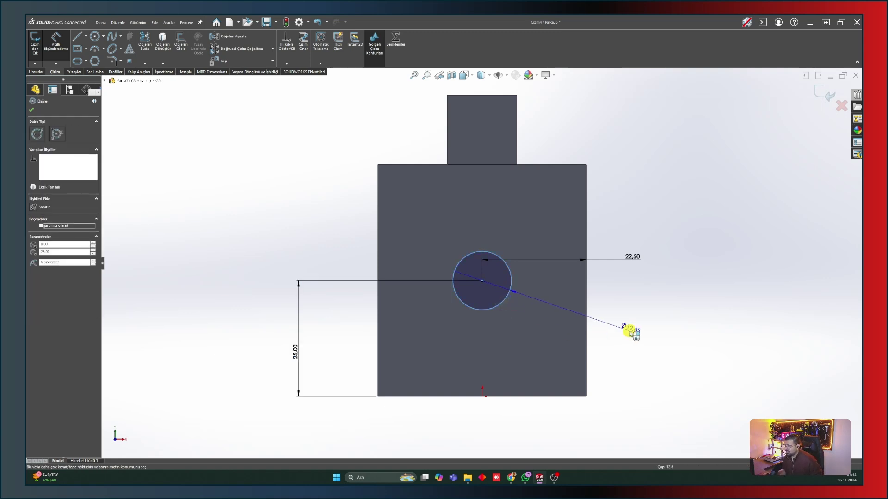
left_click(630, 331)
type("15")
key("Return")
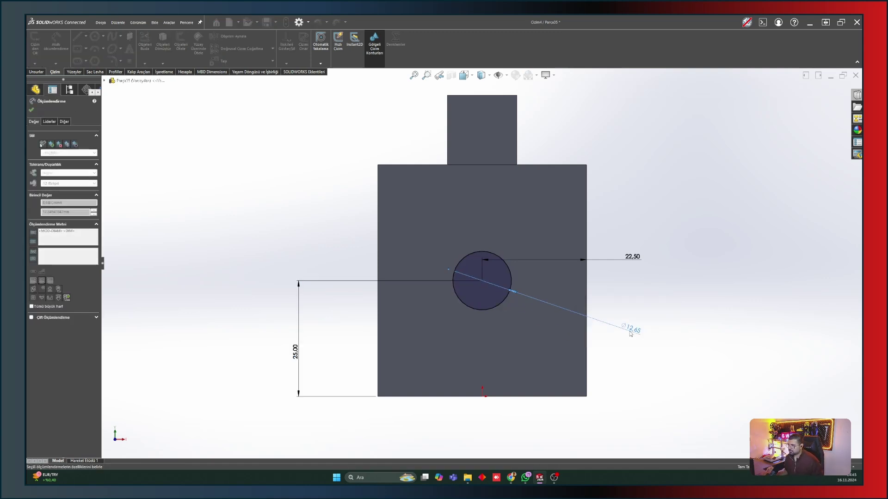
left_click(32, 109)
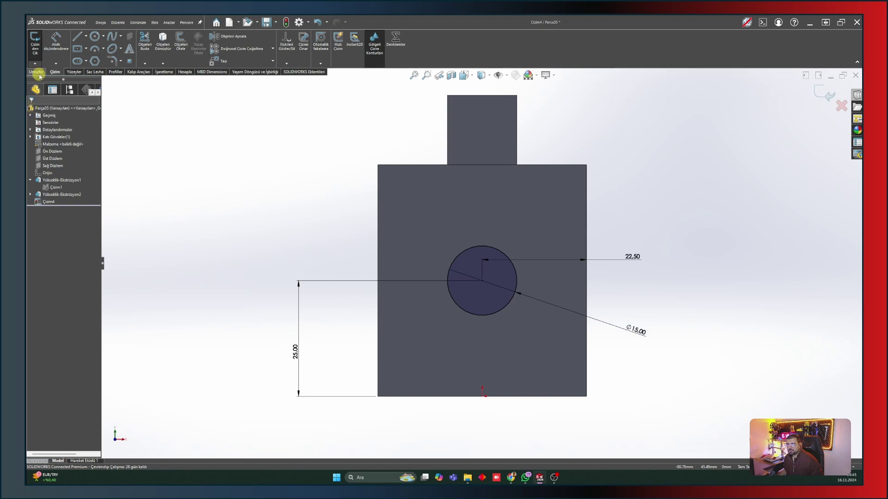
Step: Start an Extruded Cut from the circle sketch, Blind, 45 mm deep in one direction
left_click(36, 72)
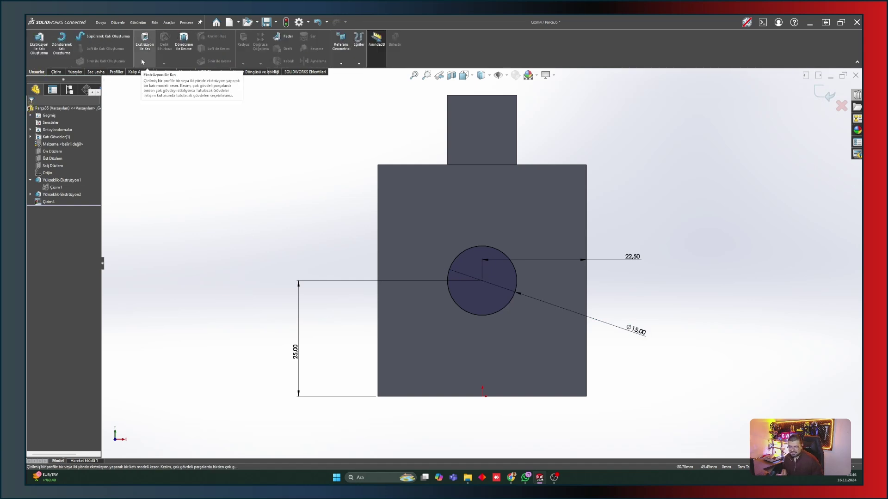
left_click(140, 51)
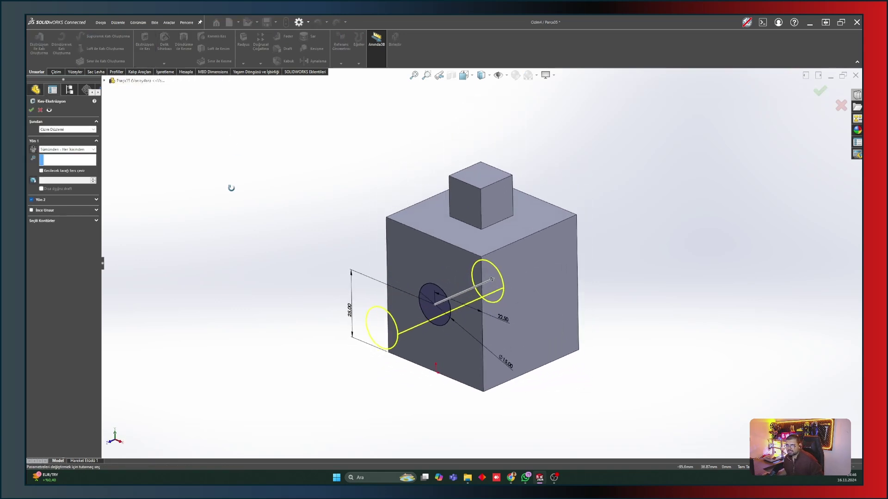
left_click(79, 150)
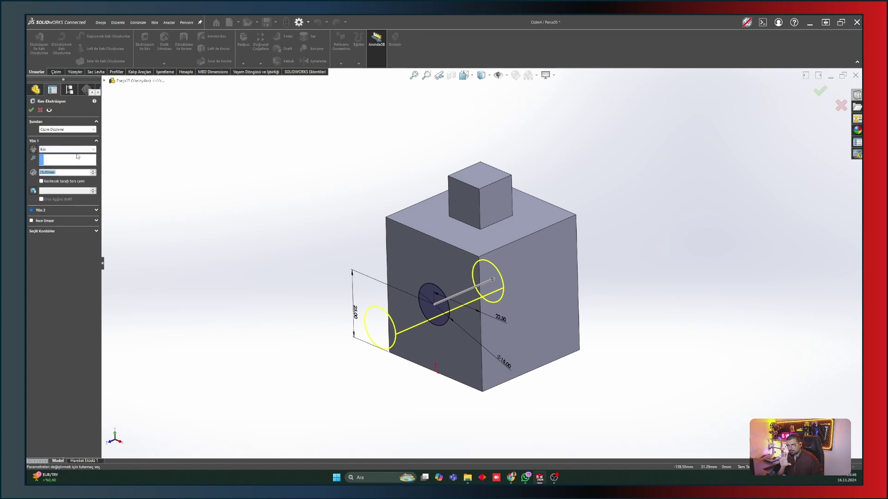
left_click(64, 129)
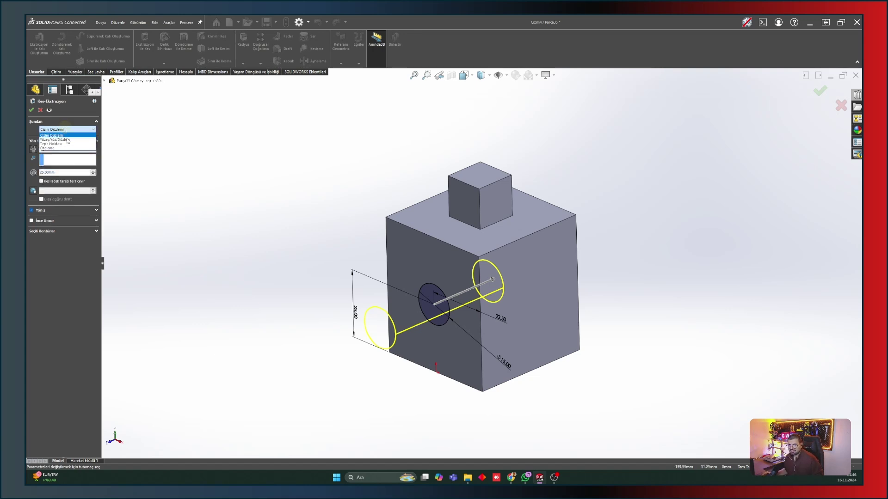
left_click(58, 128)
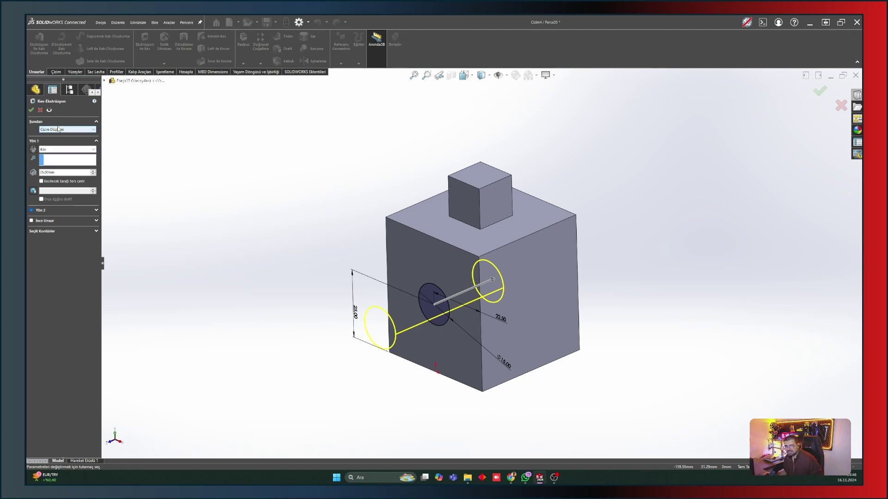
left_click(32, 210)
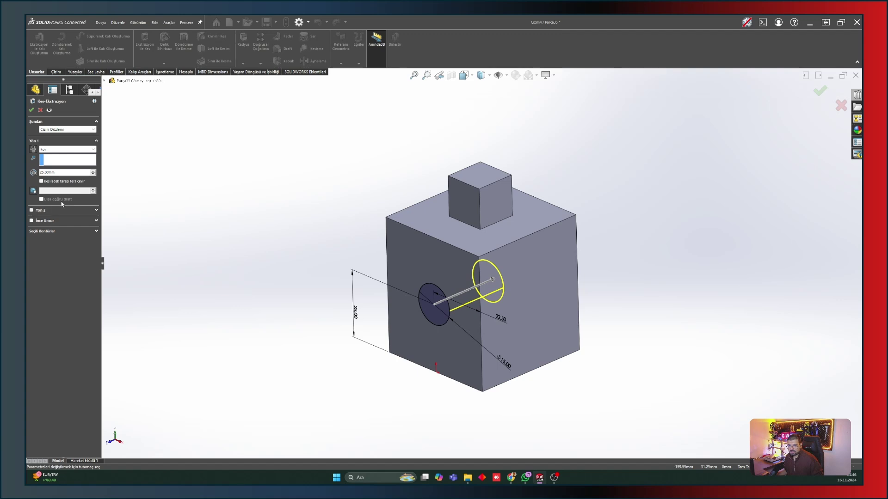
double_click(60, 172)
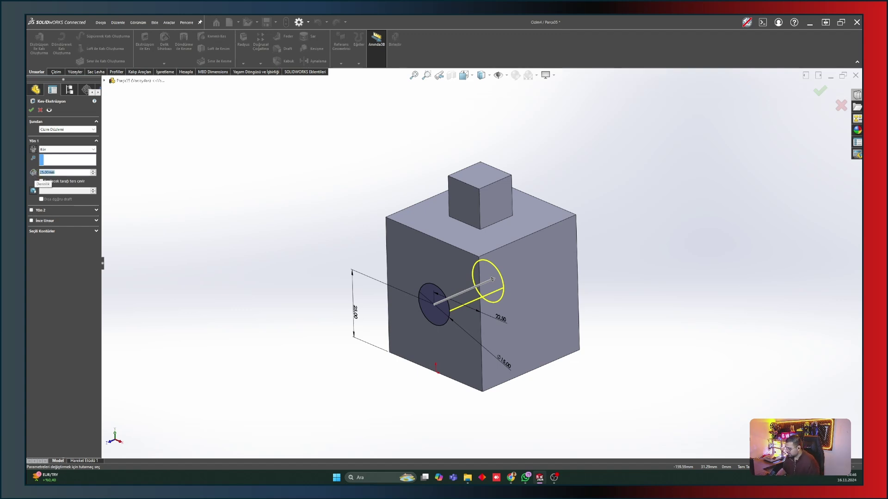
type("45")
key("Return")
middle_click_drag(286, 229, 230, 283)
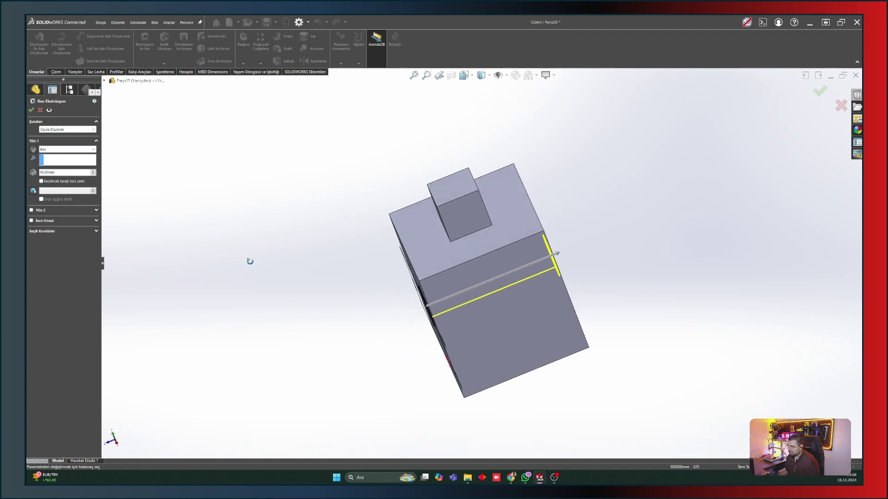
Step: Try the Through All and Up To Next end conditions for the cut
left_click(67, 149)
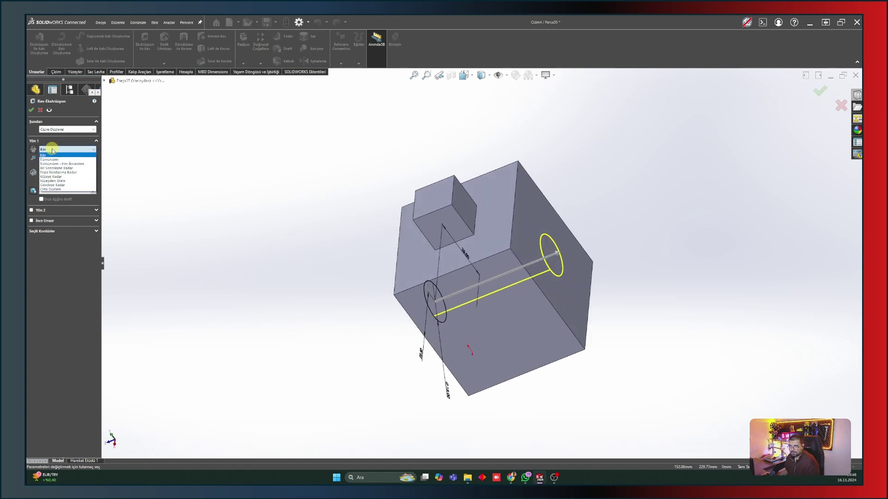
left_click(52, 160)
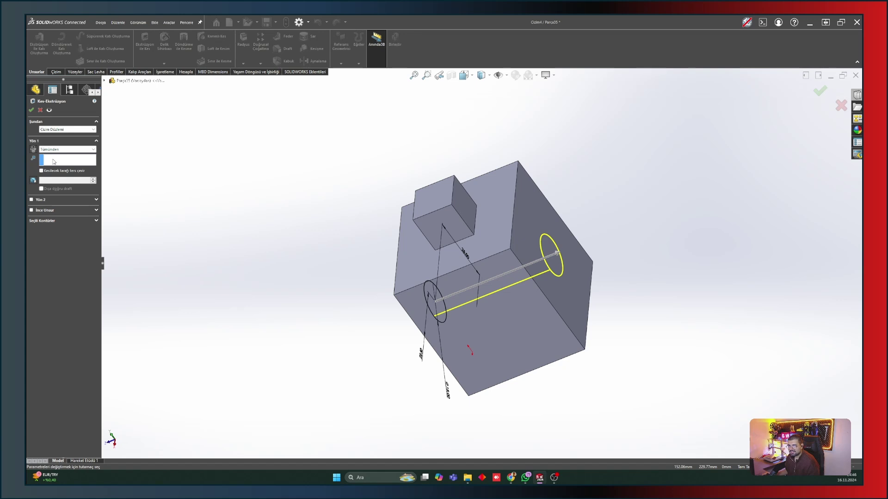
left_click(60, 149)
left_click(62, 164)
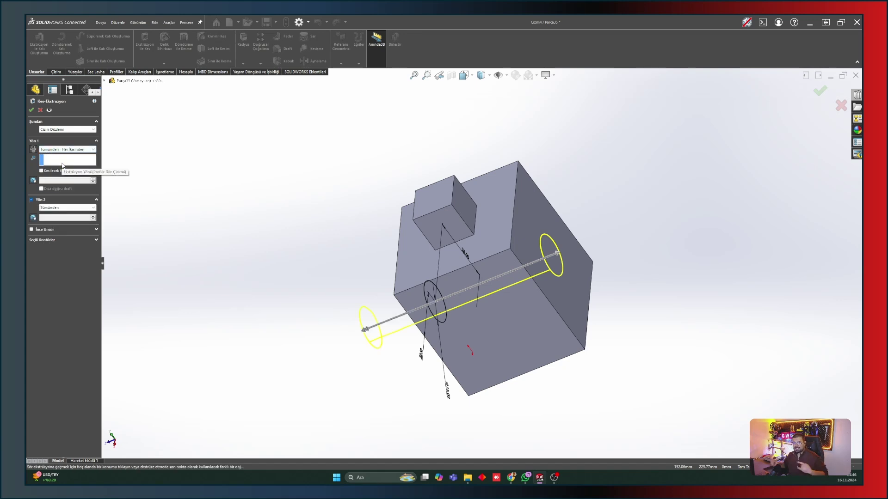
left_click(32, 199)
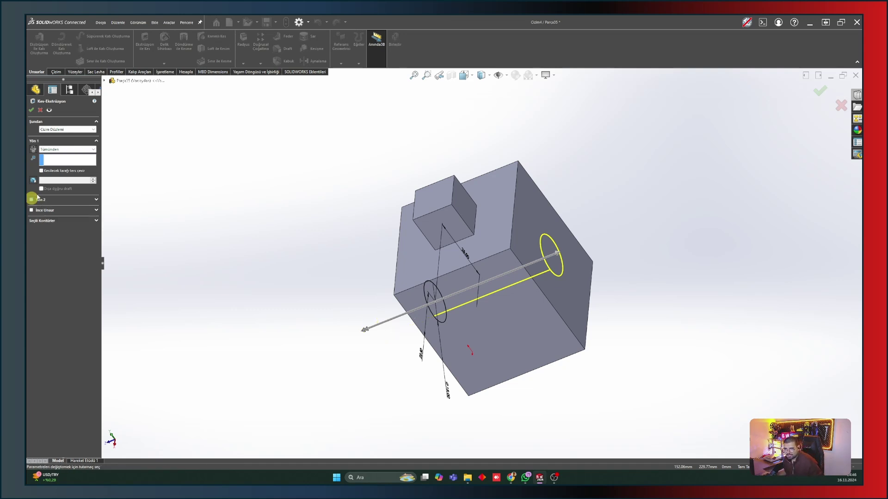
left_click(61, 149)
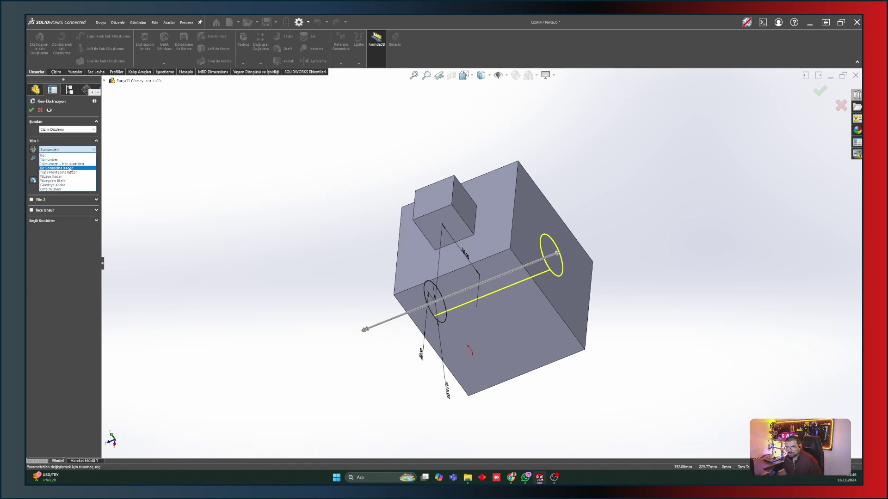
left_click(69, 169)
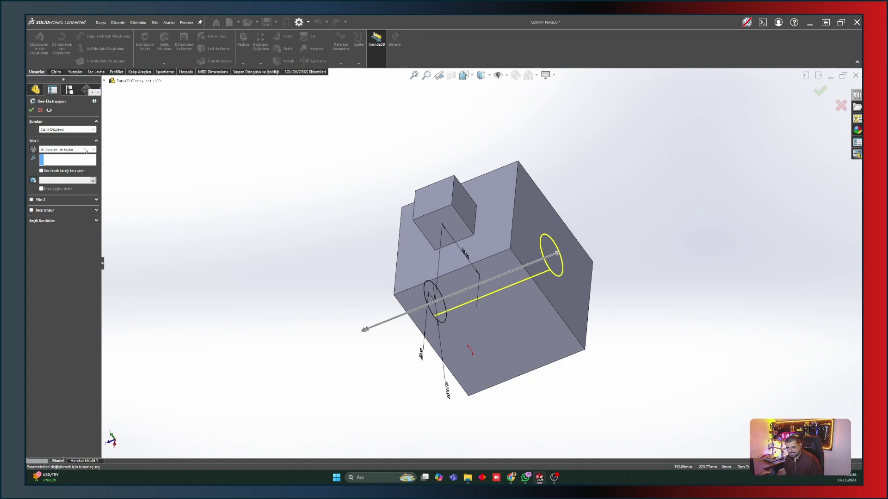
Step: Try Up To Vertex, then set Up To Surface ending at the block's right face
left_click(85, 149)
left_click(72, 174)
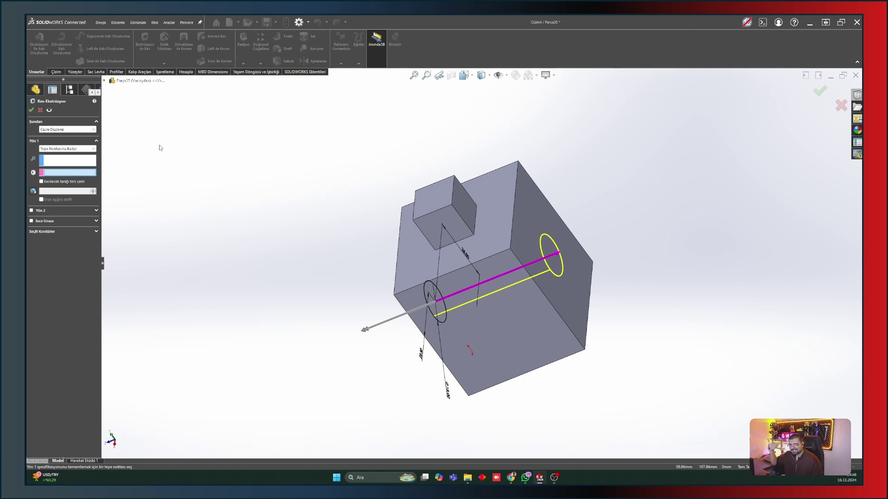
left_click(513, 206)
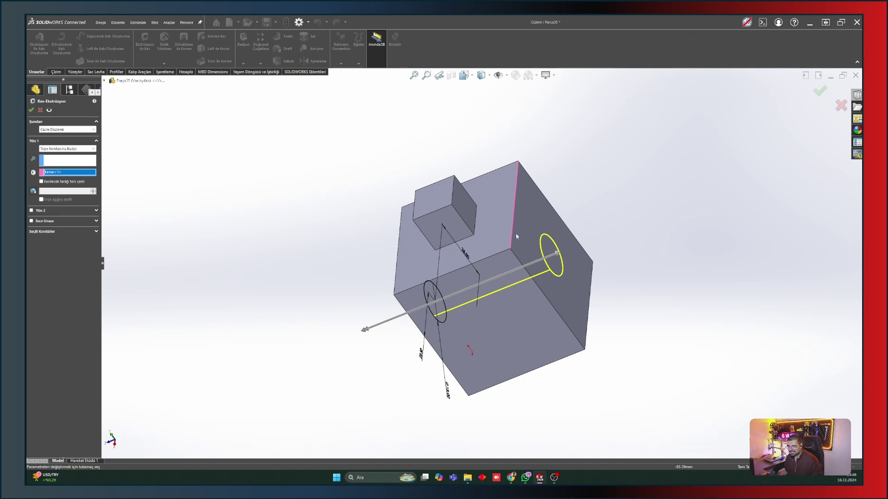
left_click(66, 149)
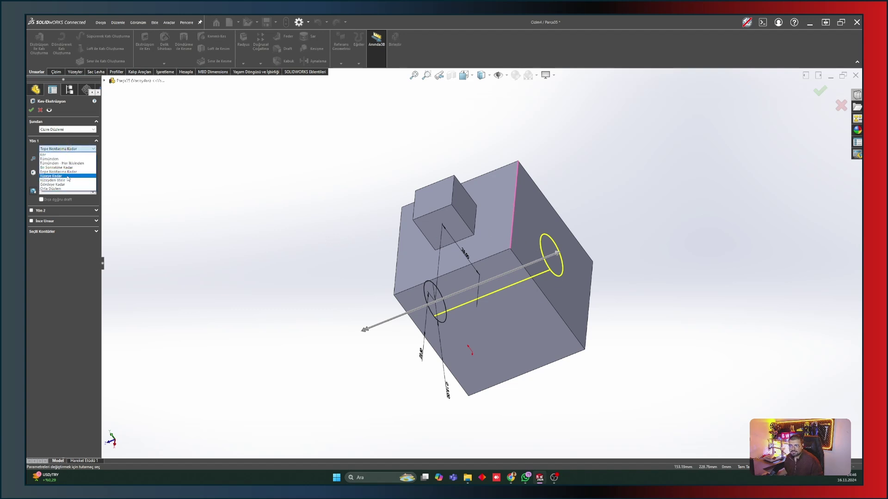
left_click(67, 175)
left_click(530, 206)
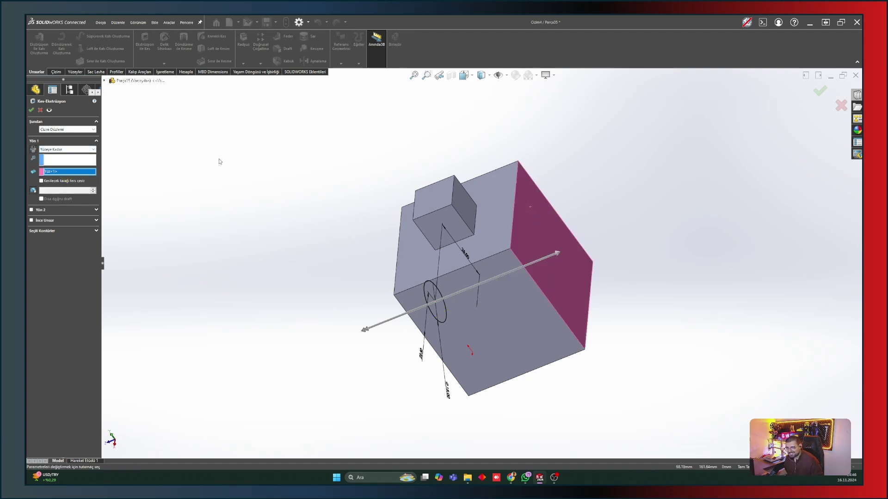
left_click(69, 153)
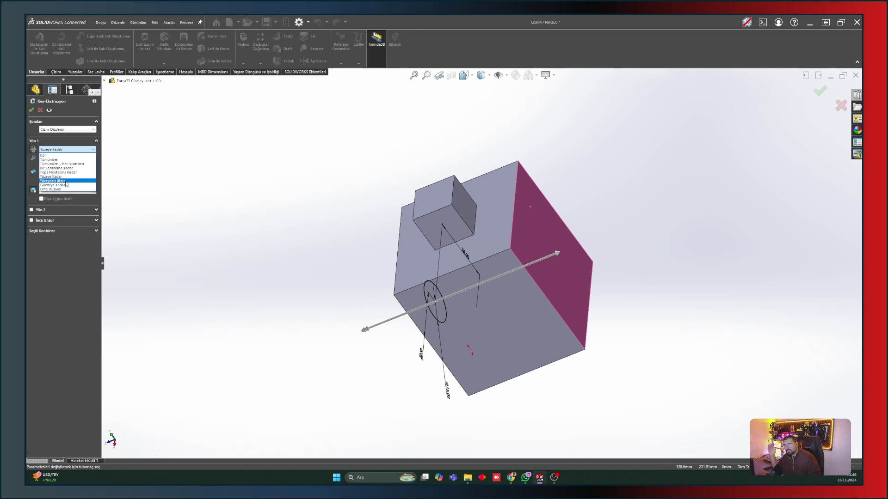
Step: Confirm the 45 mm cut Kes-Ekstrüzyon2 and inspect the new hole
left_click(61, 189)
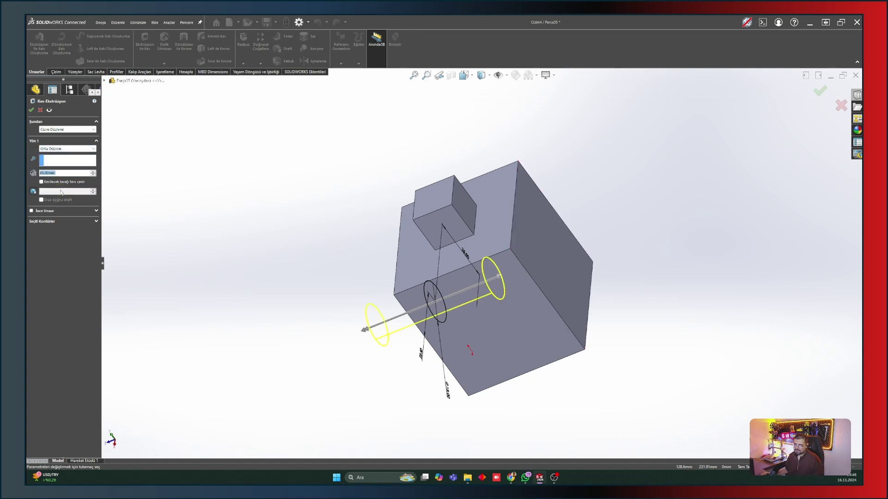
left_click(65, 149)
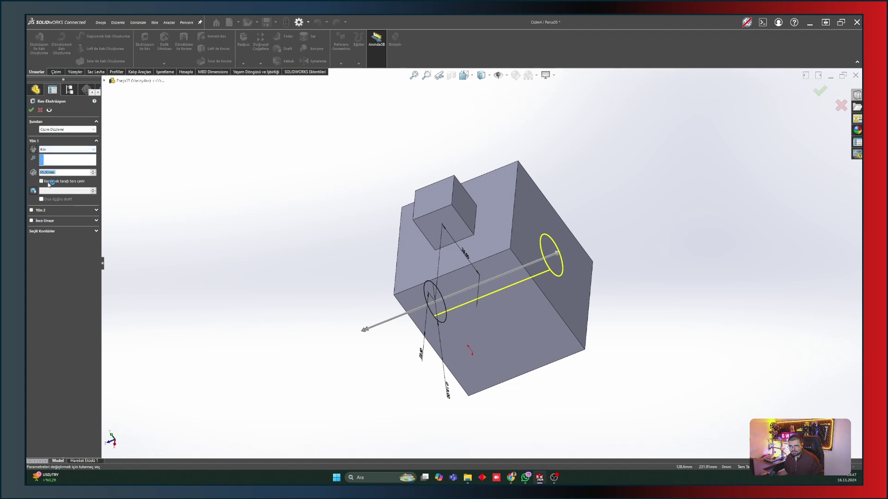
key("ctrl+7")
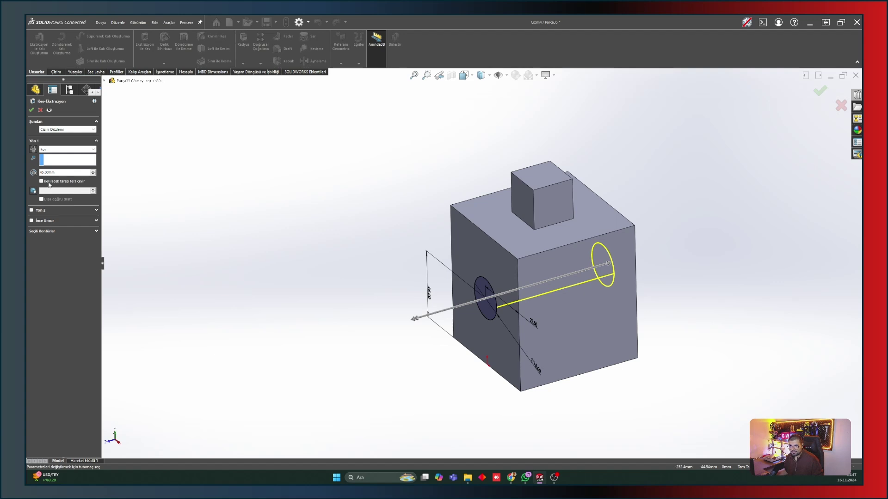
left_click(31, 110)
mouse_move(276, 237)
middle_mouse_down()
mouse_move(196, 291)
mouse_move(274, 236)
mouse_move(293, 245)
middle_mouse_up()
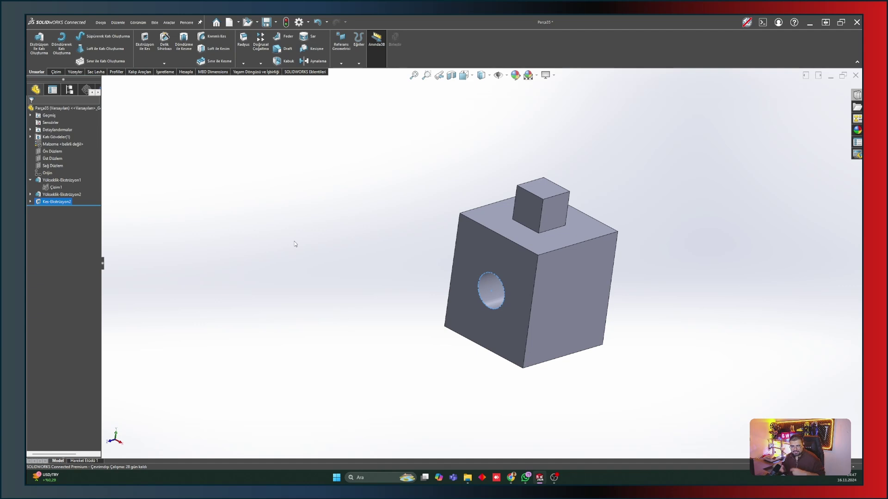
Step: Test Flip side to cut on Kes-Ekstrüzyon2, revert it, and start a new document
left_click(51, 202)
left_click(40, 203)
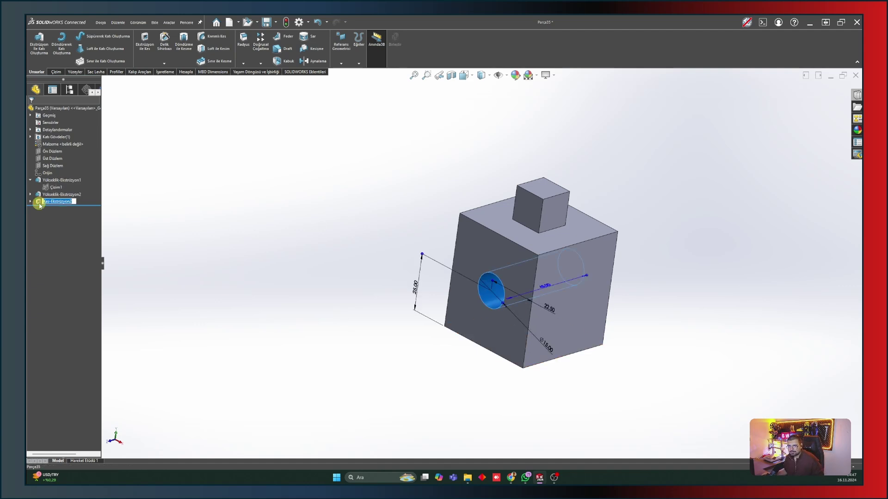
left_click(49, 185)
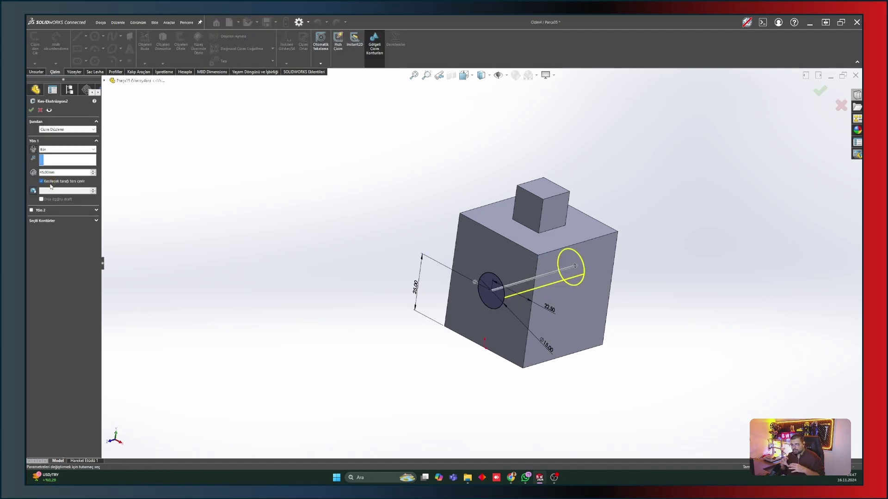
left_click(32, 111)
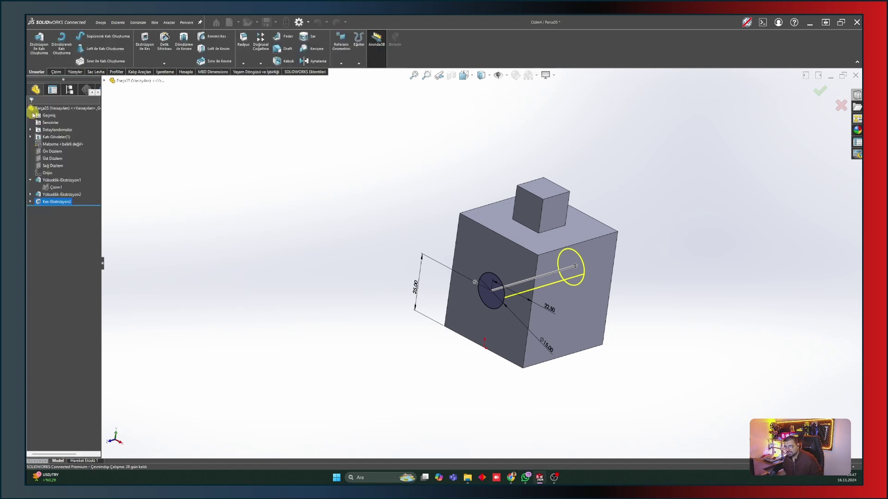
left_click(54, 201)
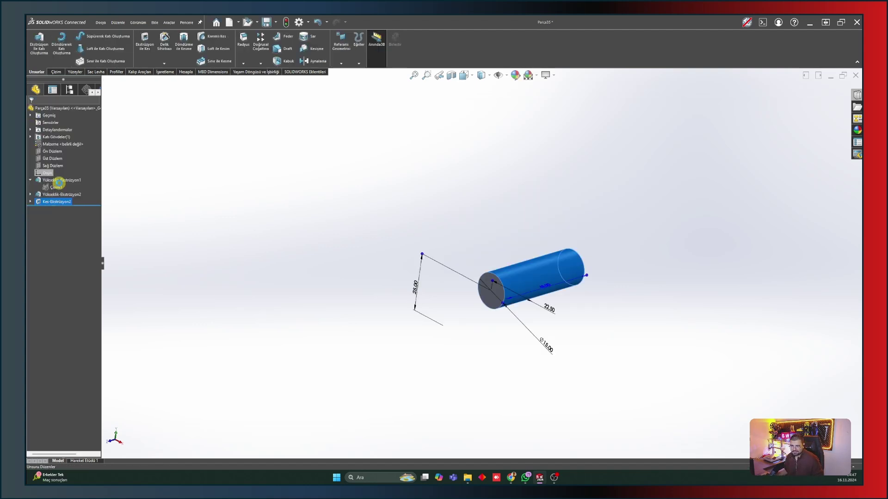
left_click(54, 221)
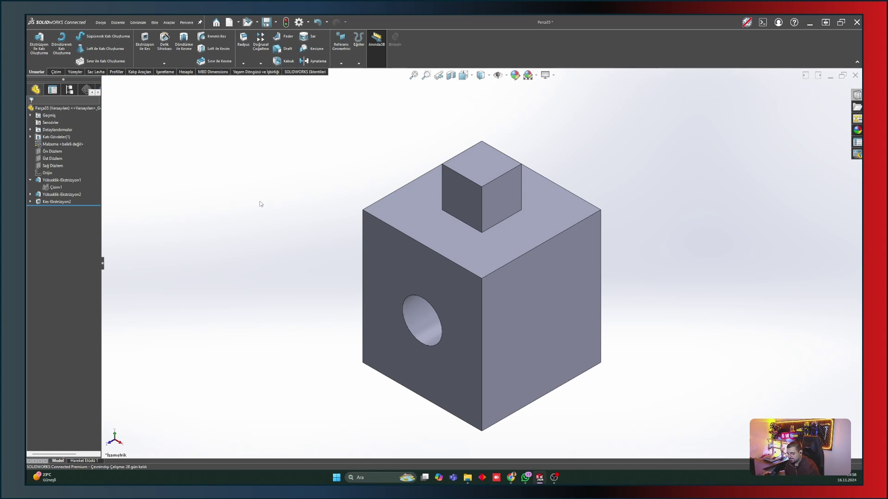
key("ctrl+n")
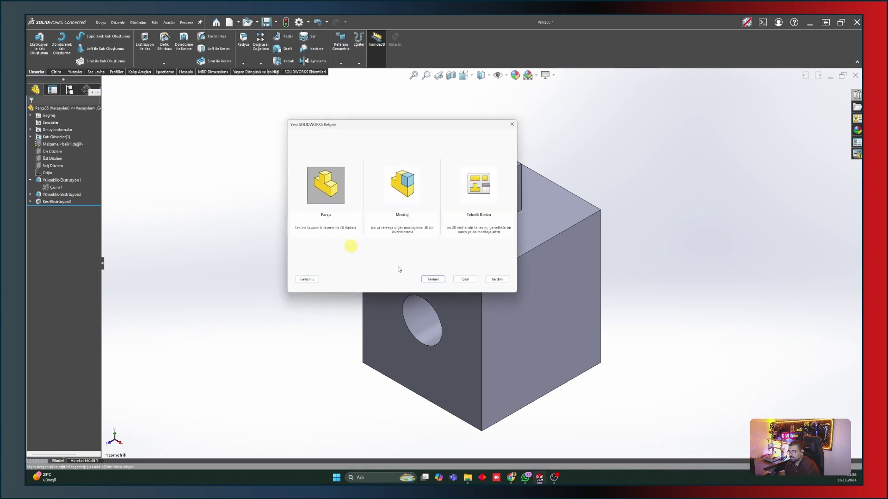
Step: Create a new part and add global variables a = 50 and b = a/2 in Equations
left_click(433, 279)
left_click(52, 151)
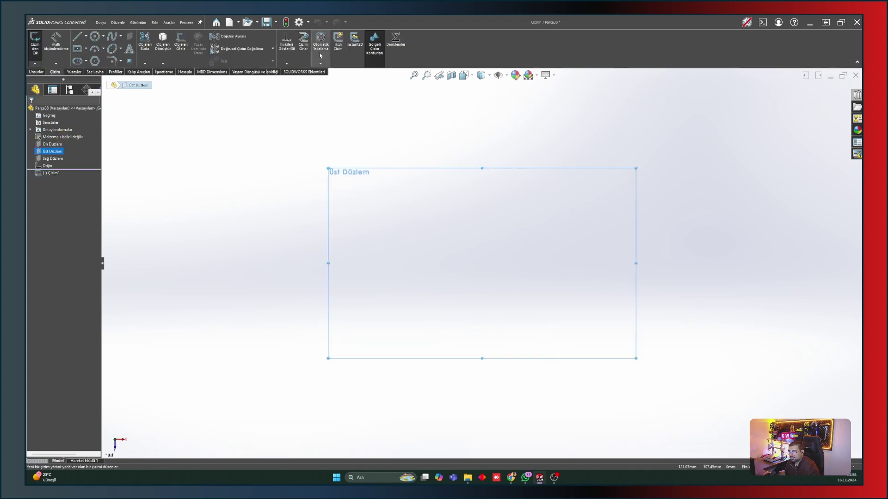
left_click(395, 41)
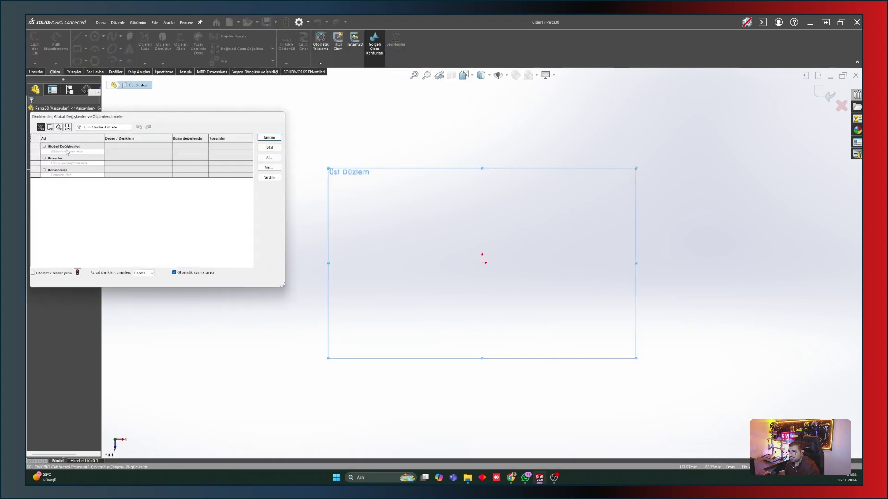
key("Tab")
type("=1")
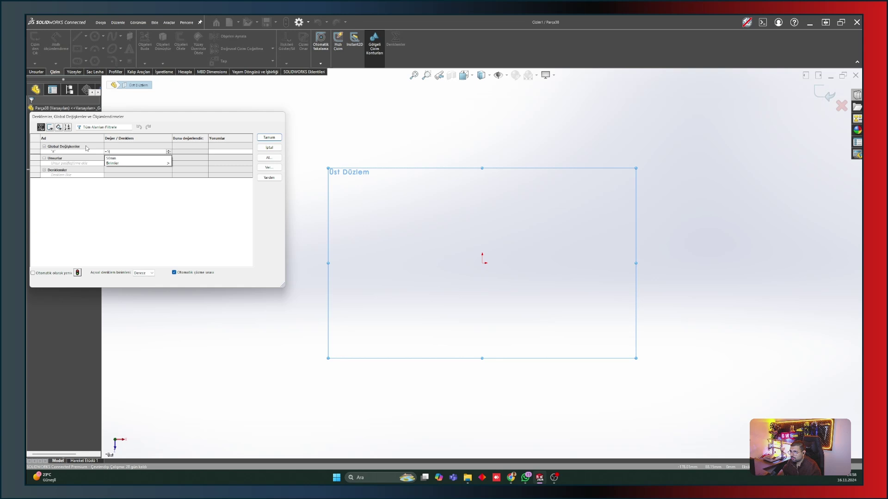
type("0")
key("Return")
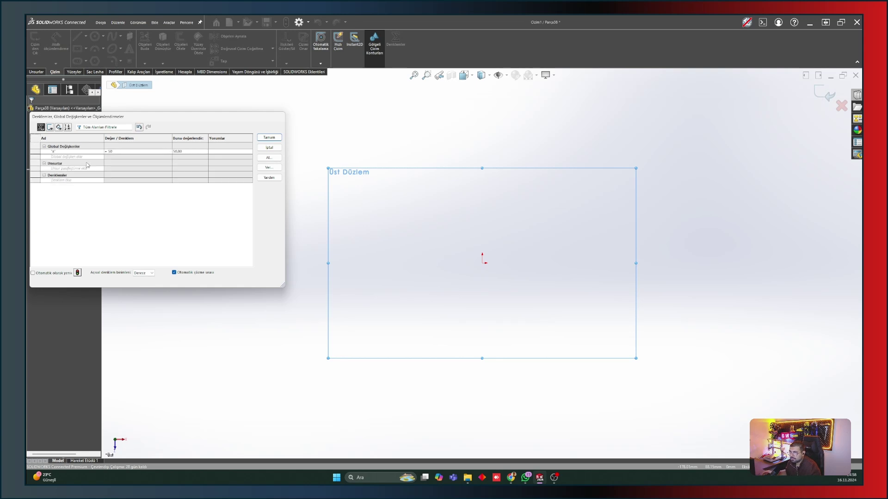
left_click(83, 157)
key("Tab")
left_click(180, 166)
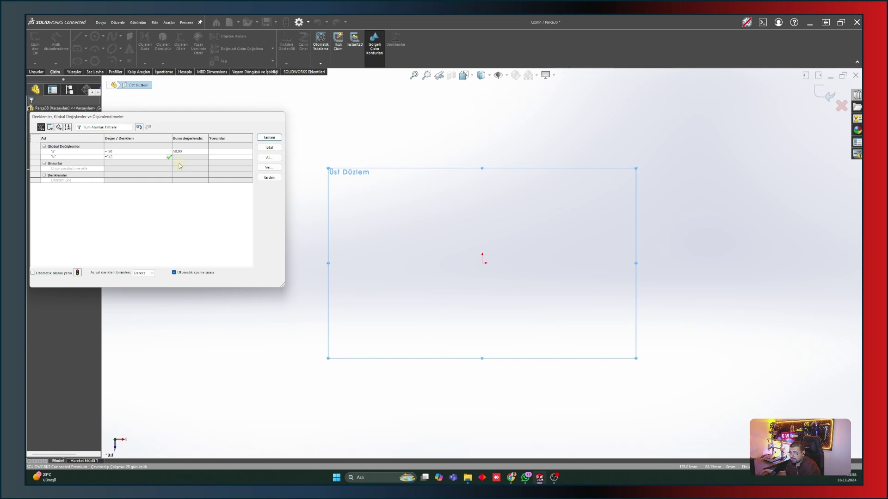
type("/ ")
type("2")
key("Return")
Step: Add global variables c = b + 10 and d = a/10
left_click(97, 163)
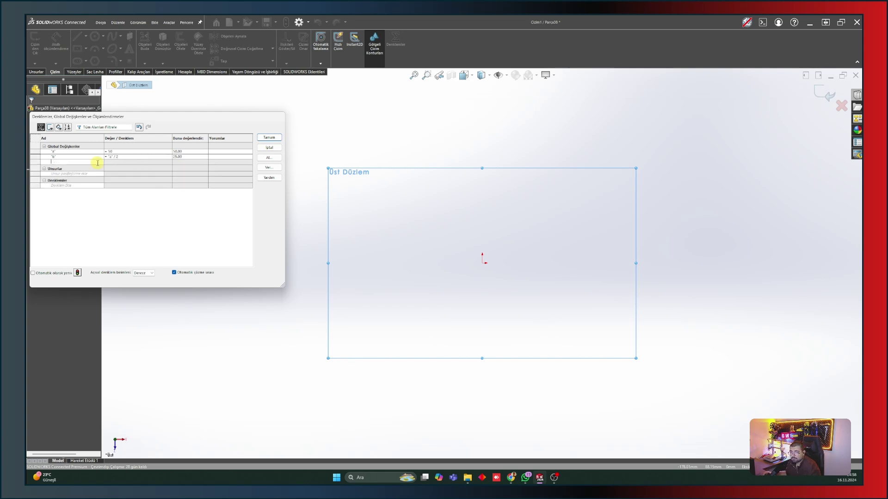
key("Tab")
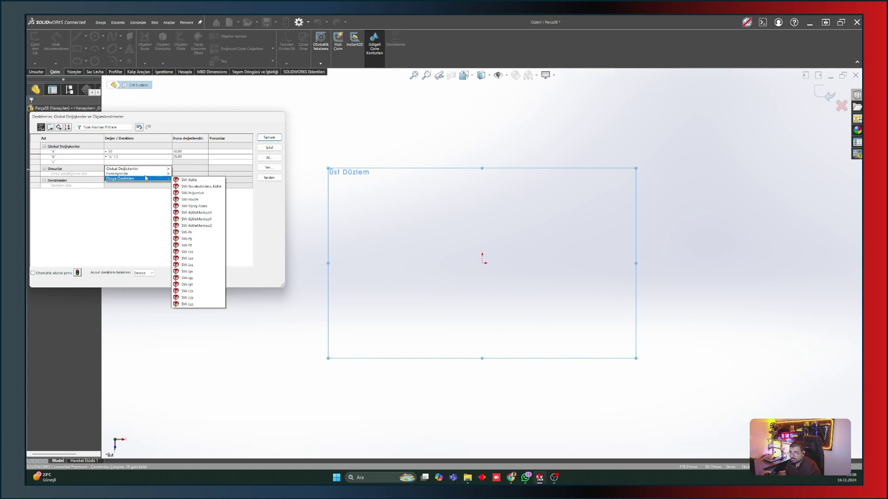
left_click(186, 179)
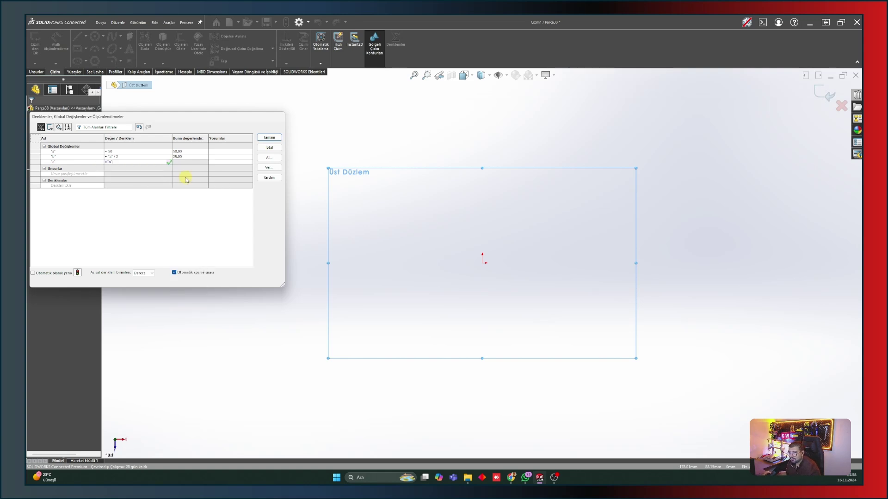
type("+ 10")
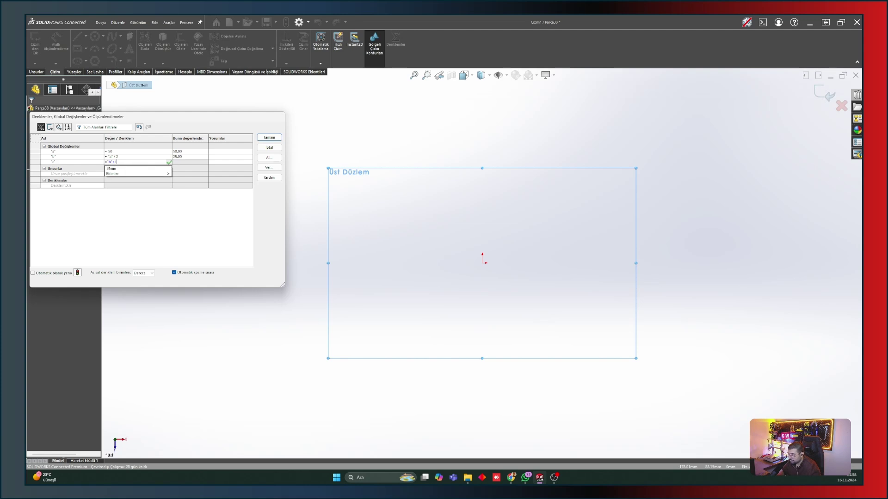
key("Return")
type("\"d\"")
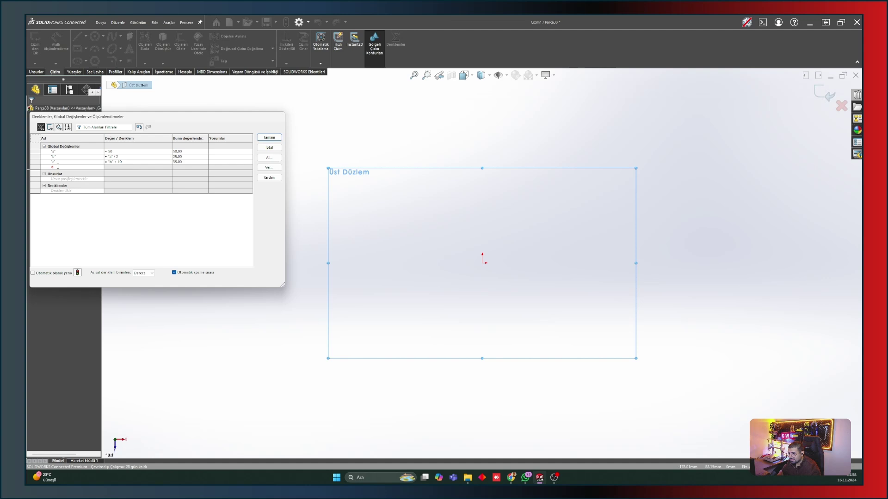
key("Tab")
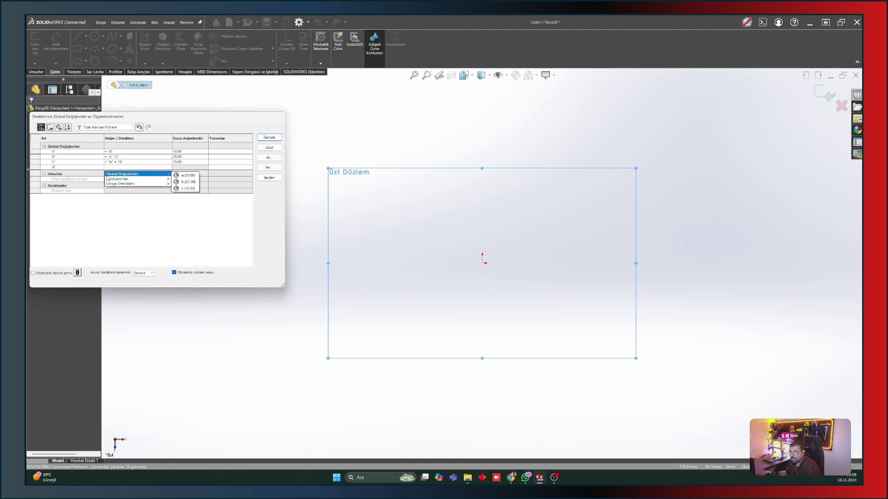
left_click(184, 175)
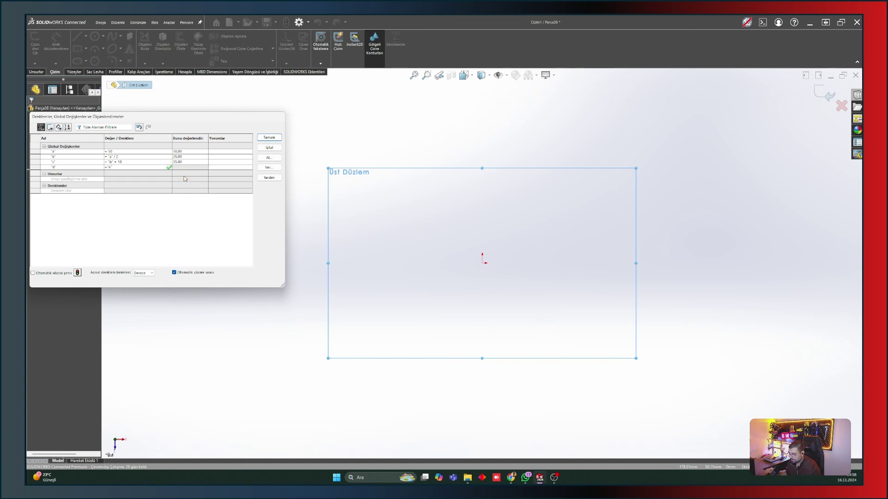
type("/10")
key("Return")
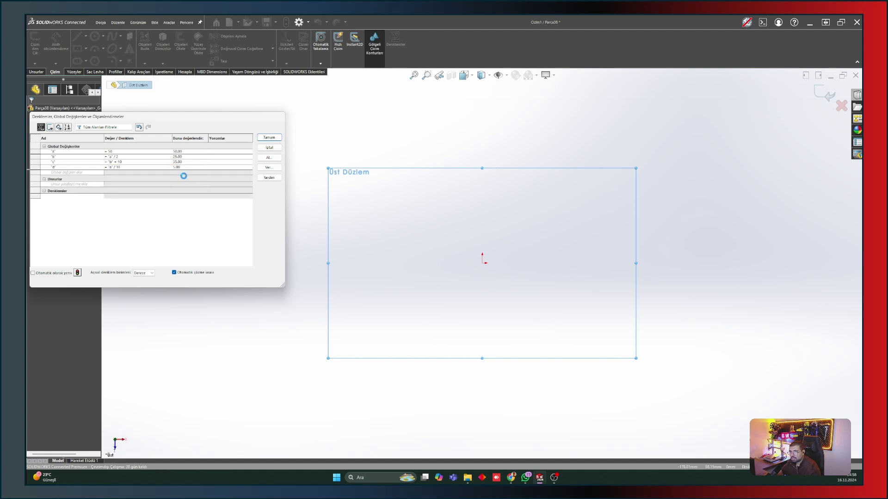
Step: Add global variables e = 10 and f = 30 and close the Equations editor
left_click(91, 173)
type("e")
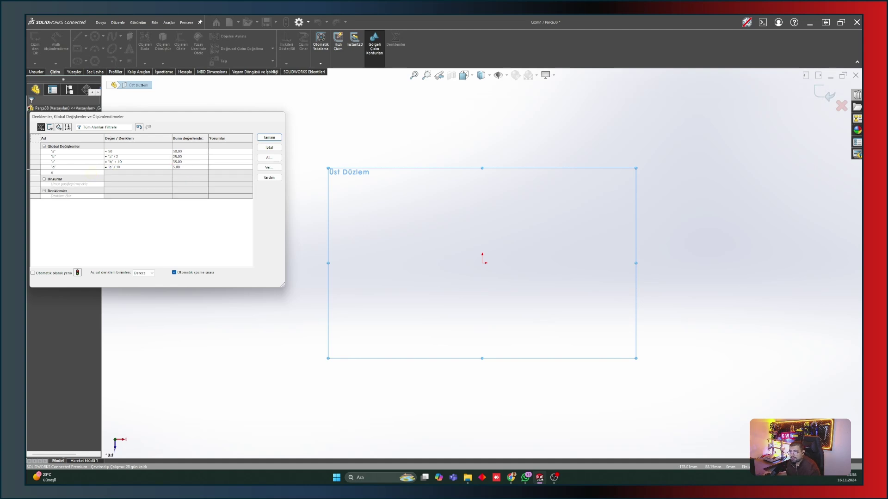
key("Tab")
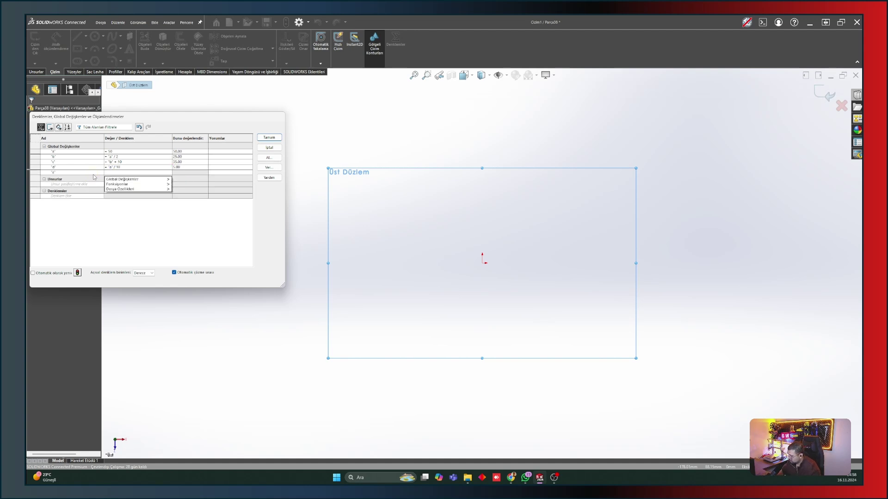
type("10")
key("Return")
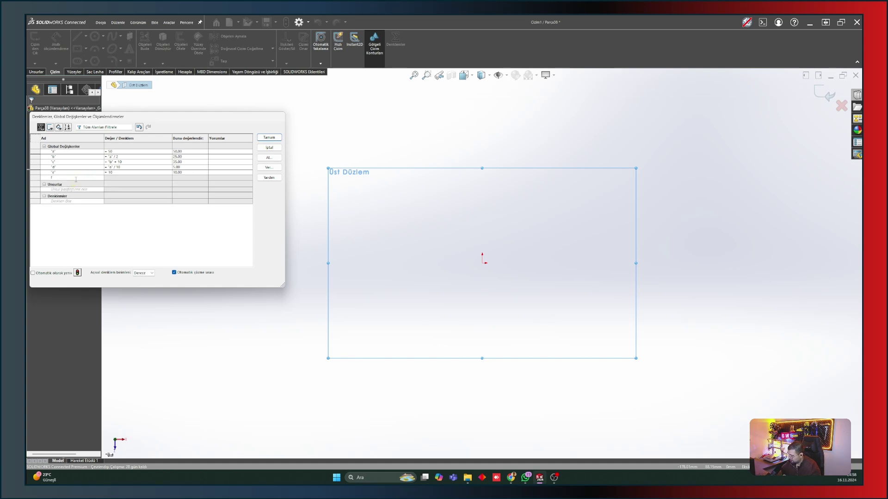
key("Tab")
type("30")
key("Return")
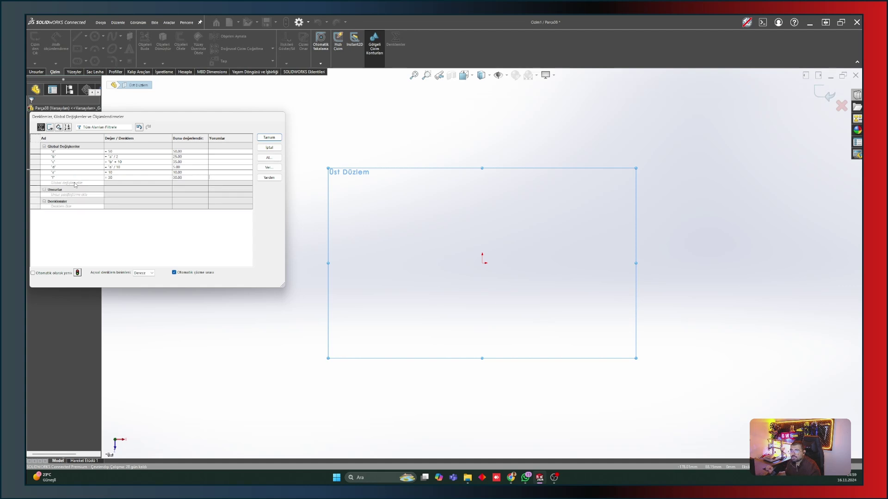
left_click(273, 138)
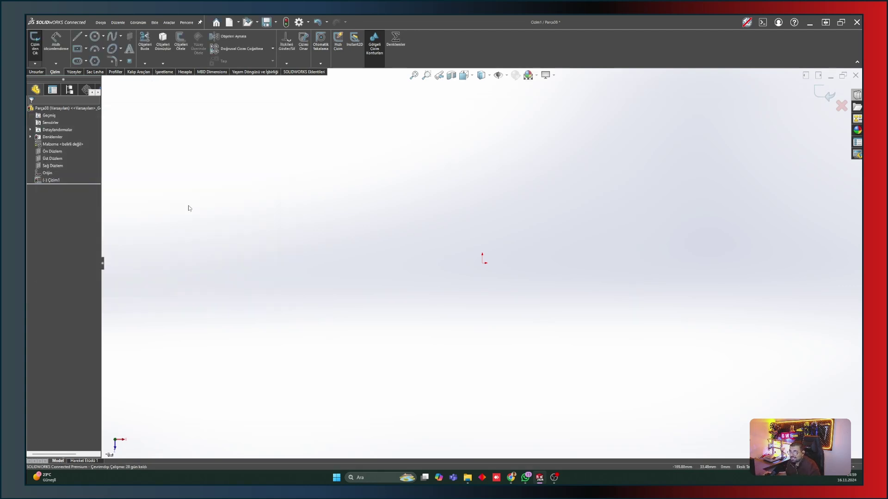
Step: Sketch three concentric circles centred on the origin on the Top Plane
left_click(53, 159)
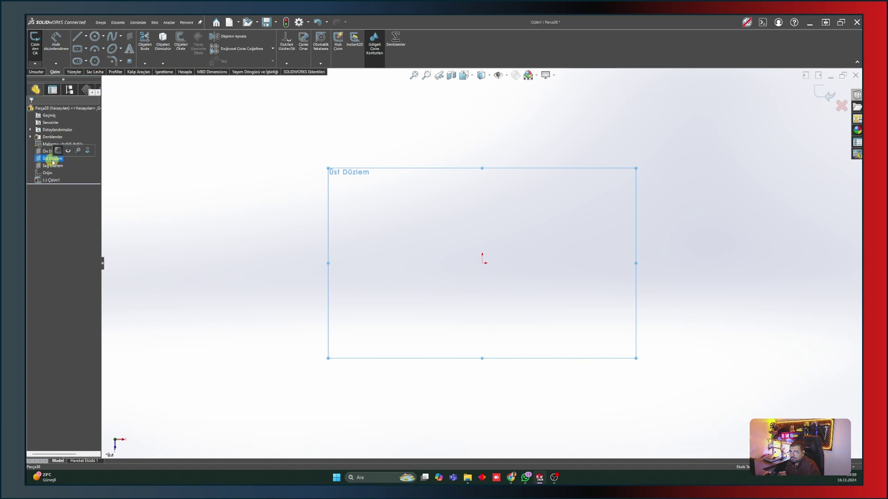
left_click(95, 36)
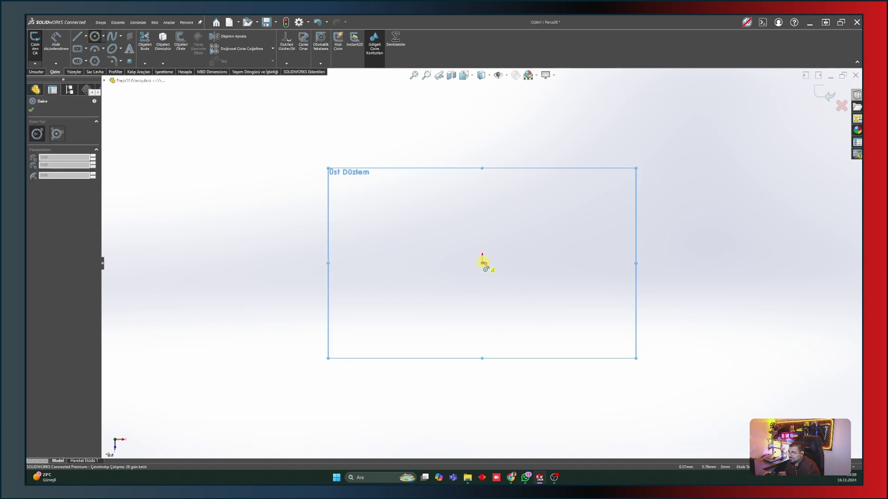
left_click_drag(484, 264, 380, 308)
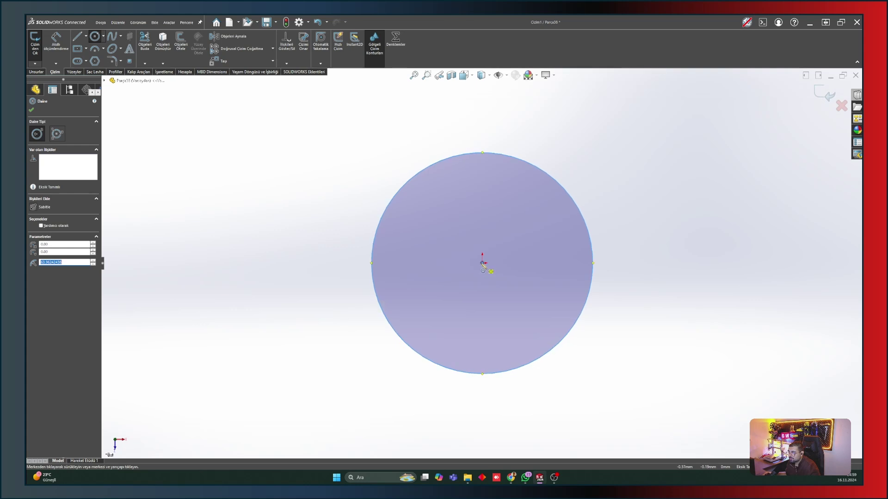
left_click_drag(482, 263, 448, 293)
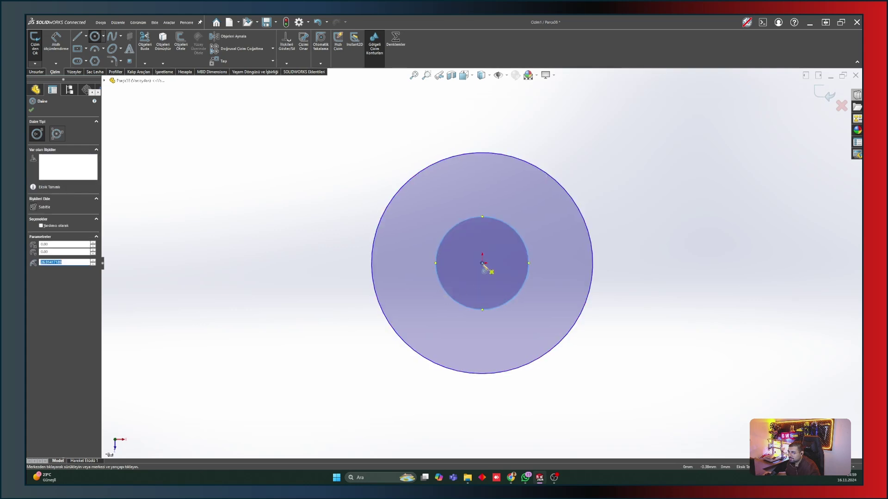
left_click_drag(482, 263, 464, 284)
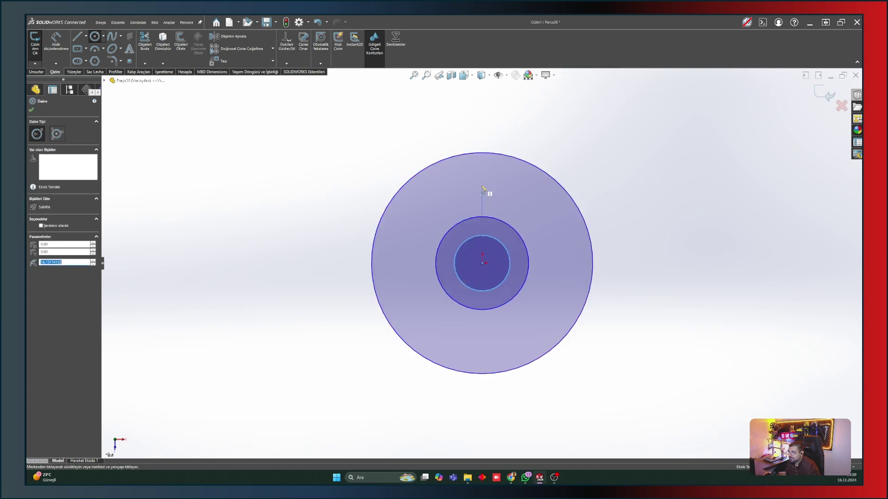
left_click(95, 36)
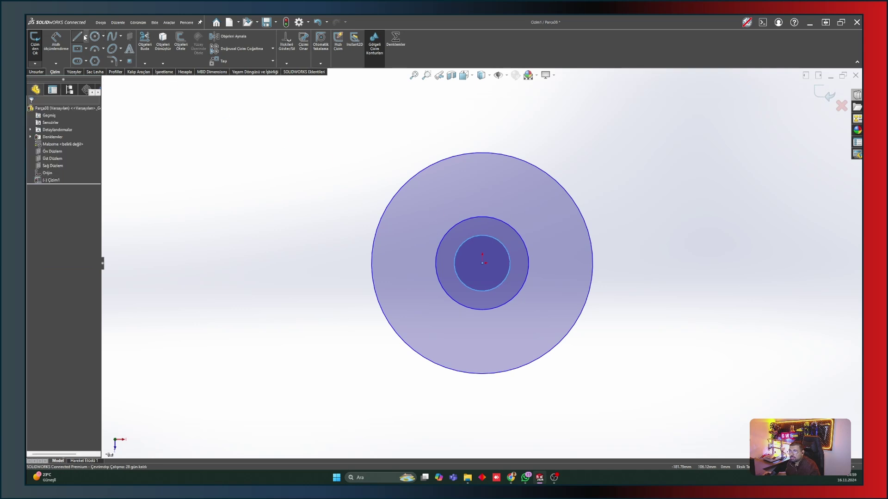
Step: Draw a vertical line above the middle circle and a small bolt-hole circle on it
key("l")
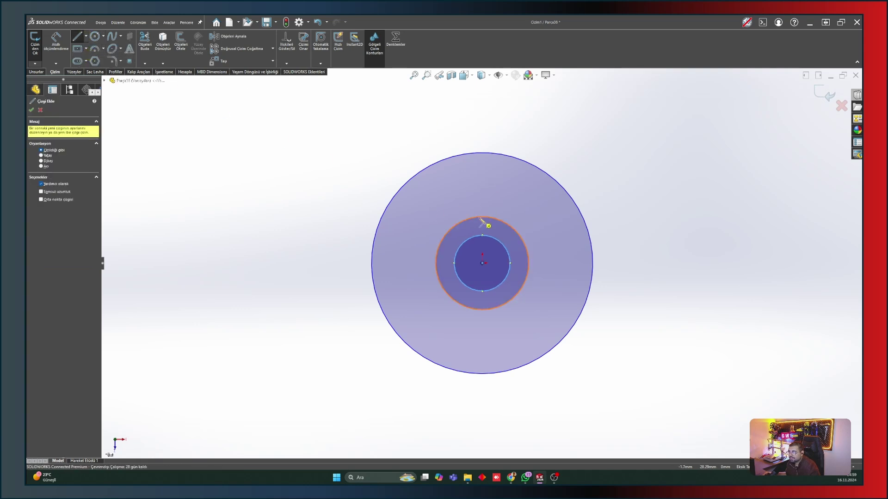
left_click(482, 217)
left_click(482, 152)
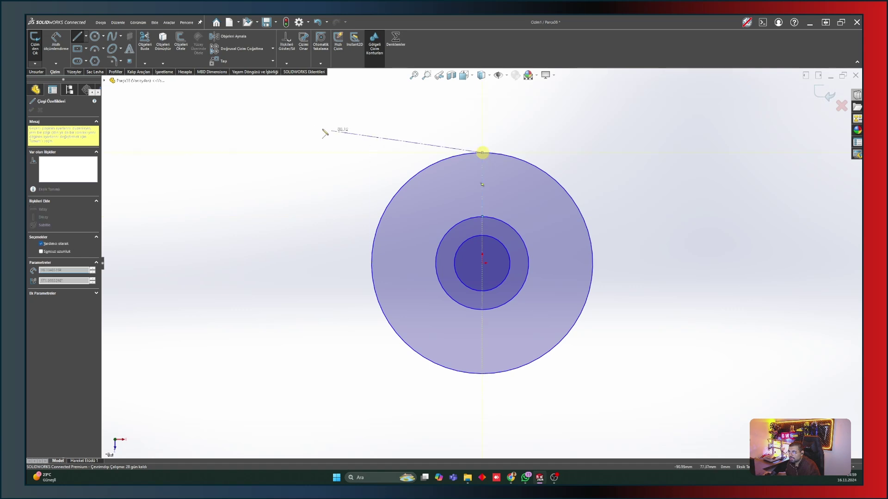
left_click(95, 36)
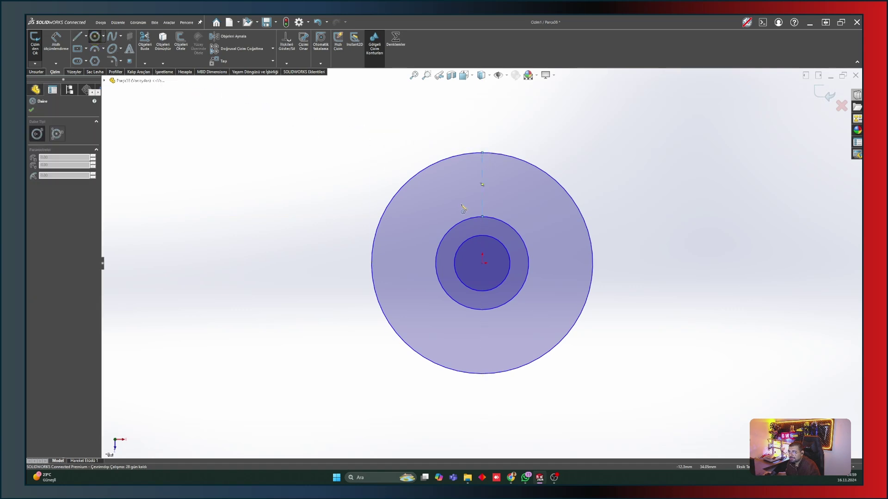
left_click(482, 185)
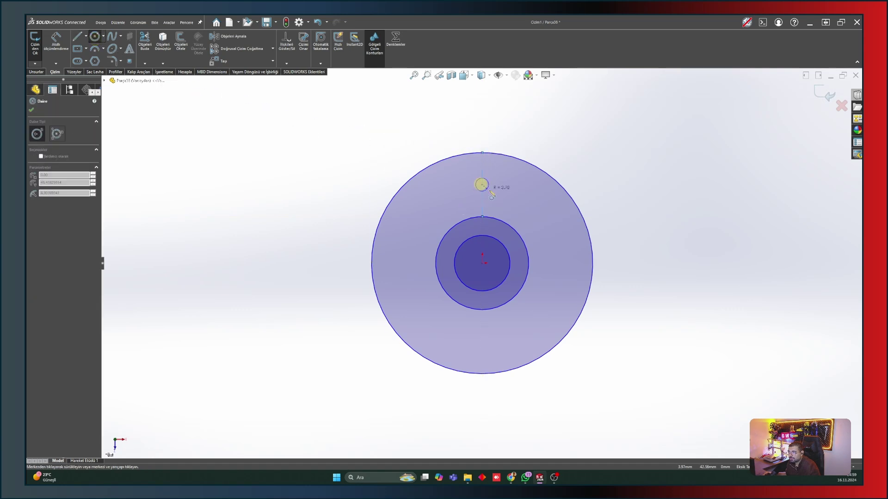
left_click(494, 198)
key("Escape")
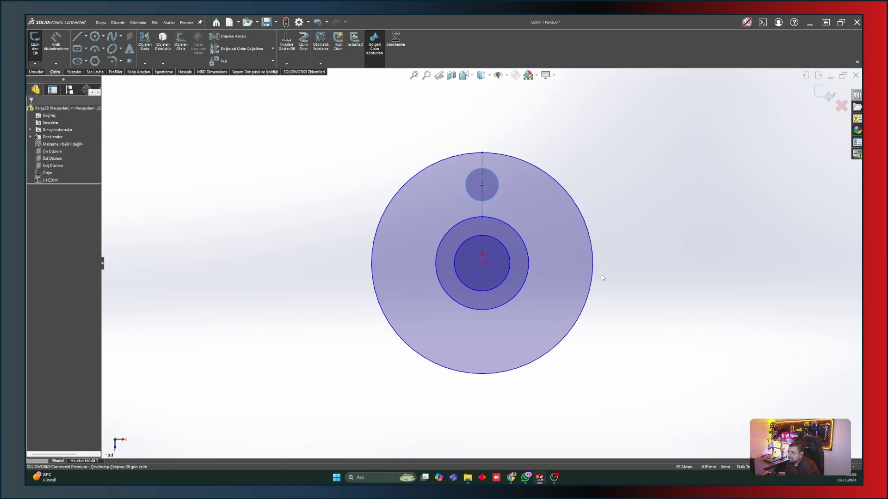
Step: Place a diameter dimension on the outer circle, reading 127.92 mm
left_click(591, 285)
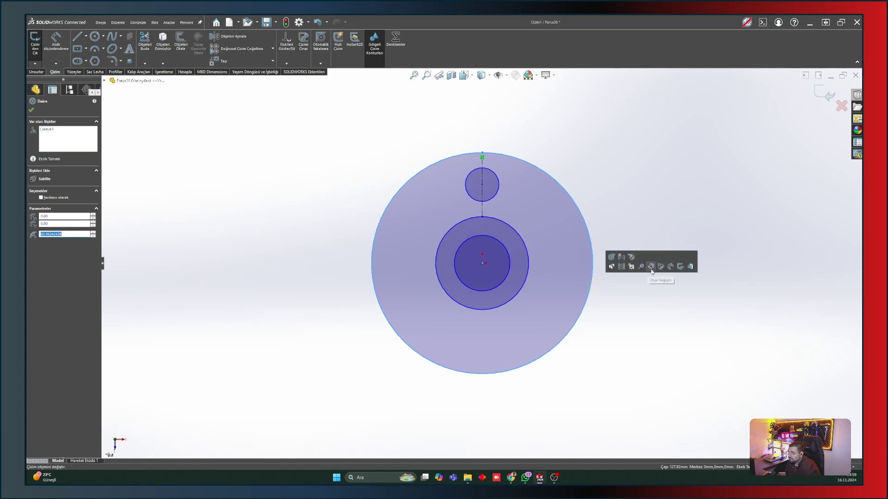
left_click(668, 269)
key("d")
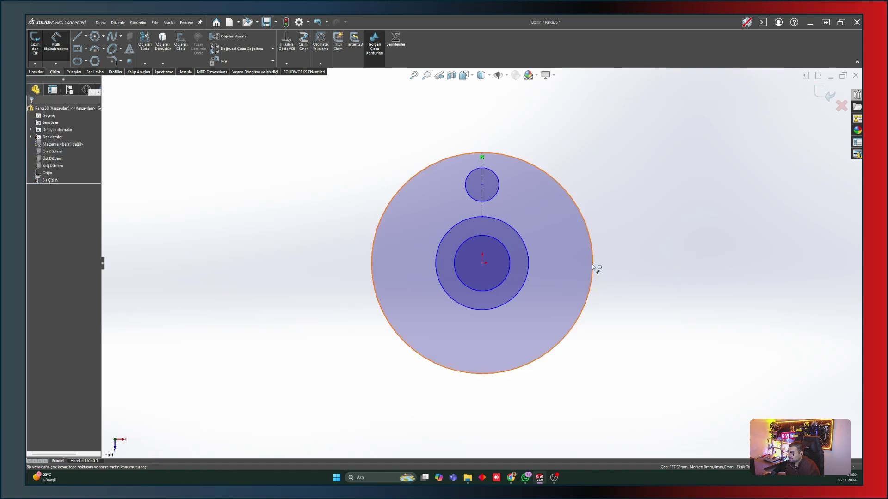
left_click(592, 268)
Step: Link the outer circle diameter to variable a (Ø50) and the inner to b (Ø25)
left_click(634, 261)
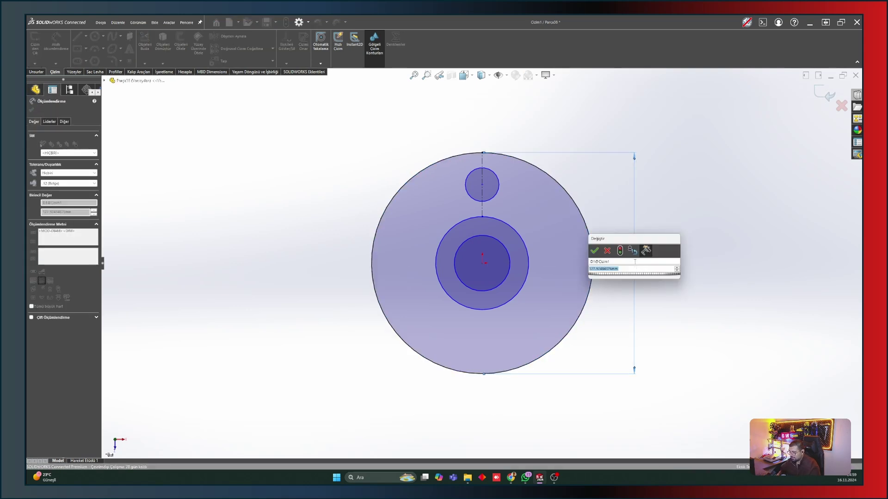
type("=")
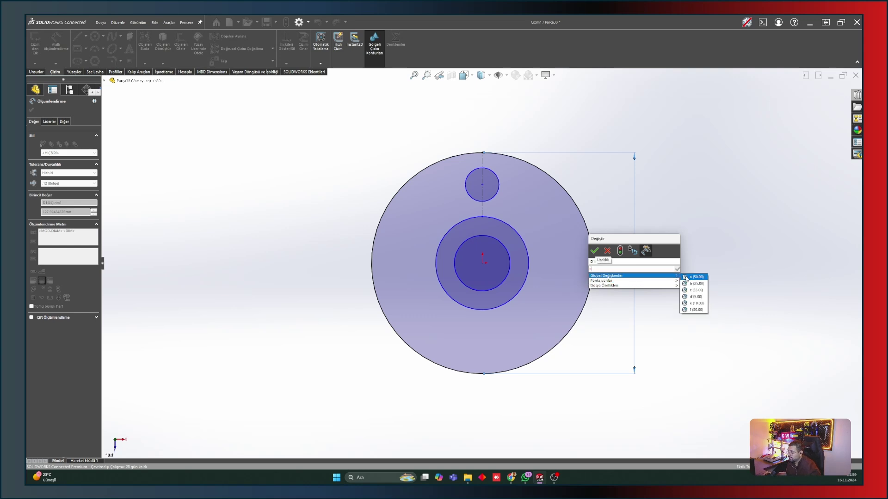
left_click(685, 277)
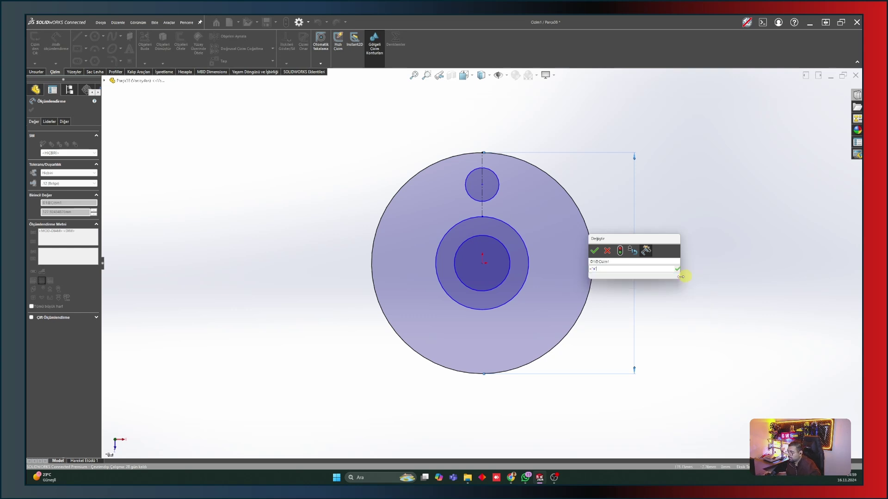
left_click(594, 250)
left_click(508, 256)
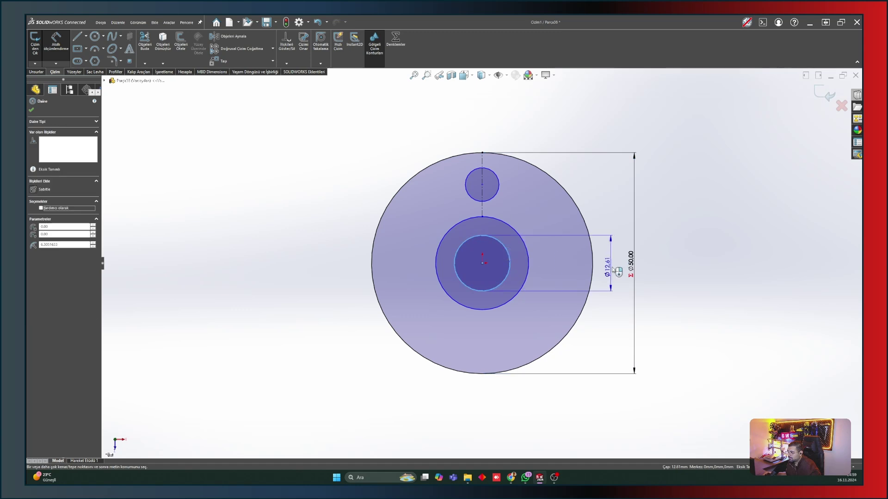
left_click(615, 269)
type("=")
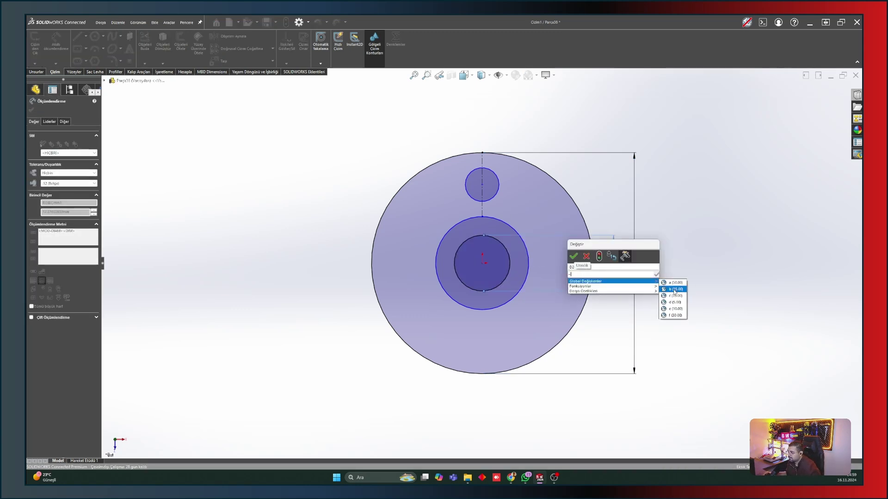
left_click(674, 289)
left_click(573, 255)
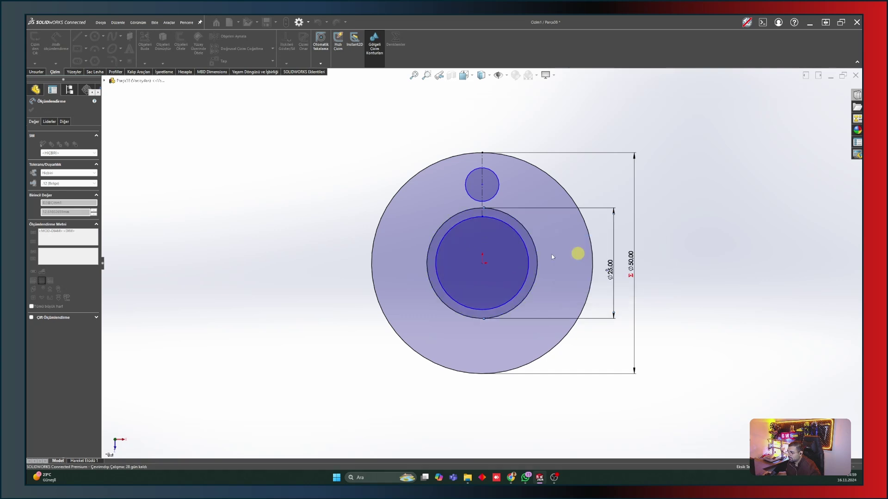
Step: Link the middle circle to variable c (Ø35) and the small top circle to d (Ø5)
left_click(528, 258)
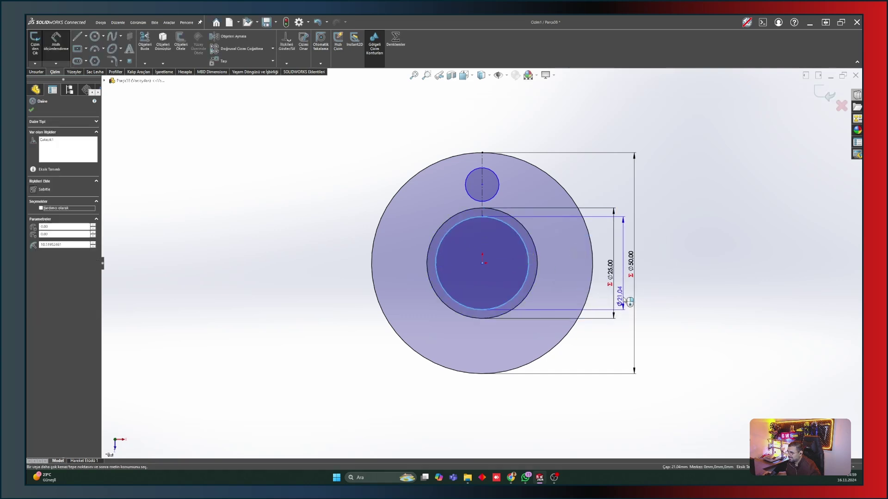
left_click(624, 298)
type("=")
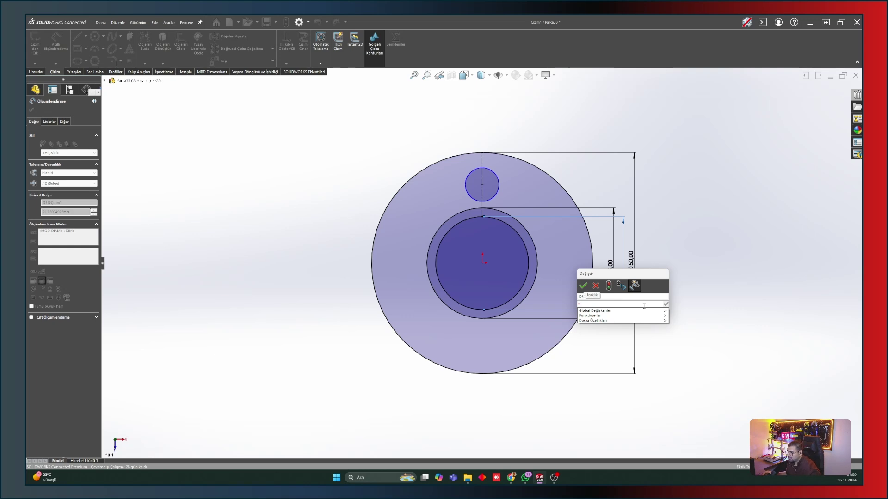
mouse_move(595, 311)
left_click(685, 326)
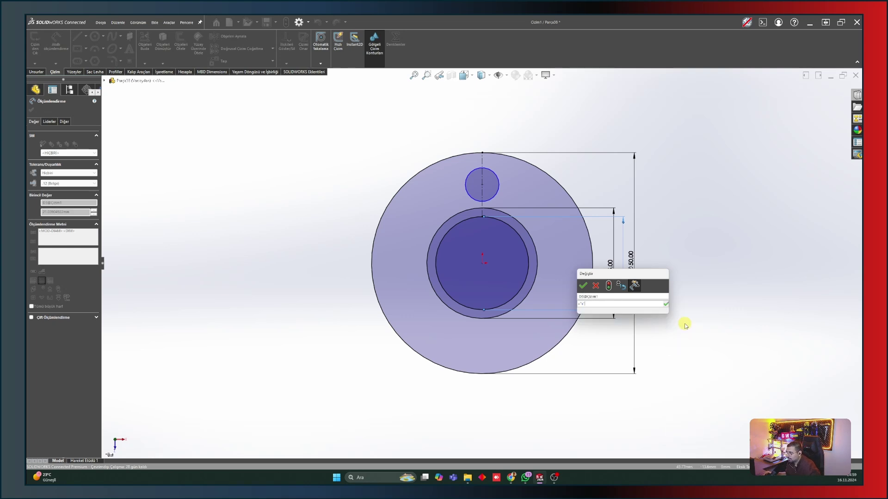
left_click(666, 304)
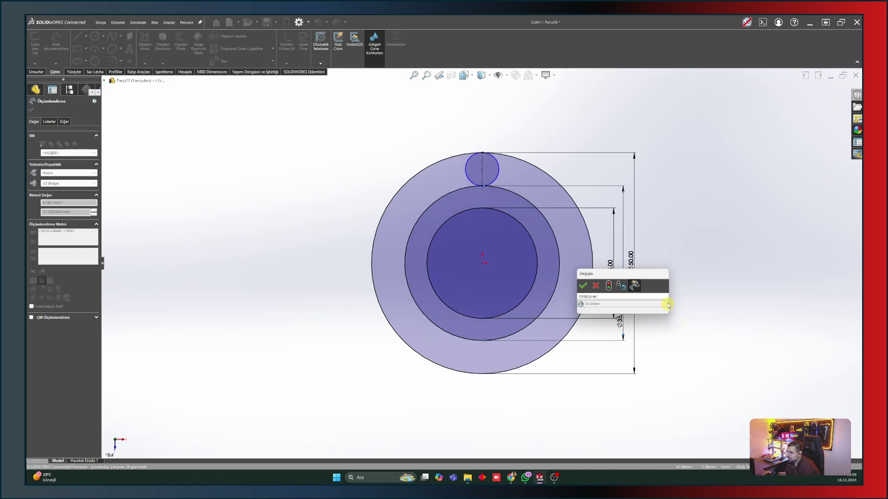
left_click(583, 285)
left_click(499, 170)
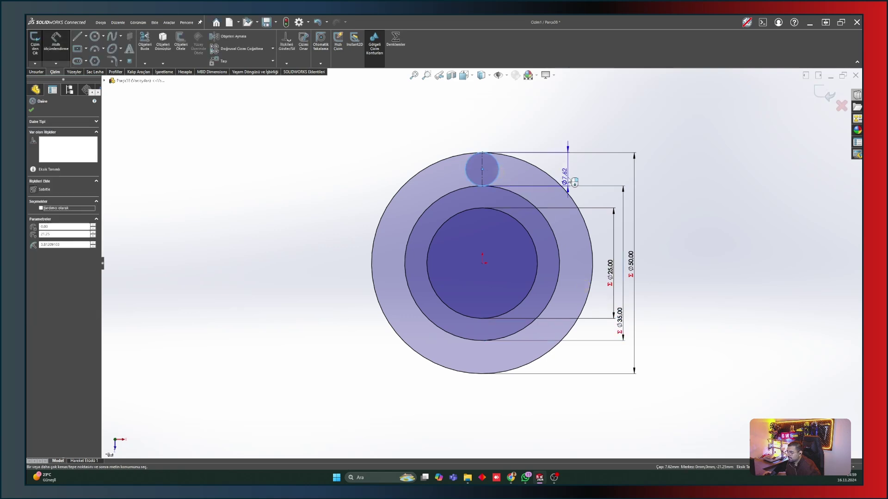
left_click(575, 174)
type("=")
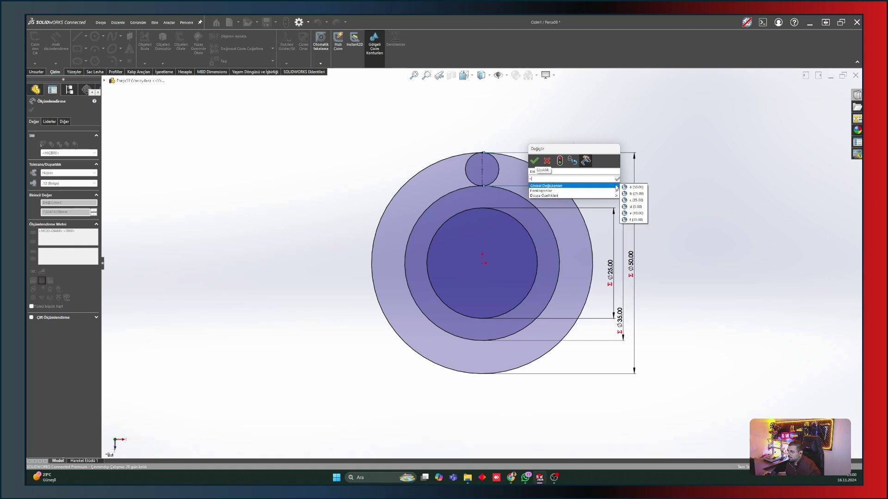
left_click(636, 206)
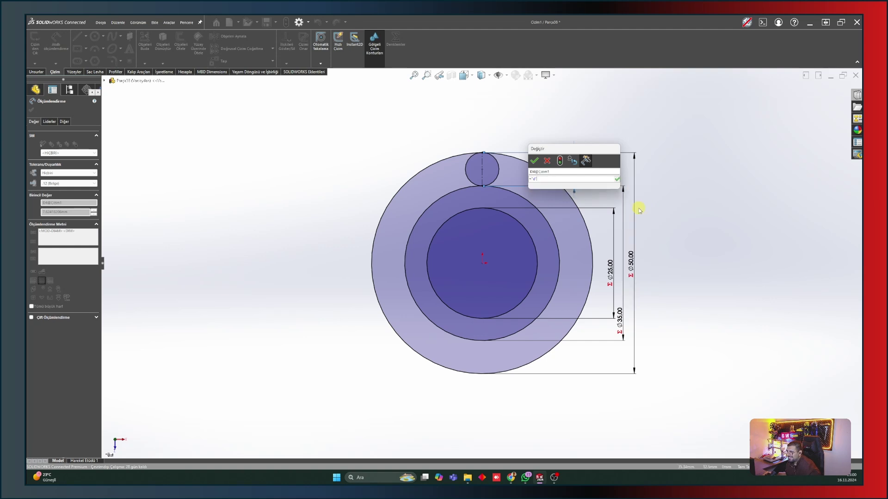
left_click(534, 160)
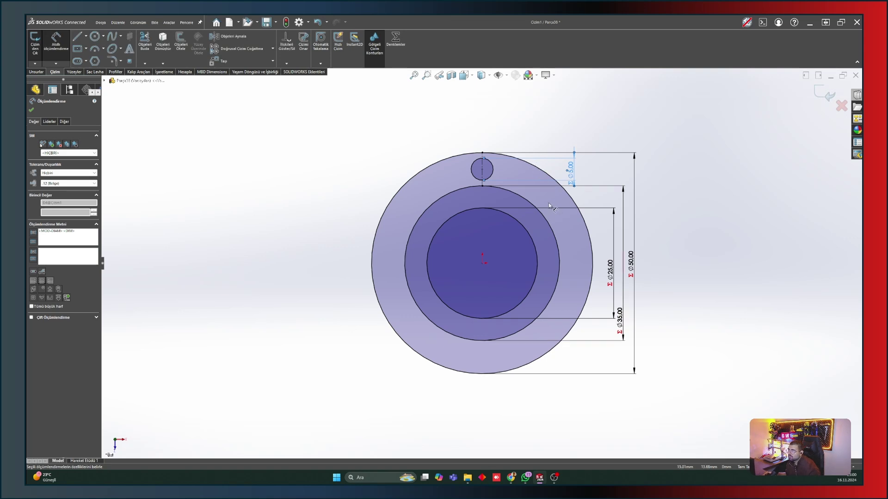
left_click(32, 110)
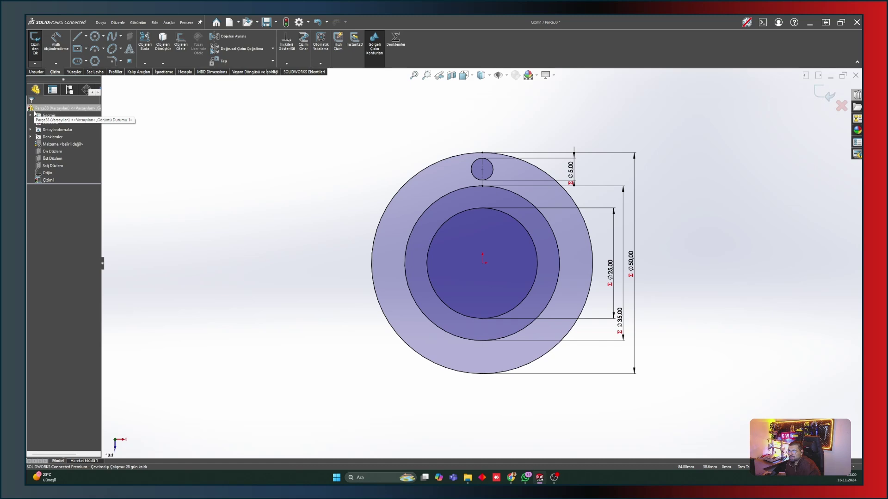
Step: Extrude the ring and small circle regions with depth driven by global variable e
left_click(36, 72)
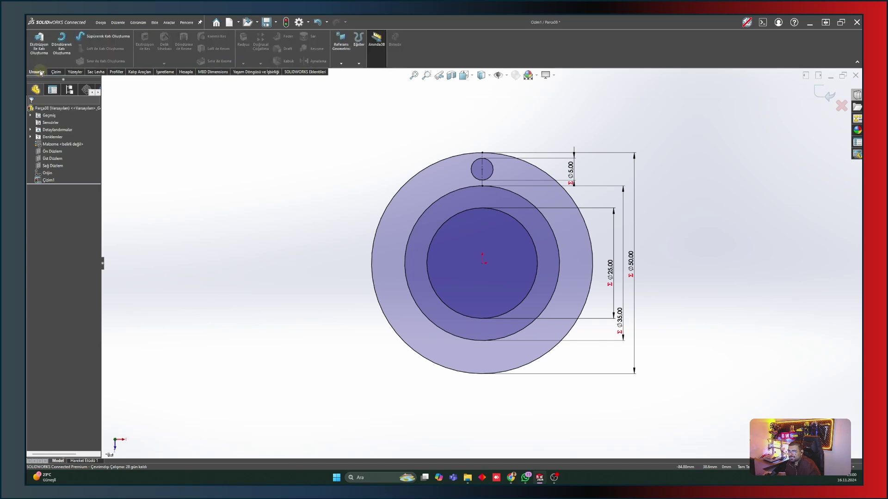
left_click(39, 46)
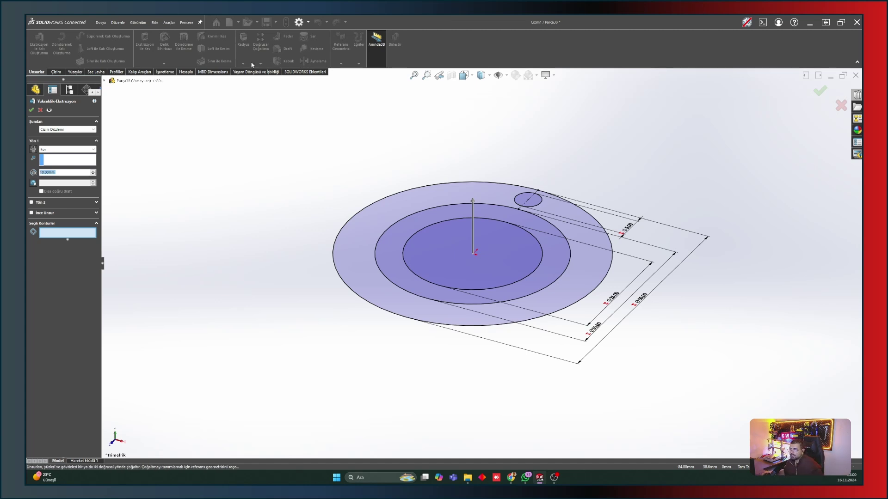
left_click(422, 206)
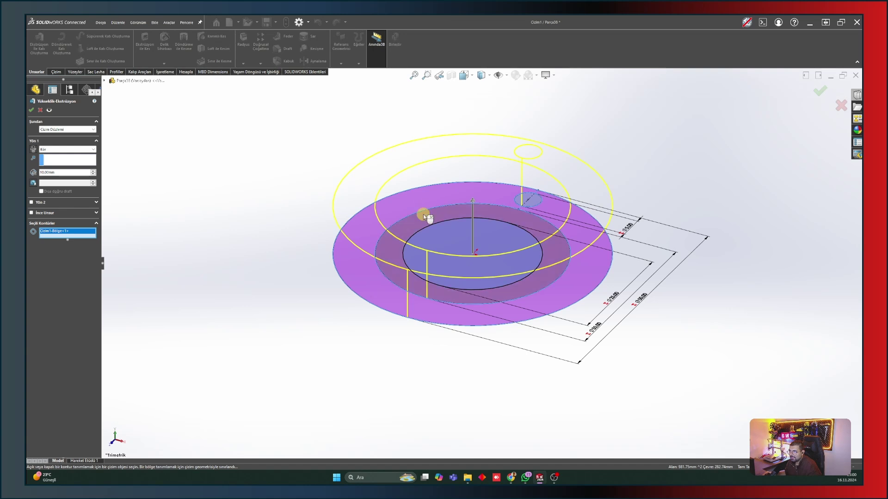
left_click(423, 214)
left_click(531, 206)
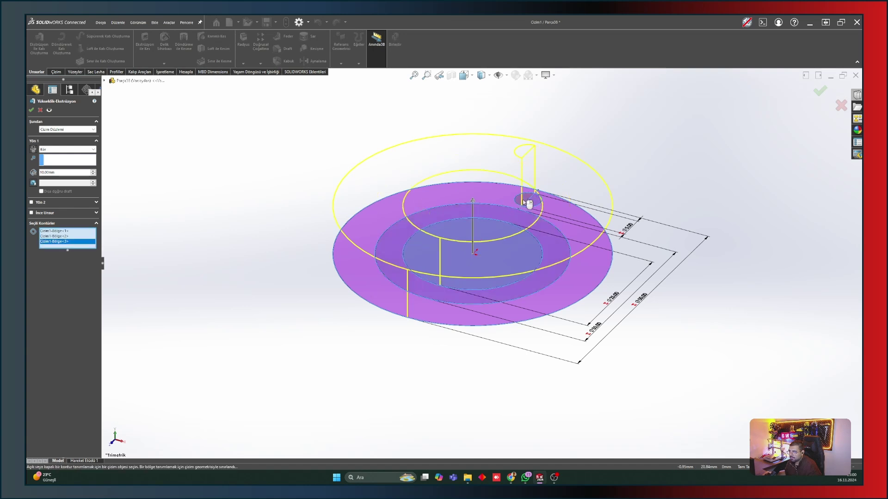
left_click(524, 200)
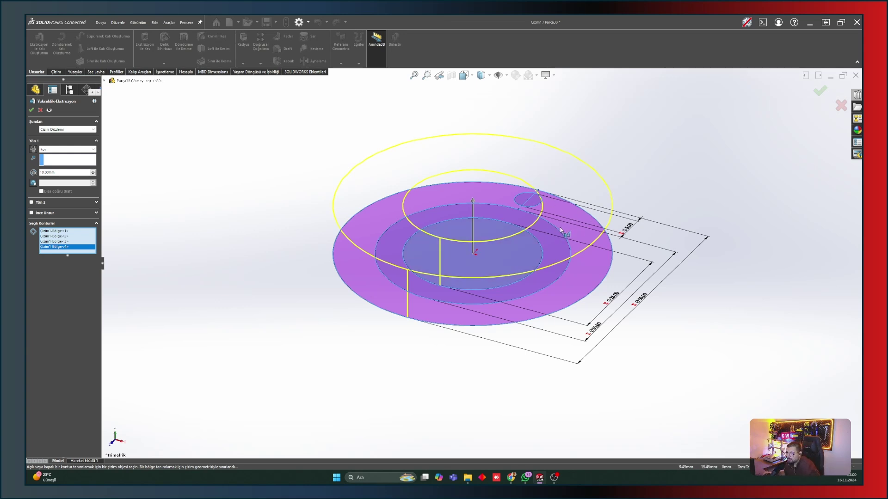
double_click(74, 172)
type("=")
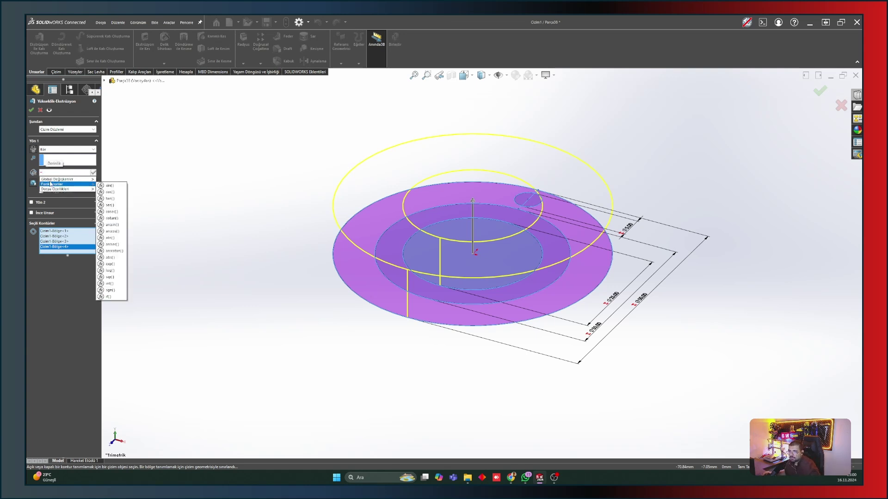
left_click(108, 206)
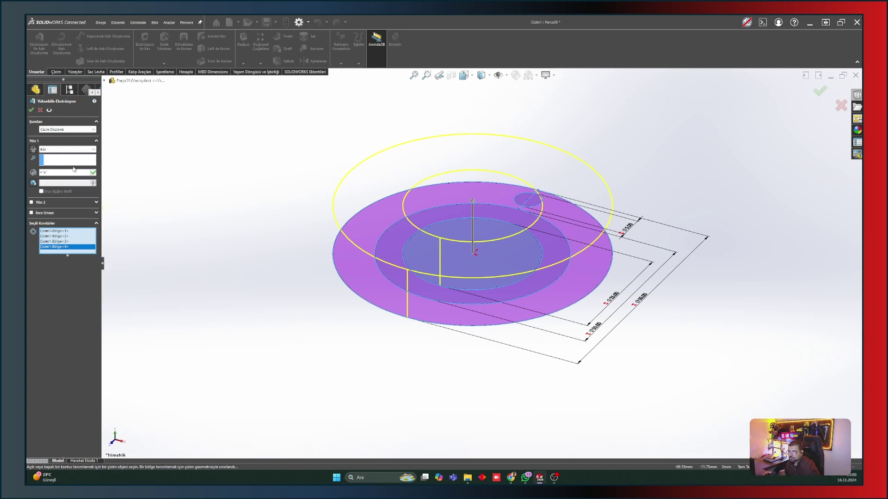
left_click(93, 173)
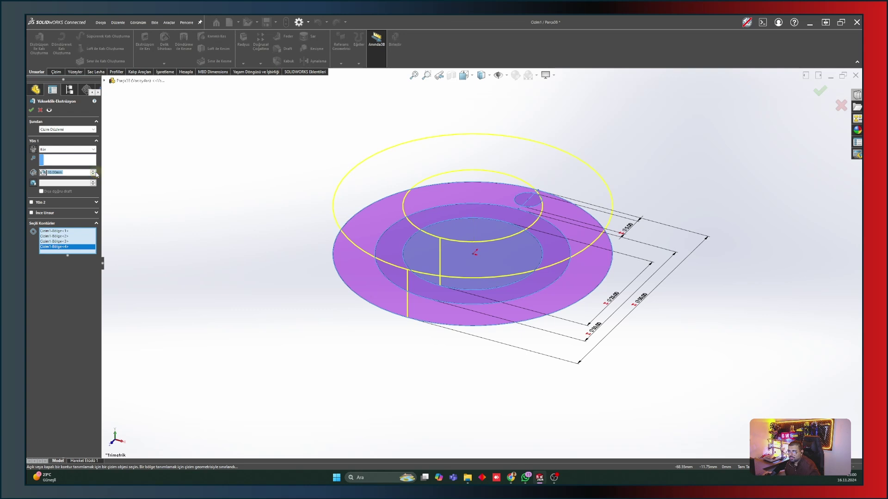
left_click(30, 109)
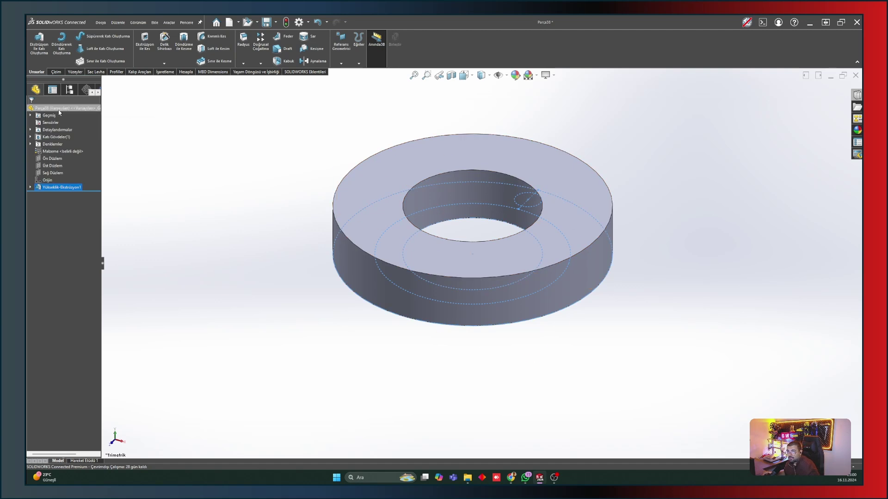
Step: Extrude a ring region of the reused sketch as a 30 mm hub with depth linked to T
left_click(31, 187)
left_click(55, 195)
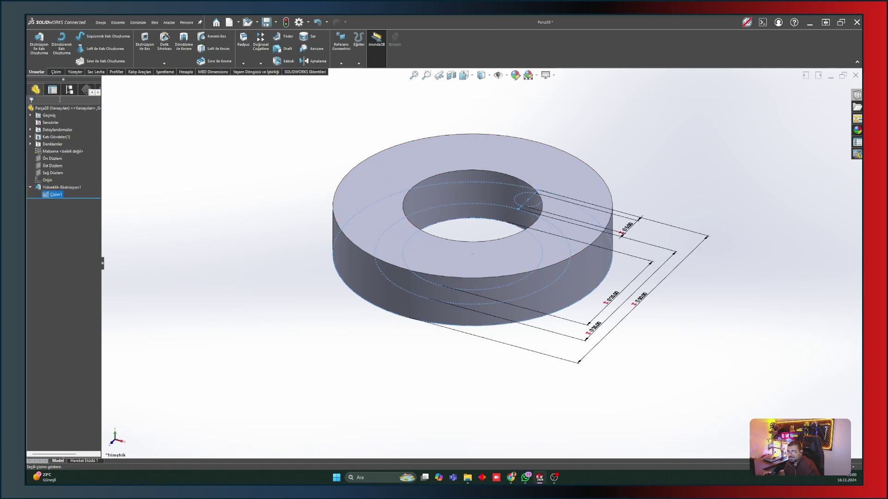
left_click(42, 48)
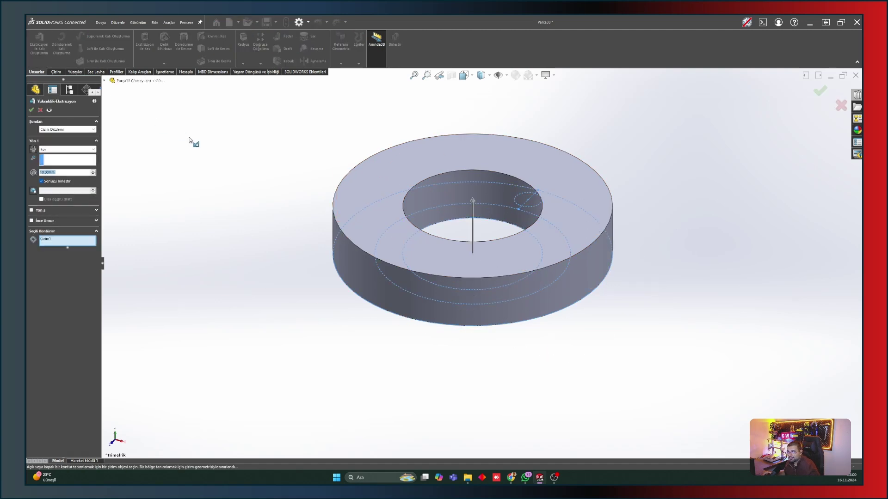
left_click(392, 254)
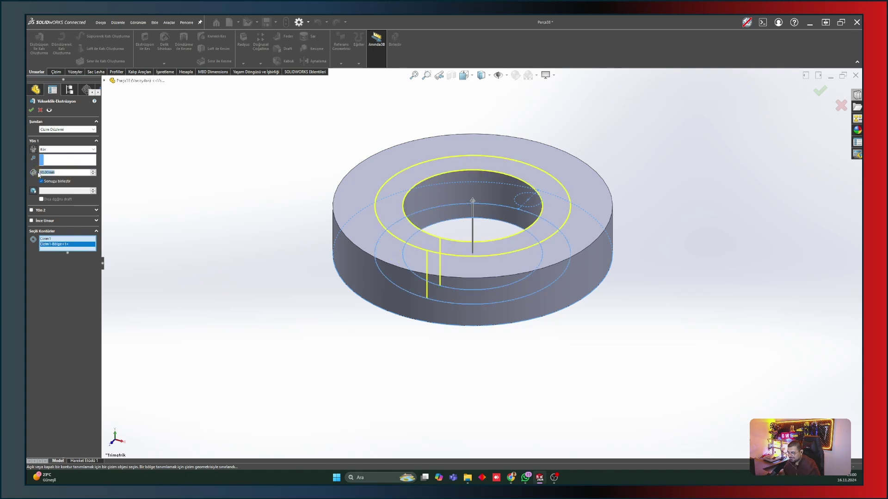
type("=")
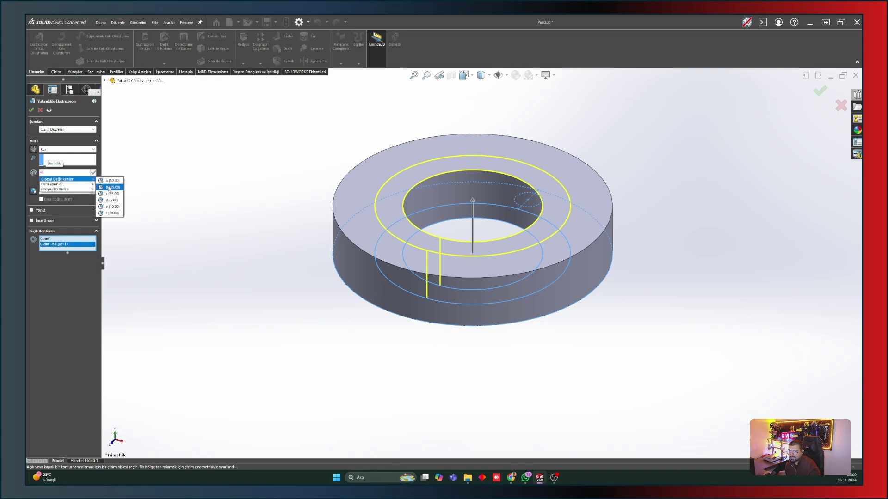
left_click(111, 212)
left_click(94, 172)
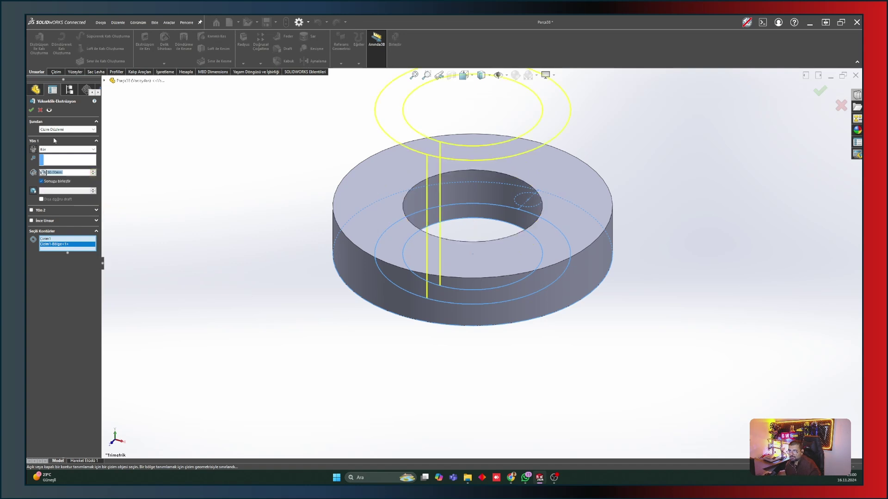
left_click(32, 111)
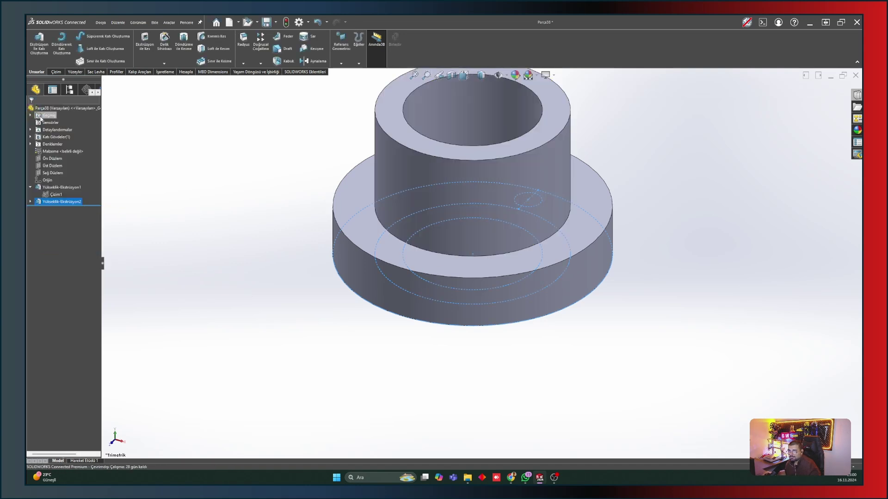
middle_click(324, 278)
mouse_move(351, 245)
middle_mouse_down()
mouse_move(343, 317)
mouse_move(351, 333)
mouse_move(353, 317)
mouse_move(358, 347)
middle_mouse_up()
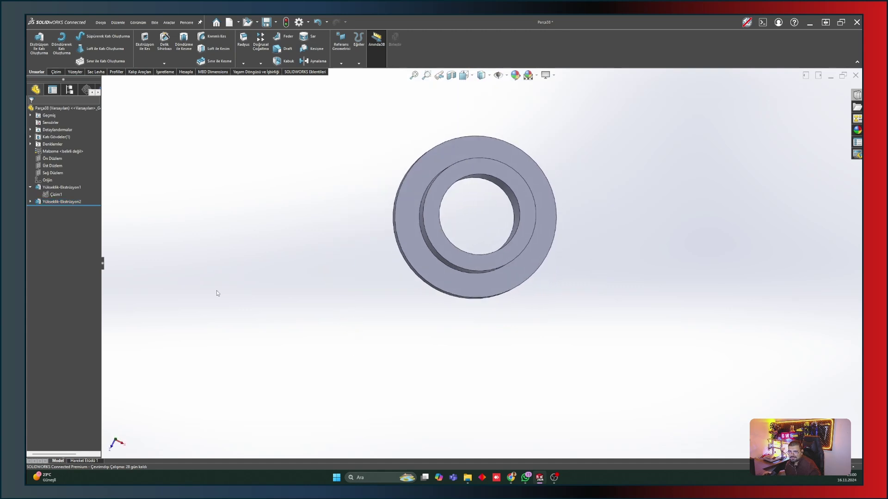
Step: Cut the small circle of Çizim1 through the part with Through All - Both
left_click(60, 195)
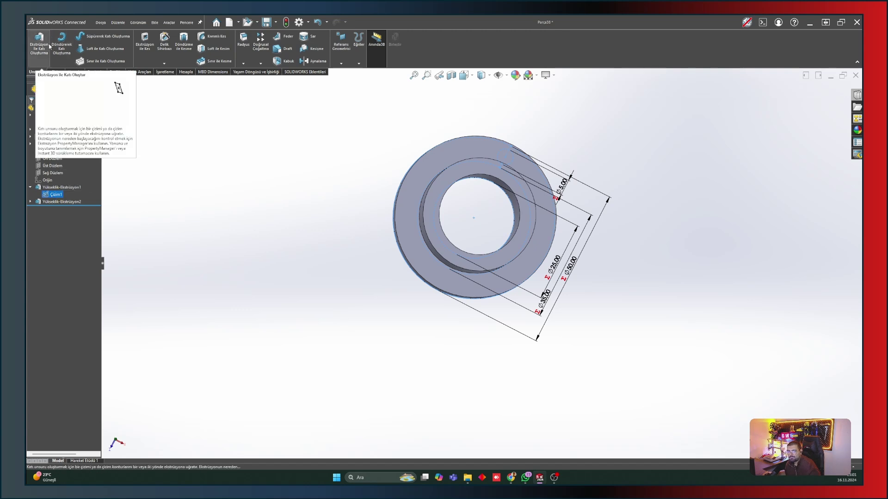
left_click(148, 52)
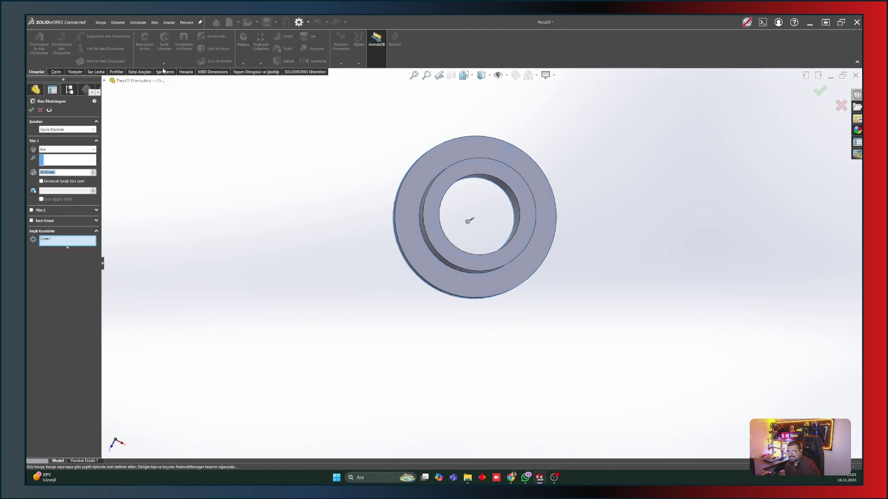
right_click(77, 243)
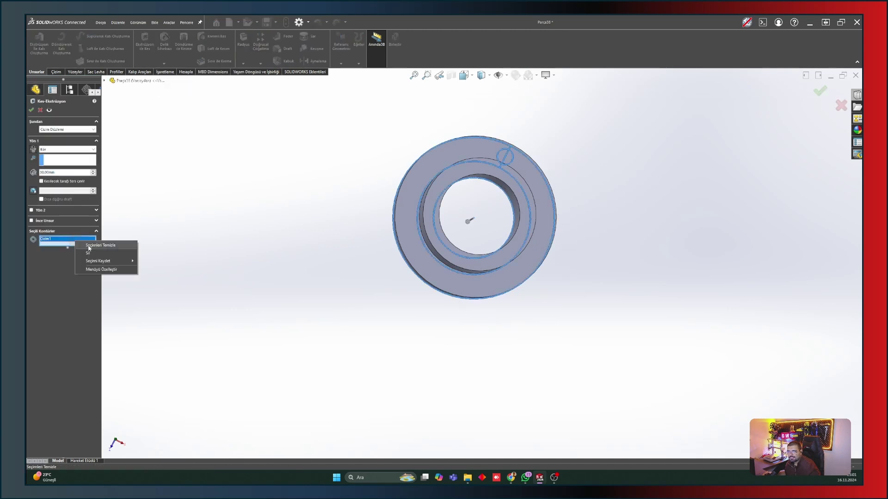
left_click(95, 250)
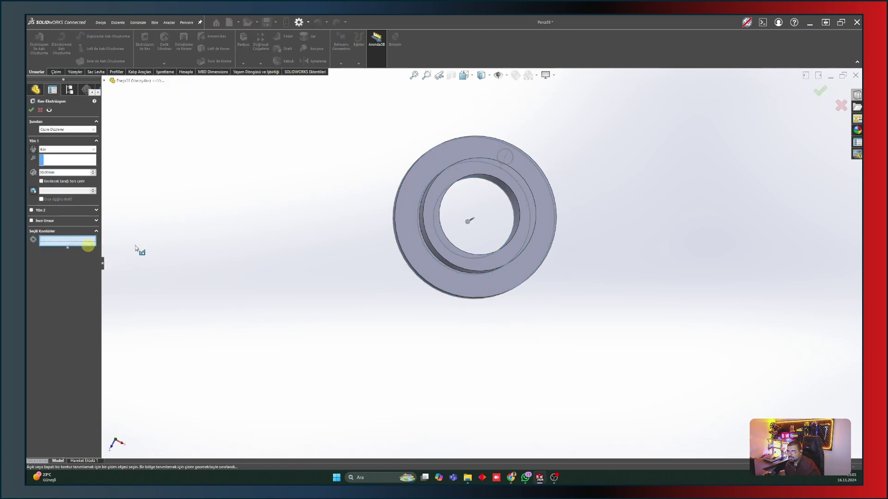
left_click(503, 157)
left_click(501, 159)
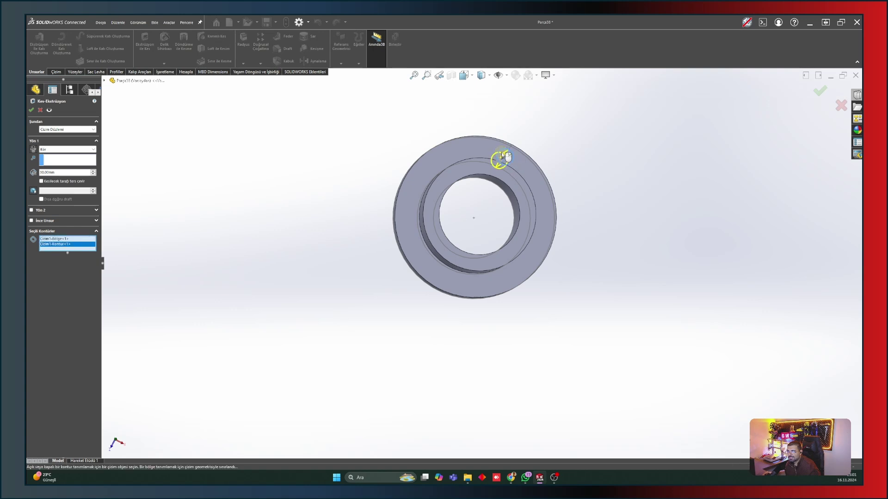
left_click(83, 153)
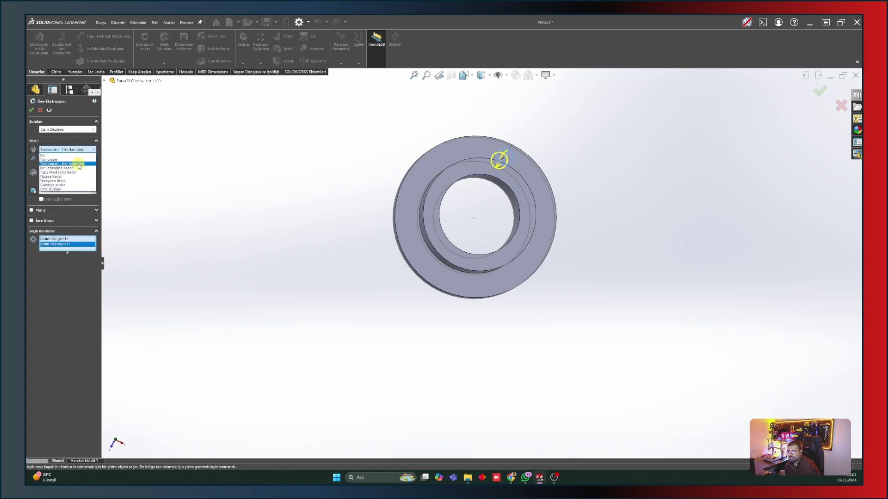
left_click(78, 164)
left_click(31, 110)
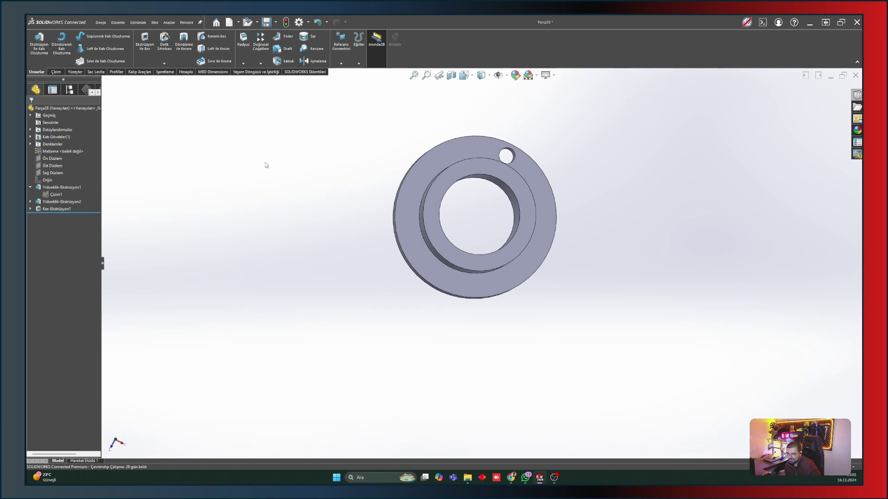
Step: Circular-pattern Kes-Ekstrüzyon1 about the bore edge with 6 instances, then view isometric
left_click(261, 64)
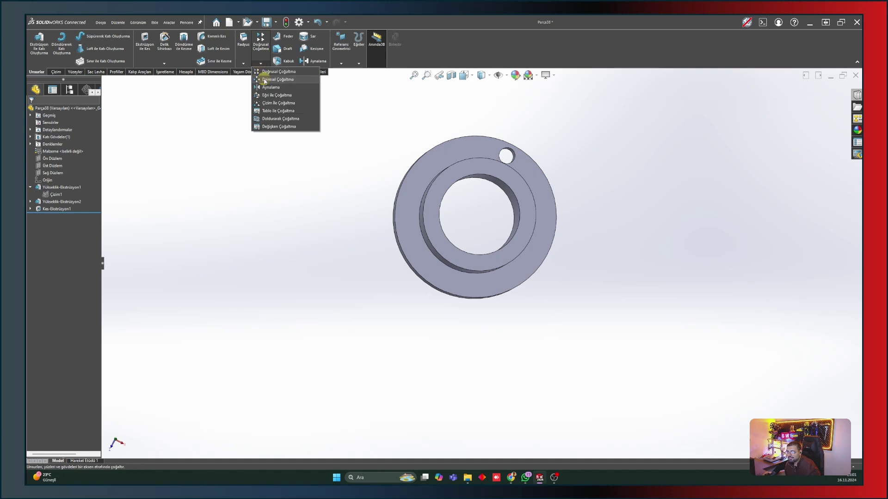
left_click(265, 80)
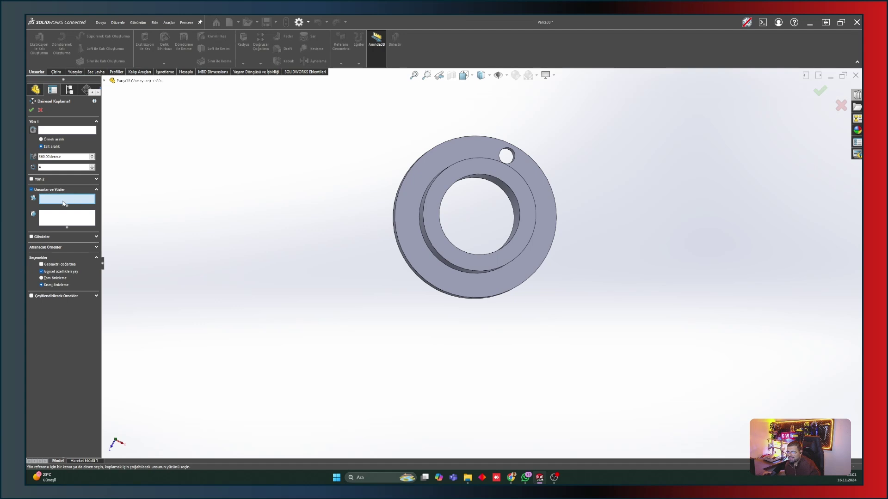
mouse_move(207, 216)
middle_mouse_down()
mouse_move(261, 230)
mouse_move(481, 157)
middle_mouse_up()
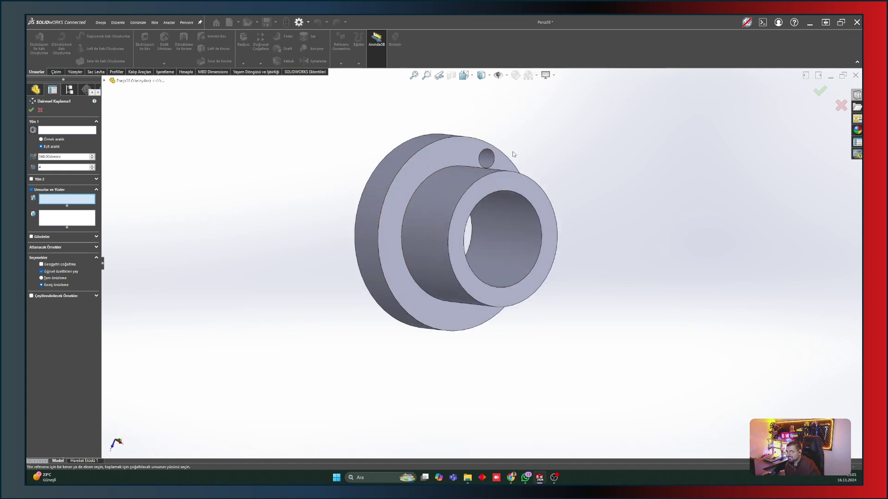
scroll(479, 176, "down", 3)
left_click(480, 176)
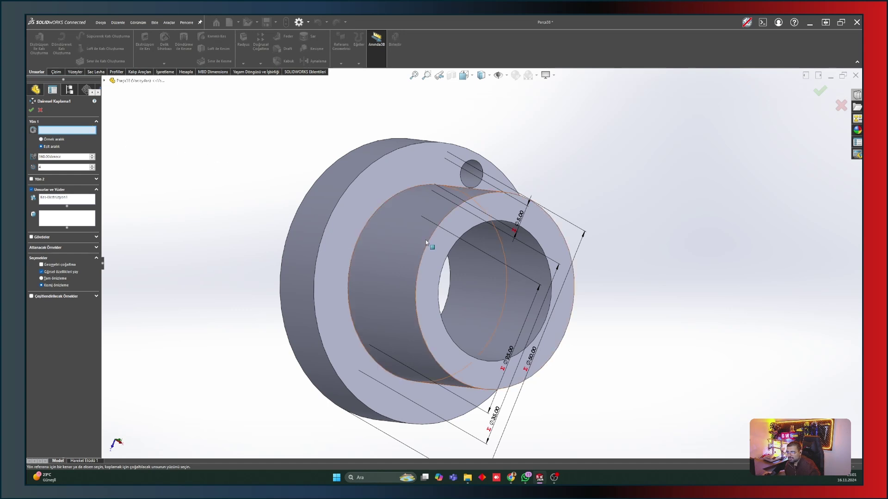
left_click(450, 254)
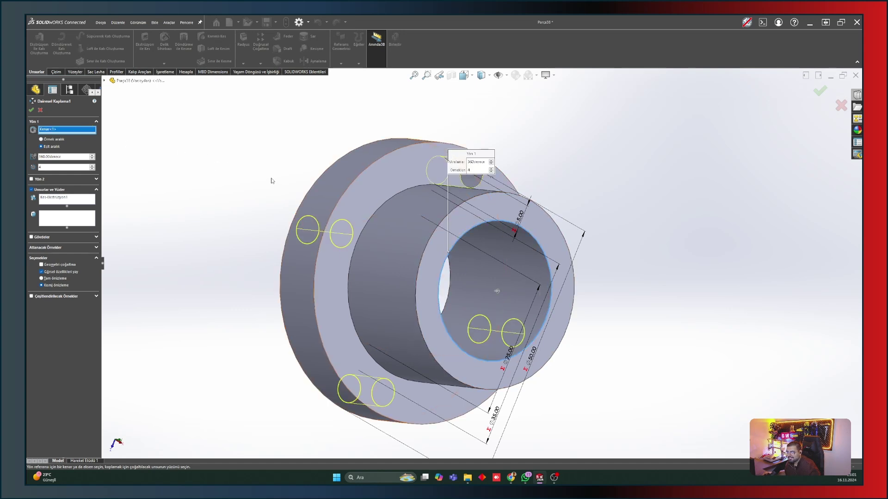
middle_click_drag(273, 181, 224, 188)
left_click(50, 165)
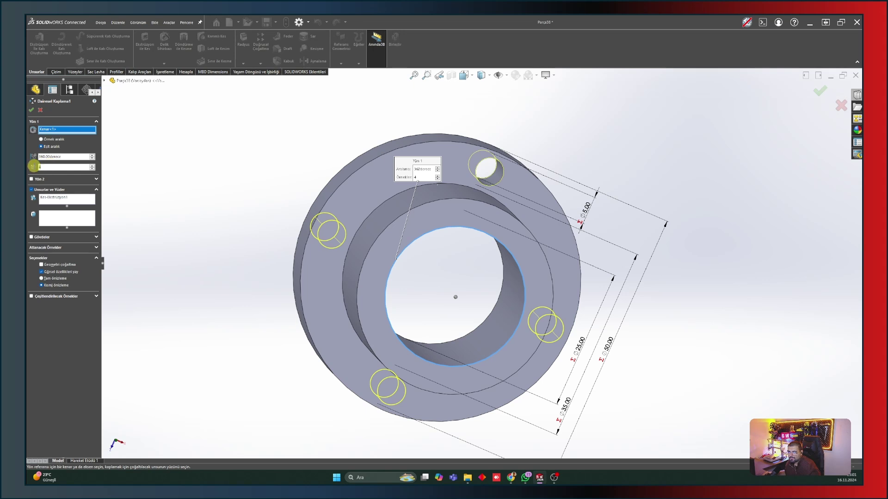
type("6")
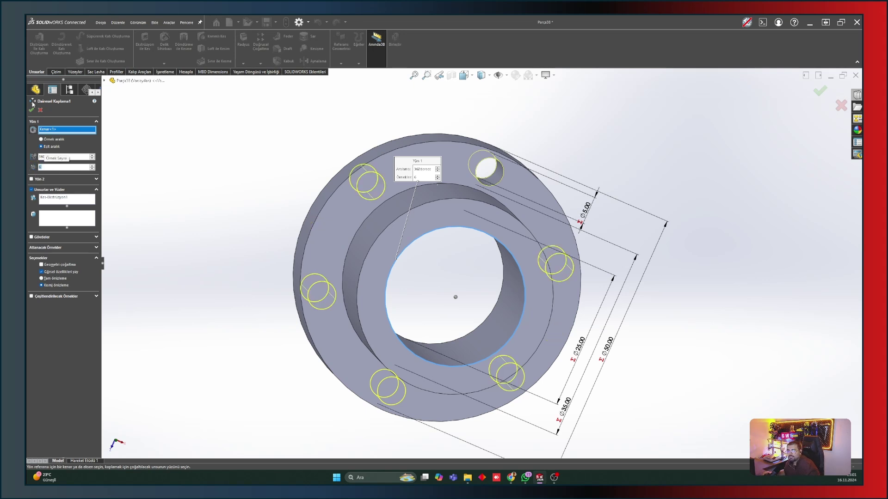
left_click(32, 110)
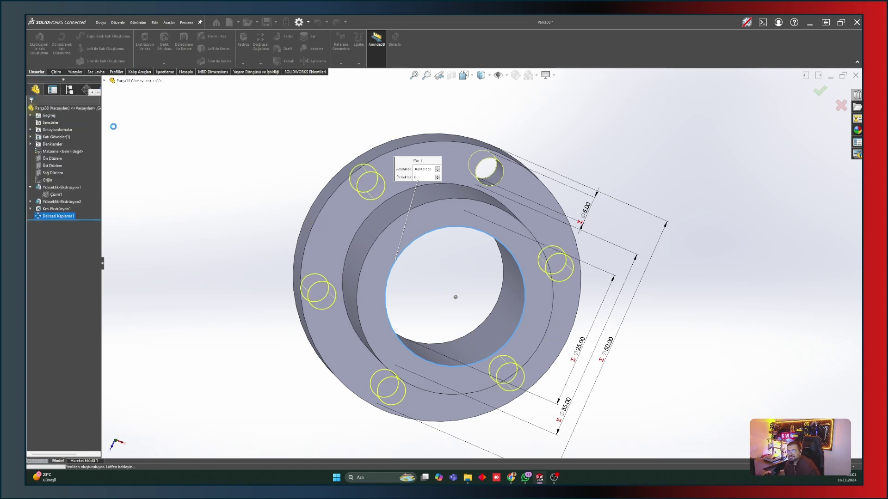
key("ctrl+7")
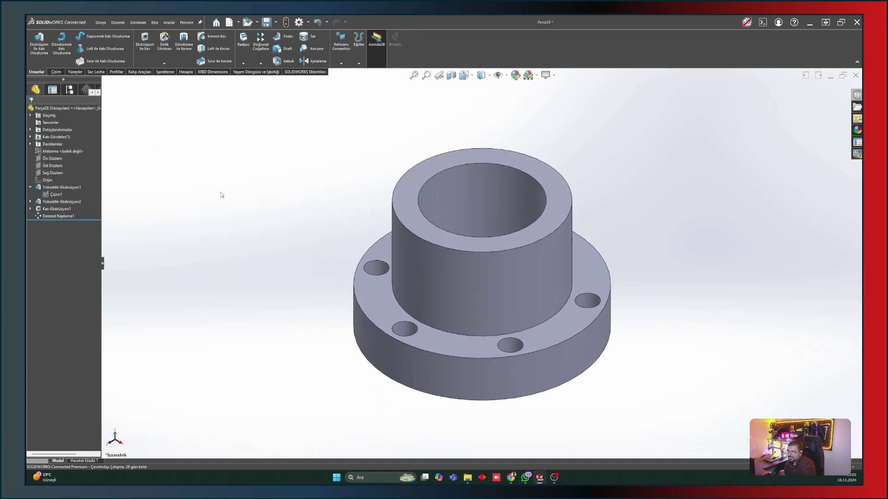
Step: In the equations manager, change global variable a to 80 and apply it
mouse_move(248, 189)
middle_mouse_down()
mouse_move(242, 236)
mouse_move(218, 285)
mouse_move(228, 289)
middle_mouse_up()
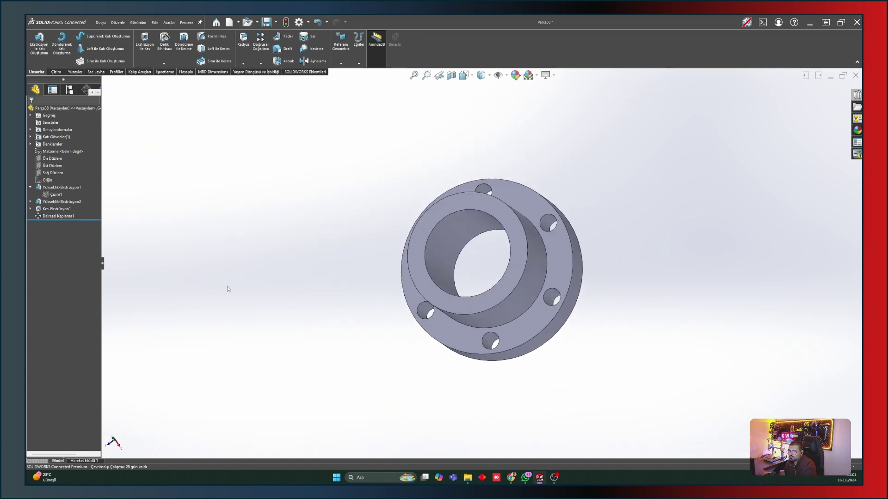
scroll(501, 242, "down", 2)
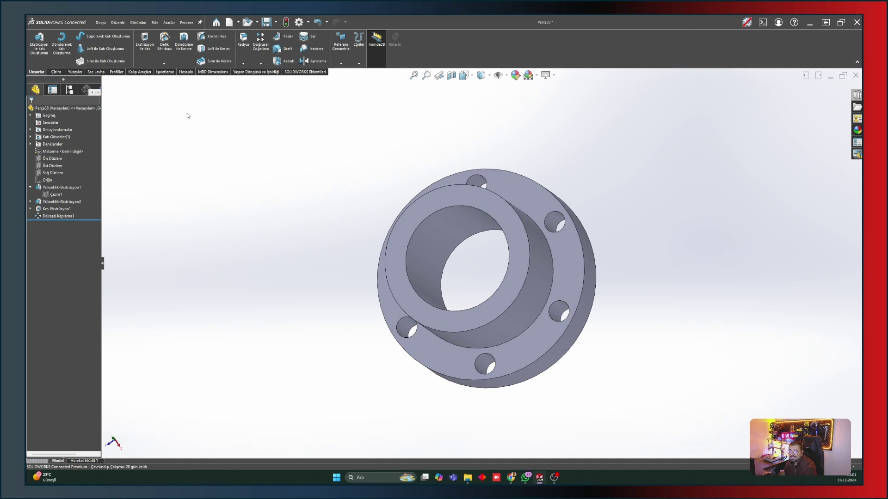
right_click(57, 144)
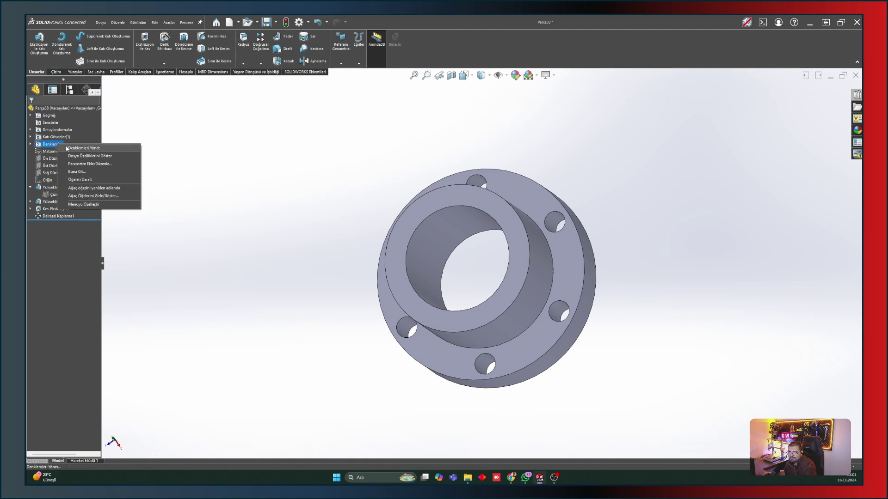
left_click(69, 149)
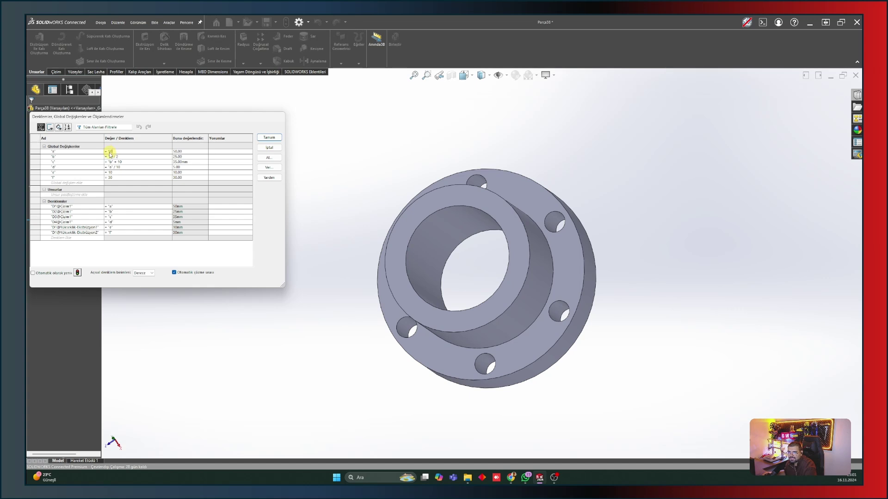
key("BackSpace")
key("BackSpace")
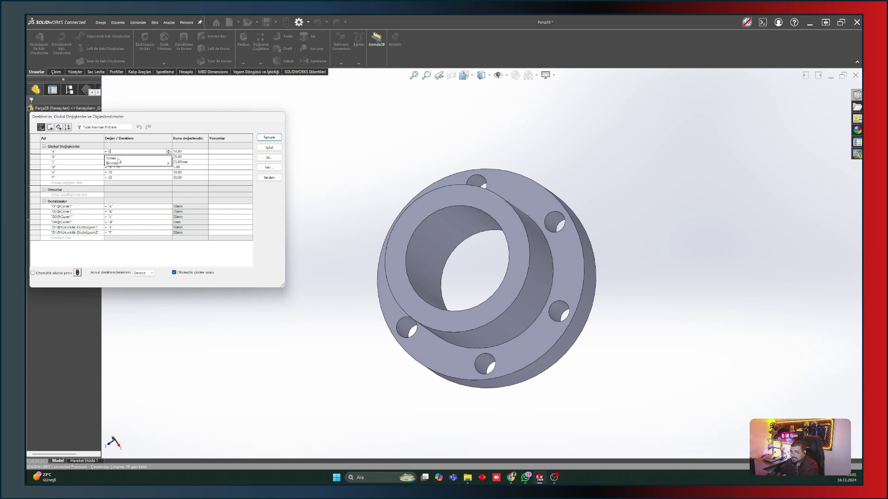
type("80")
key("Return")
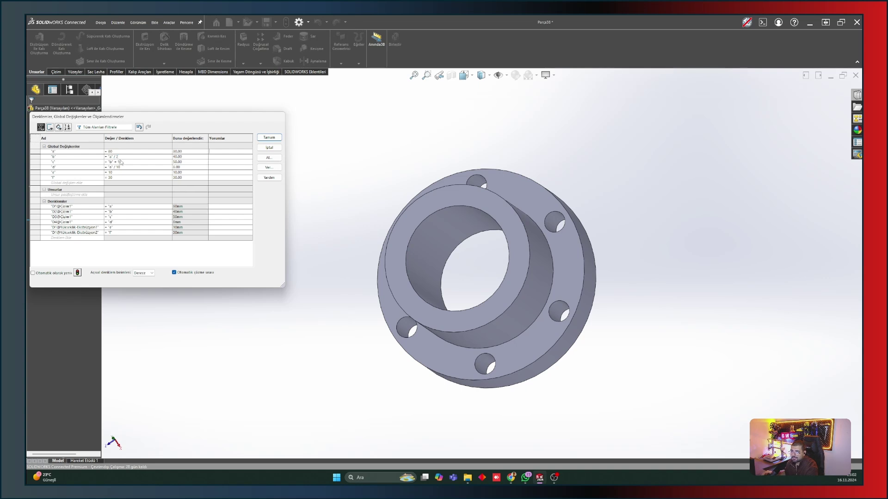
left_click(278, 138)
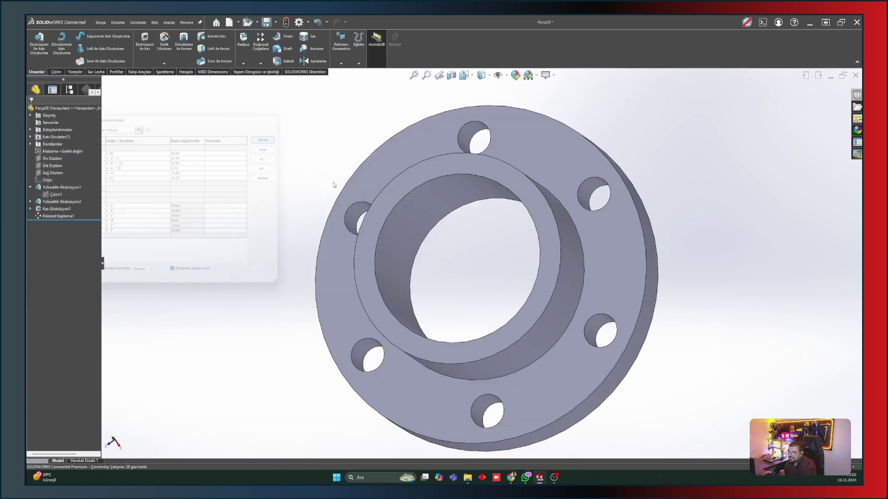
scroll(291, 200, "up", 5)
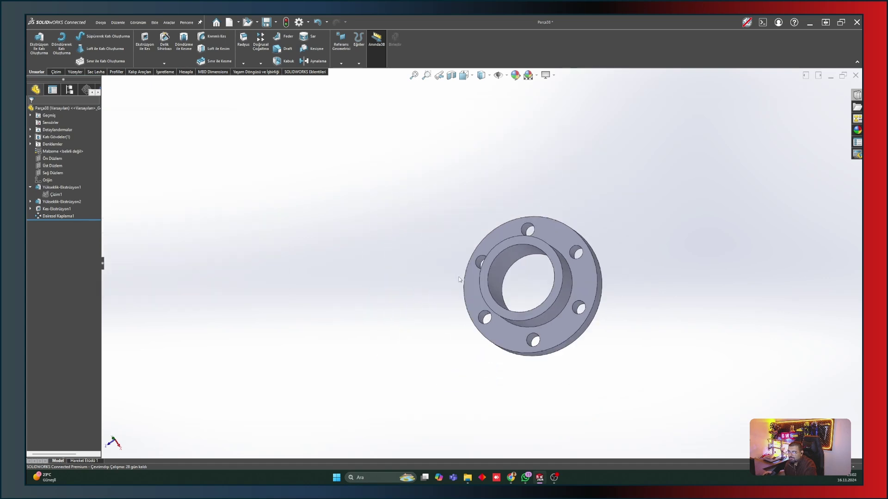
scroll(530, 290, "down", 2)
scroll(530, 290, "down", 2)
scroll(530, 291, "down", 1)
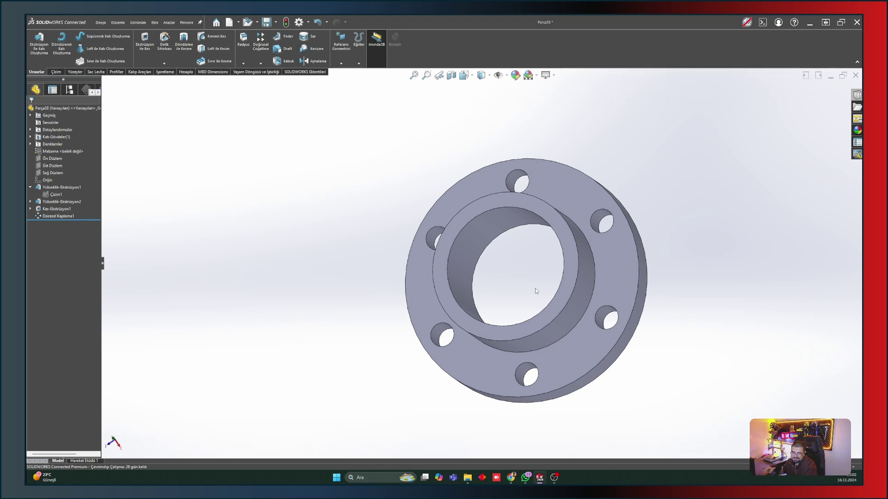
key("ctrl+7")
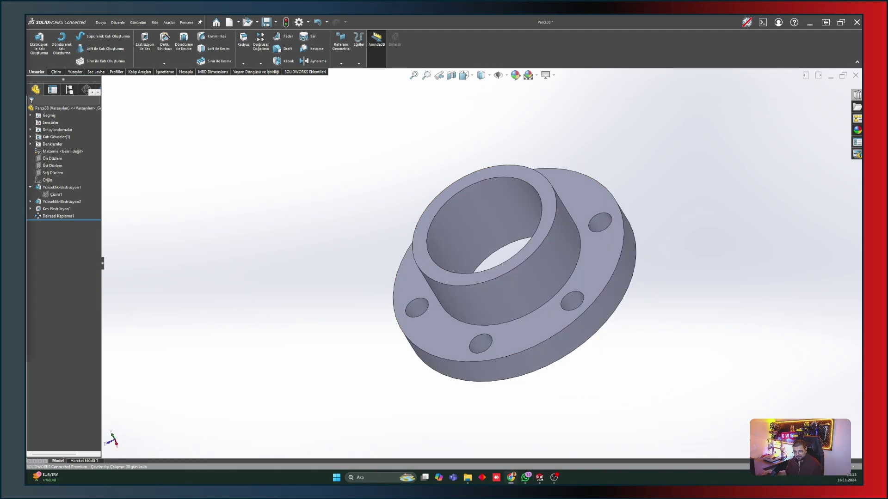